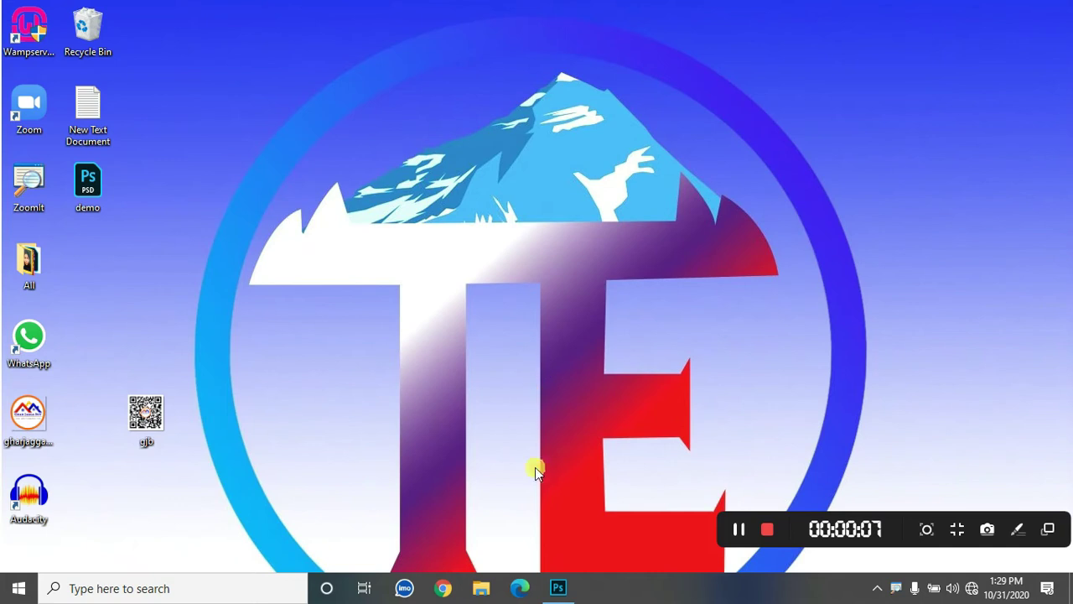
- Restore the Photoshop window to its Home screen listing recent files like demo.psd
click(558, 588)
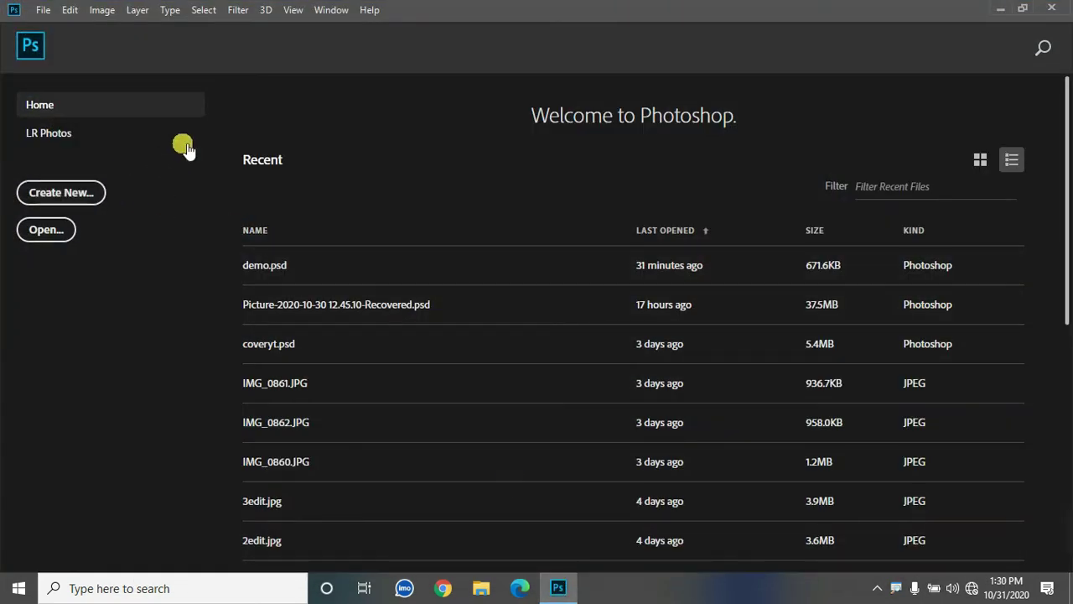
- Create a new 7 × 4 inch document at 72 ppi with a white background
click(52, 200)
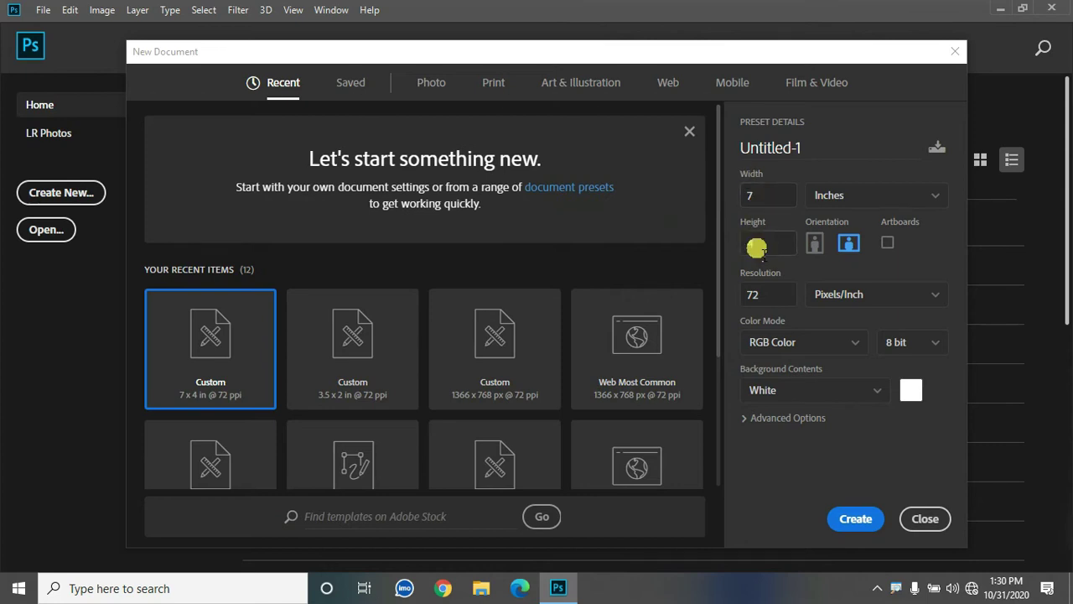
click(757, 244)
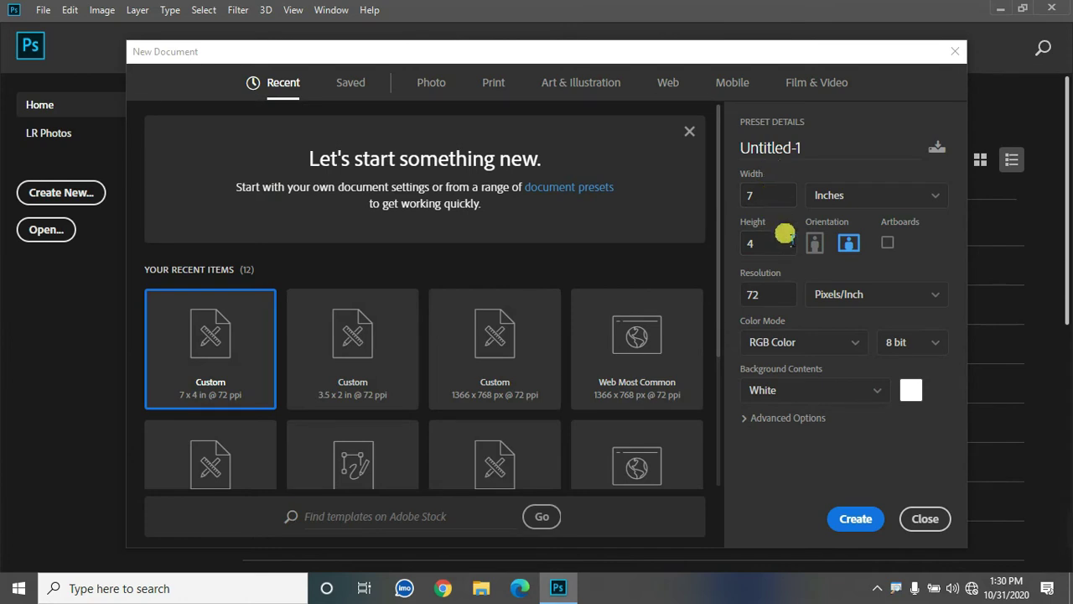
click(855, 520)
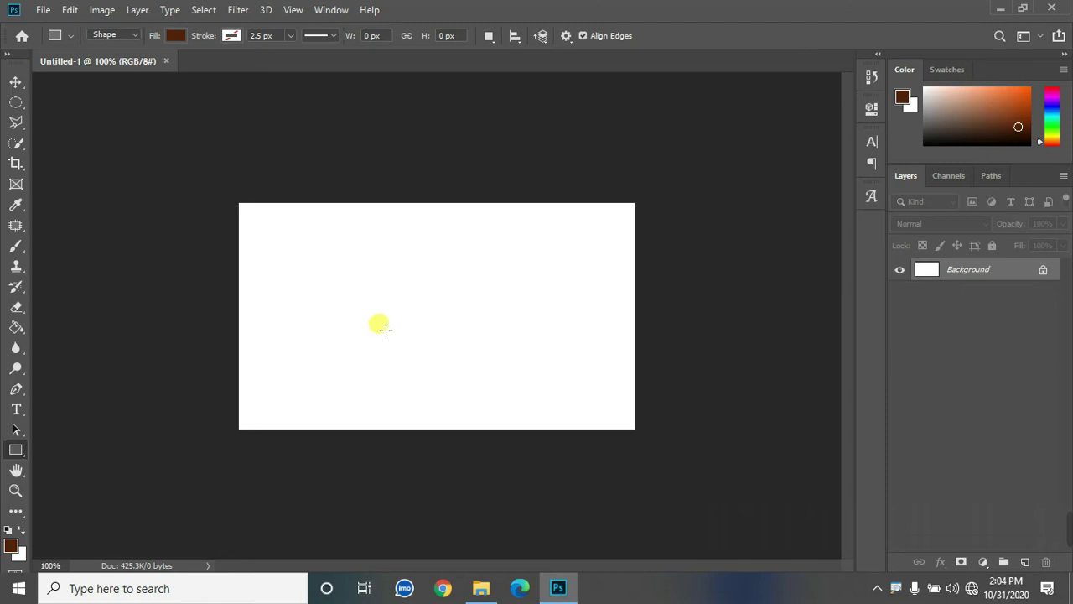
- Draw an orange-filled rectangle, about 141 × 330 px, over the card's left edge
click(12, 81)
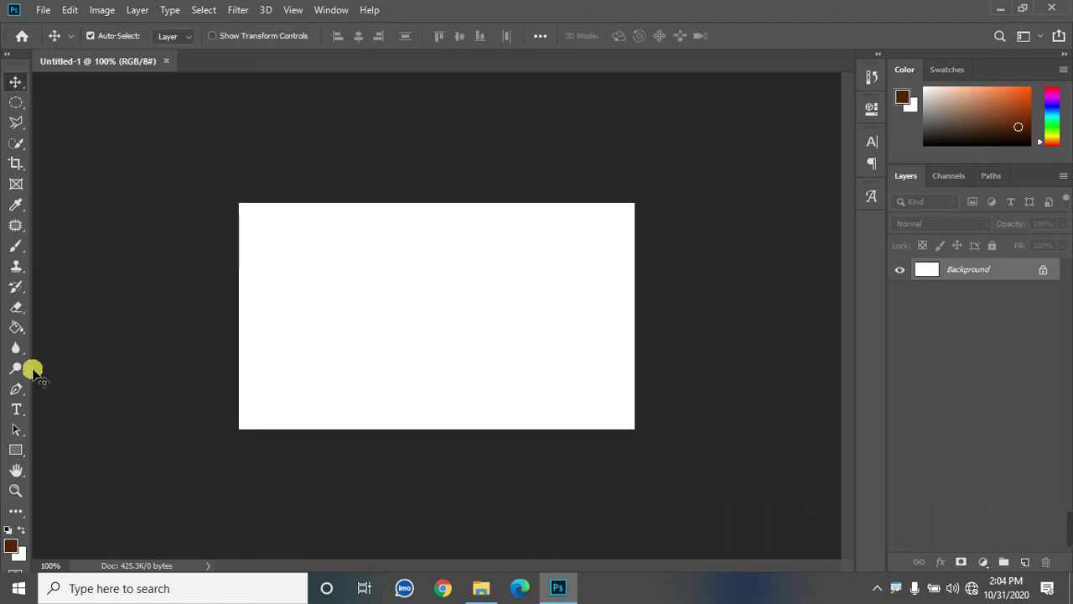
click(12, 451)
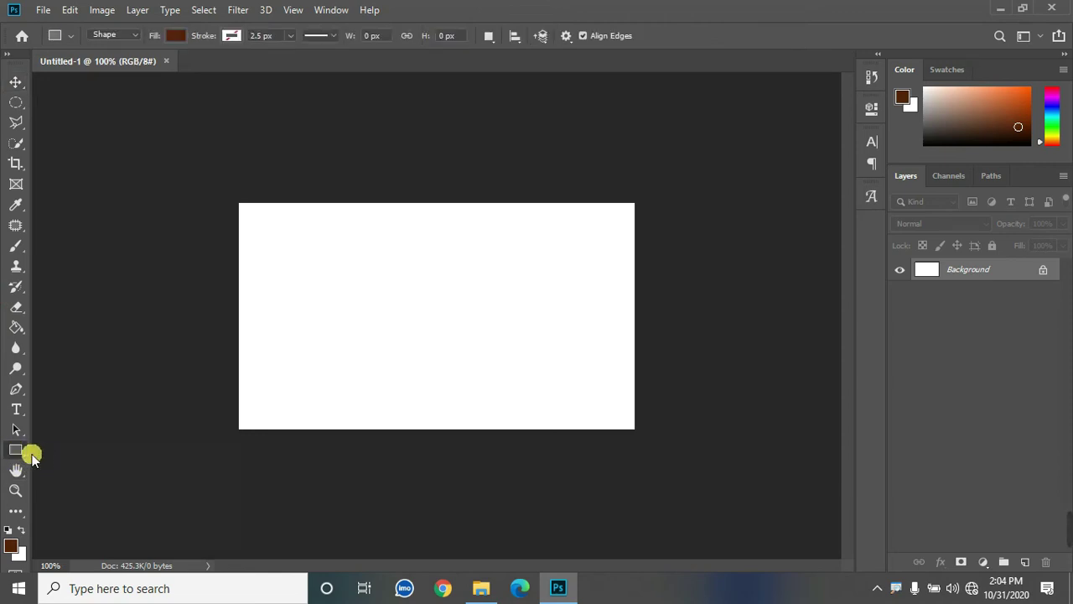
right_click(14, 451)
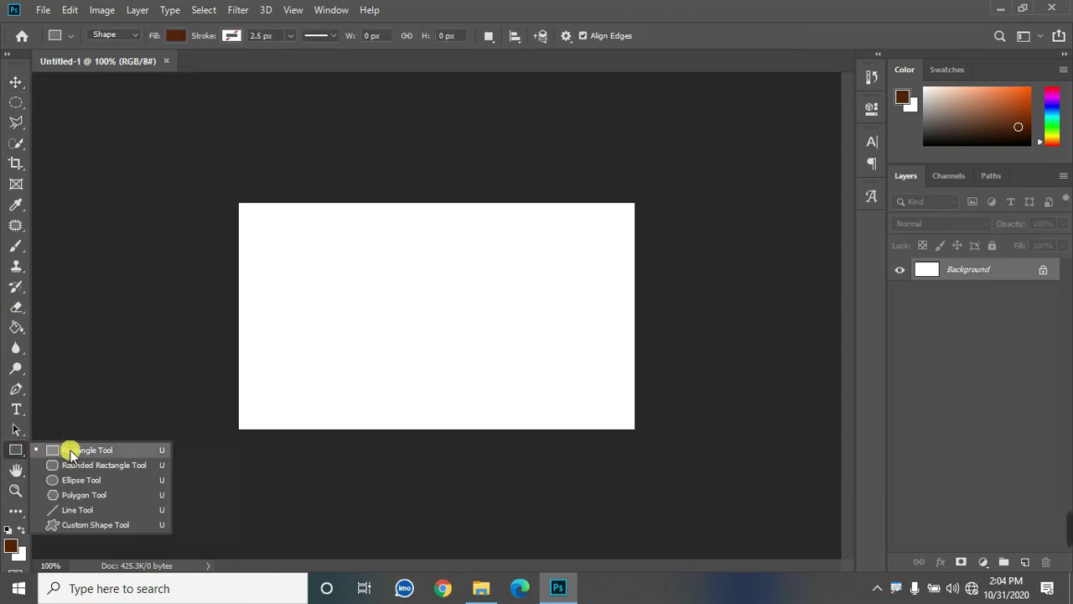
click(72, 451)
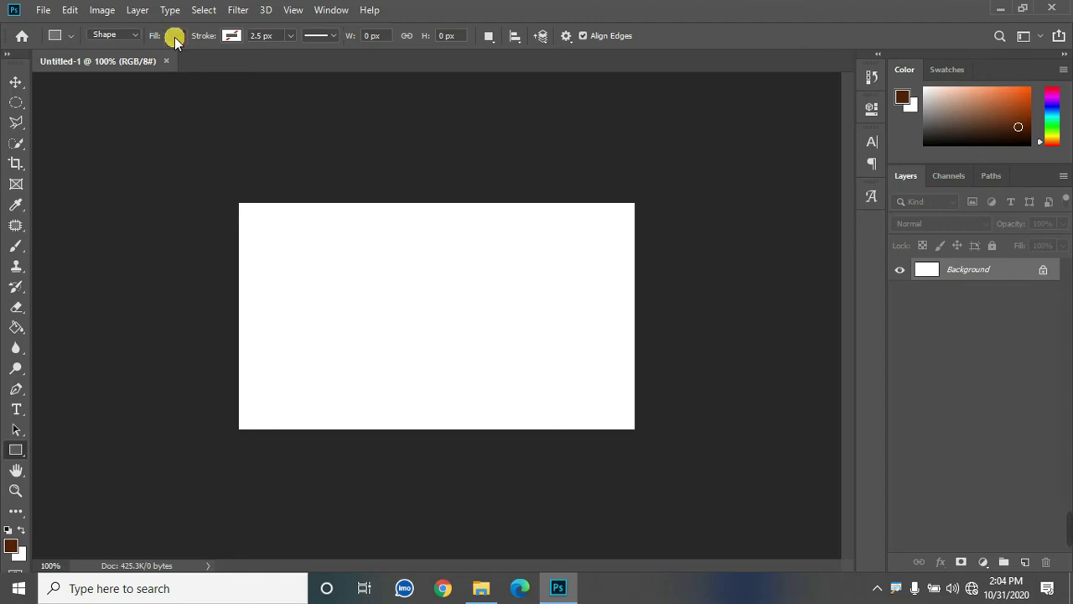
click(174, 37)
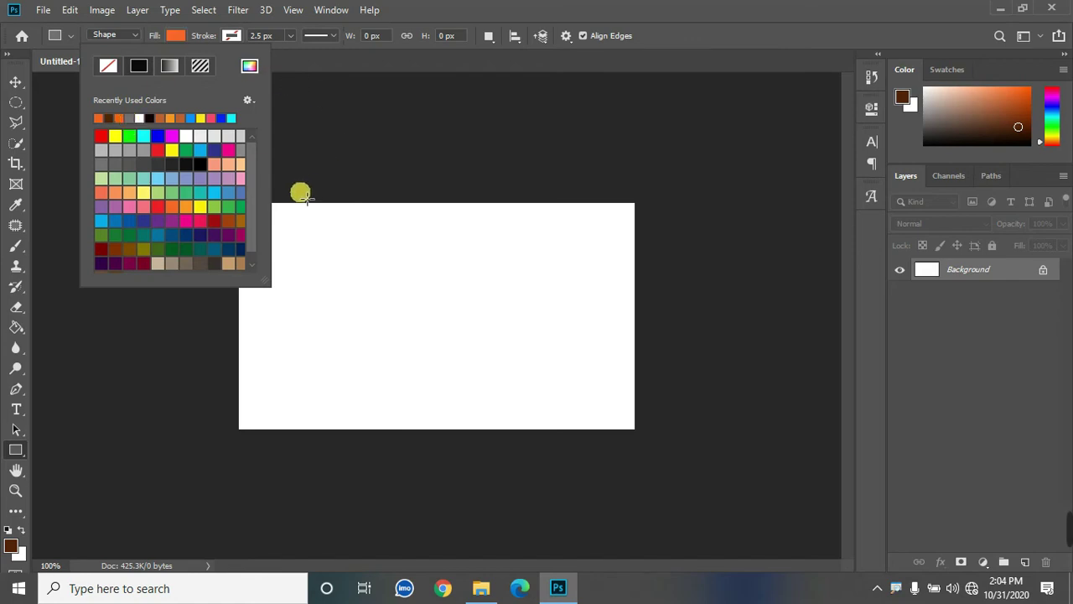
click(10, 84)
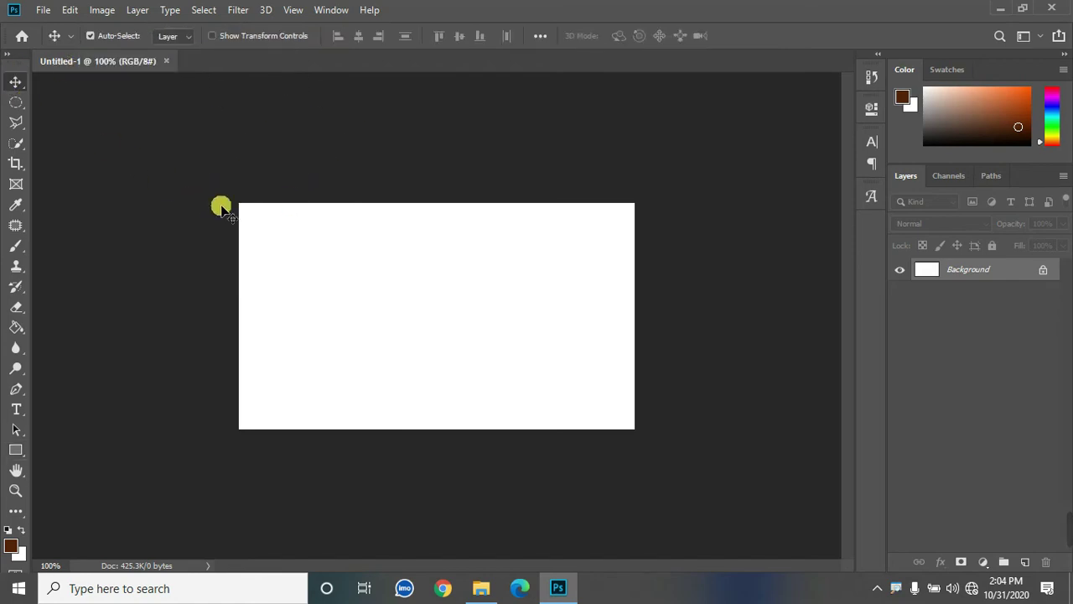
click(16, 449)
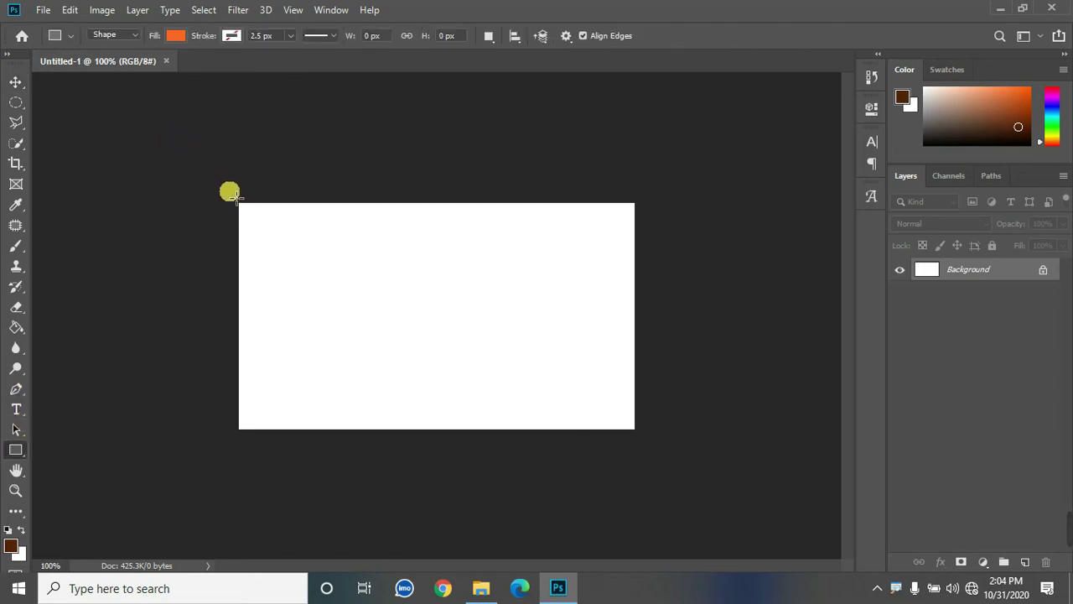
drag(229, 184, 338, 441)
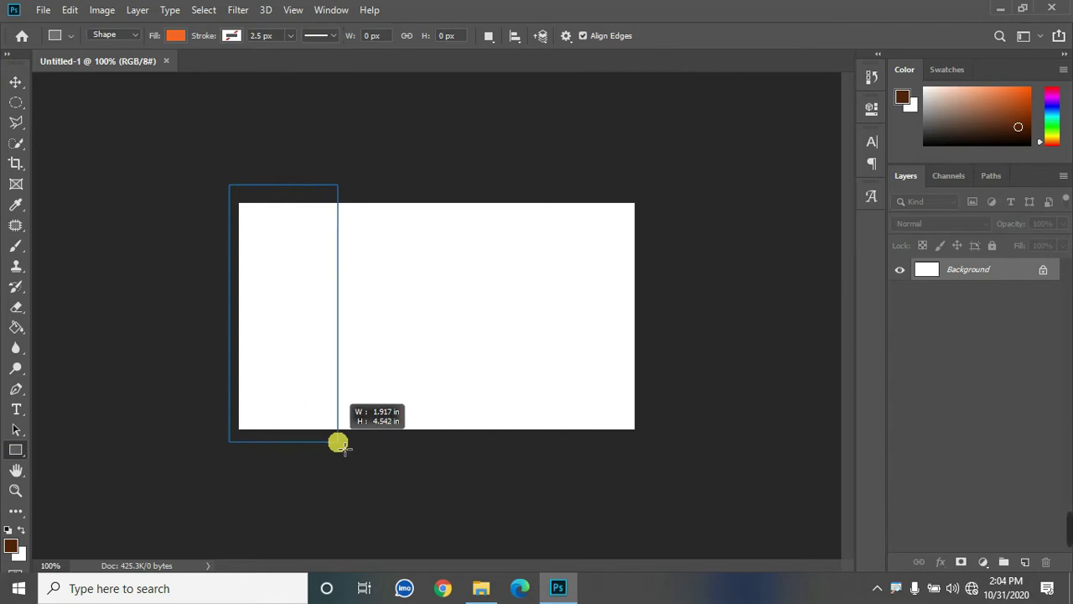
drag(338, 442, 340, 444)
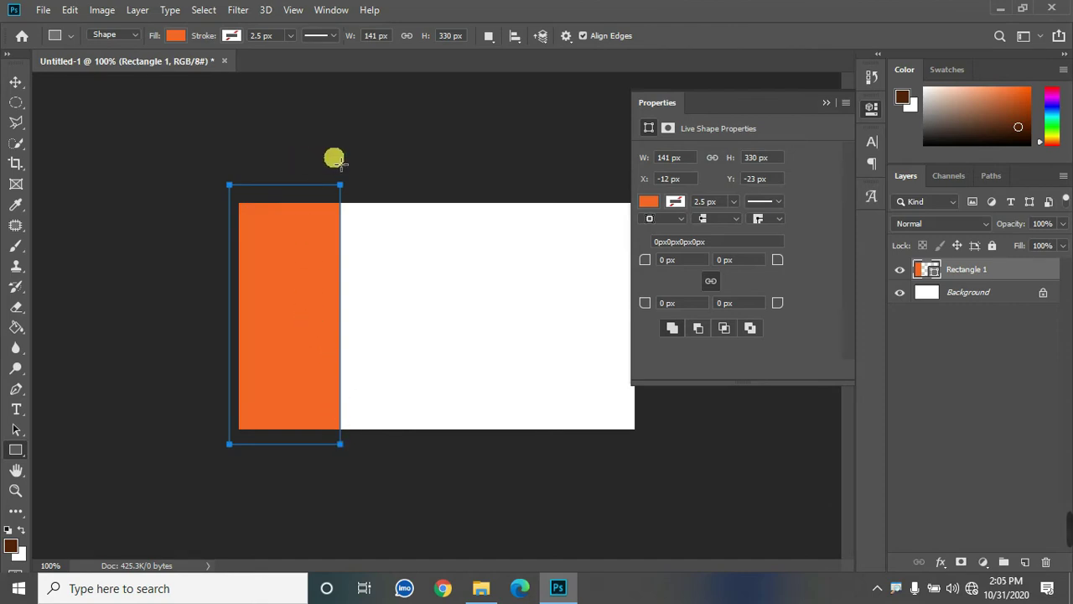
click(10, 82)
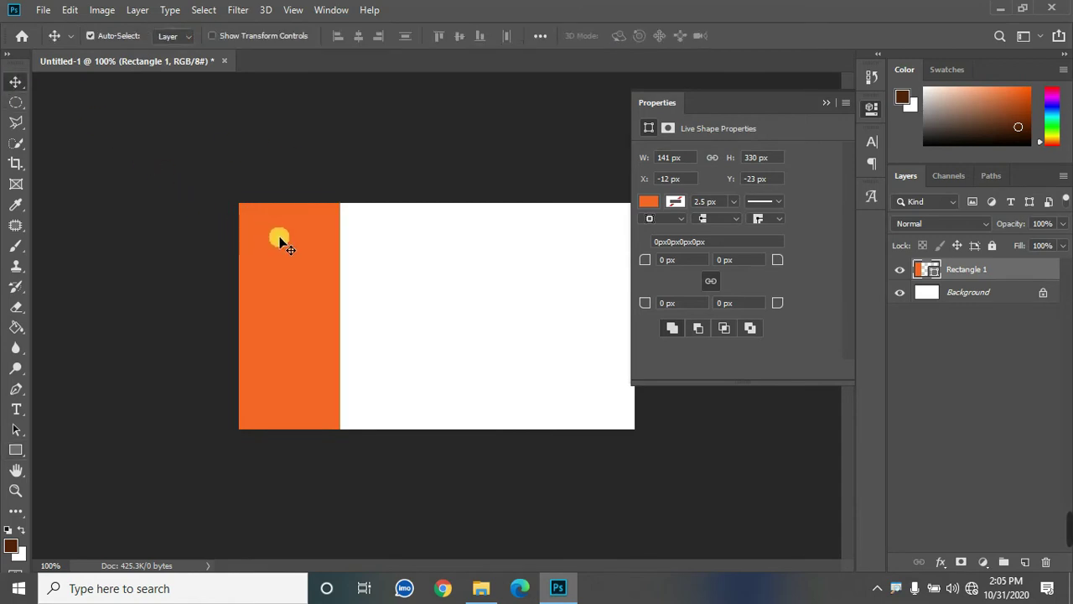
- Rotate the orange rectangle about 39° and fit it into the card's top-left corner
key(ctrl)
key(ctrl+t)
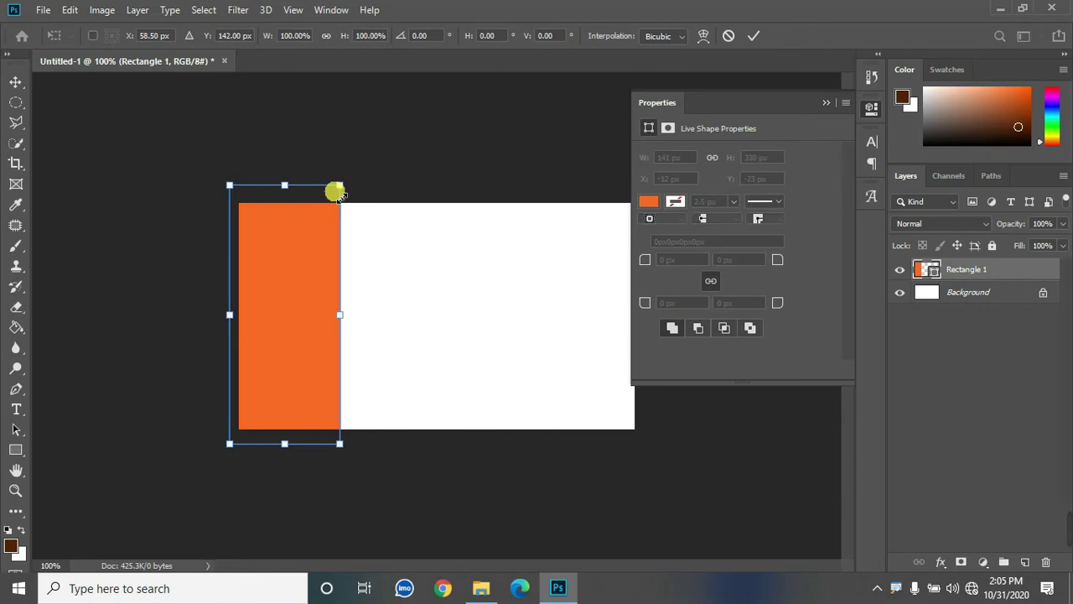
drag(355, 179, 403, 244)
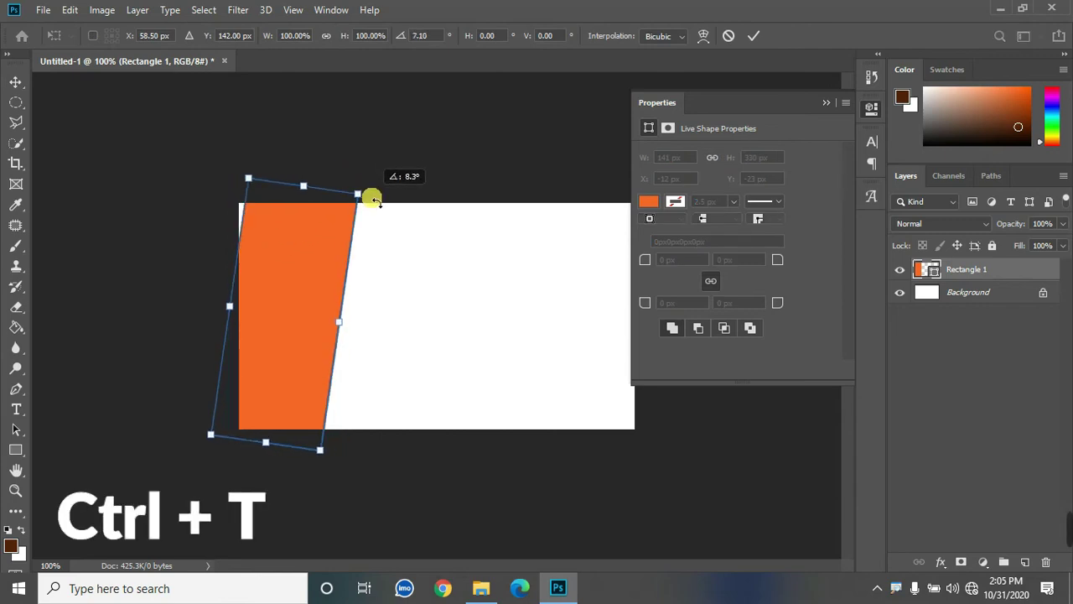
drag(304, 280, 272, 217)
drag(391, 162, 399, 190)
drag(311, 222, 299, 215)
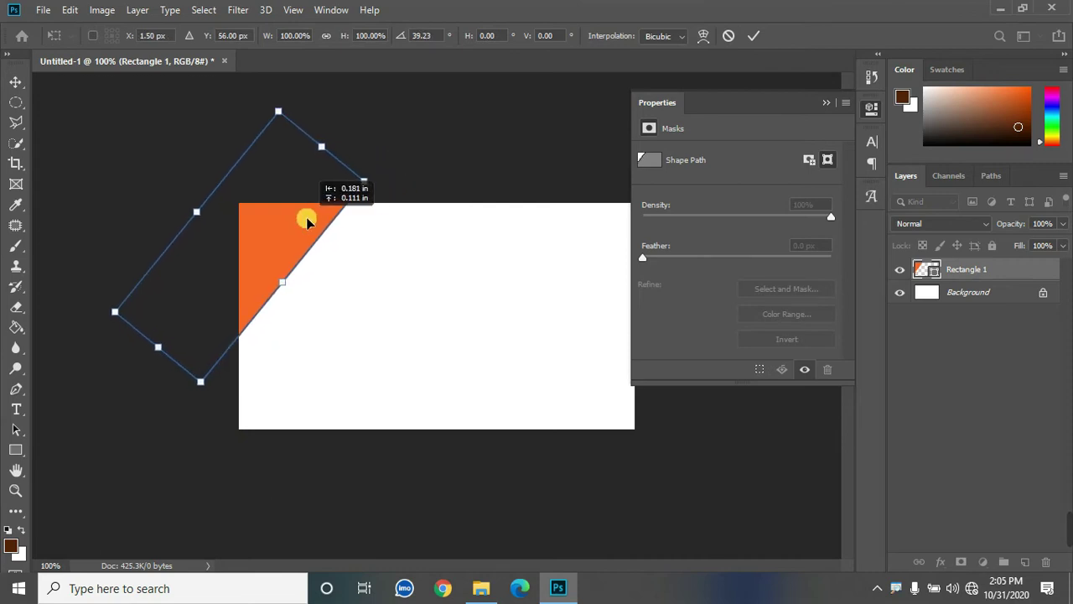
click(757, 36)
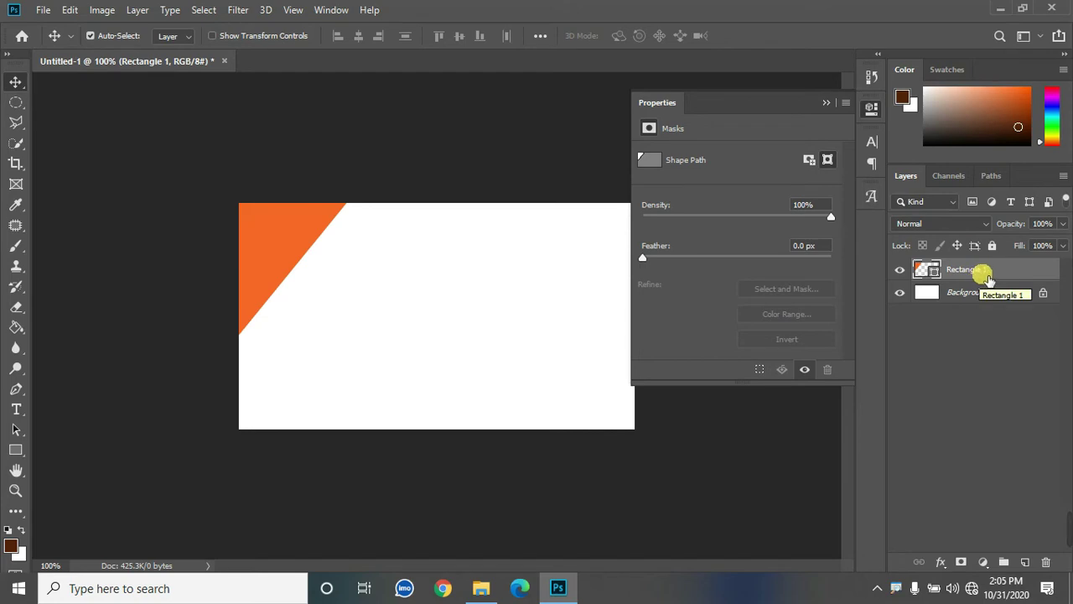
- Rasterize the Rectangle 1 layer and close the Properties panel
right_click(980, 270)
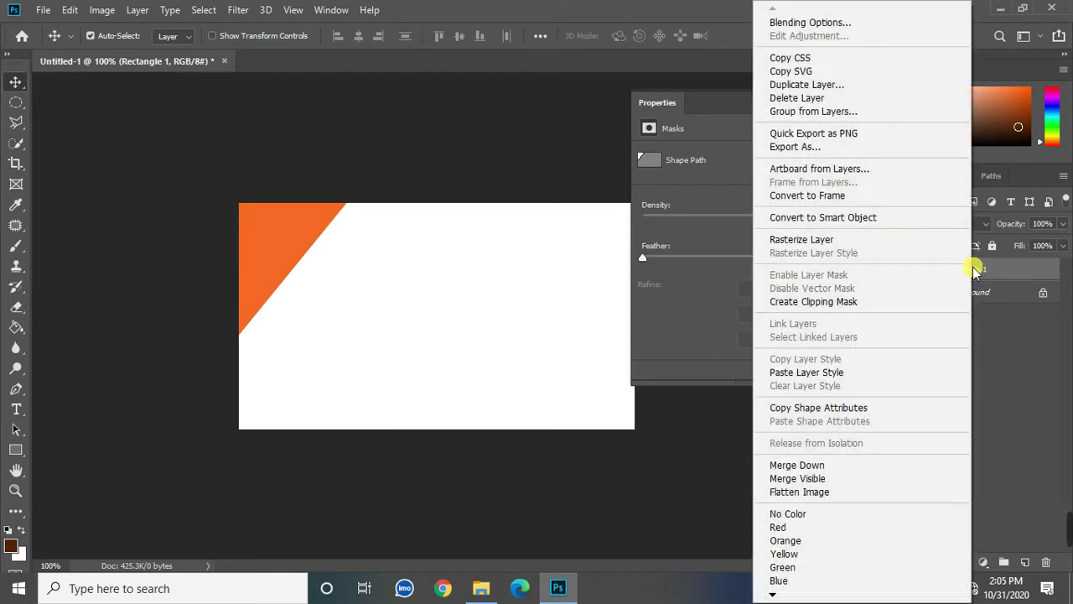
click(793, 242)
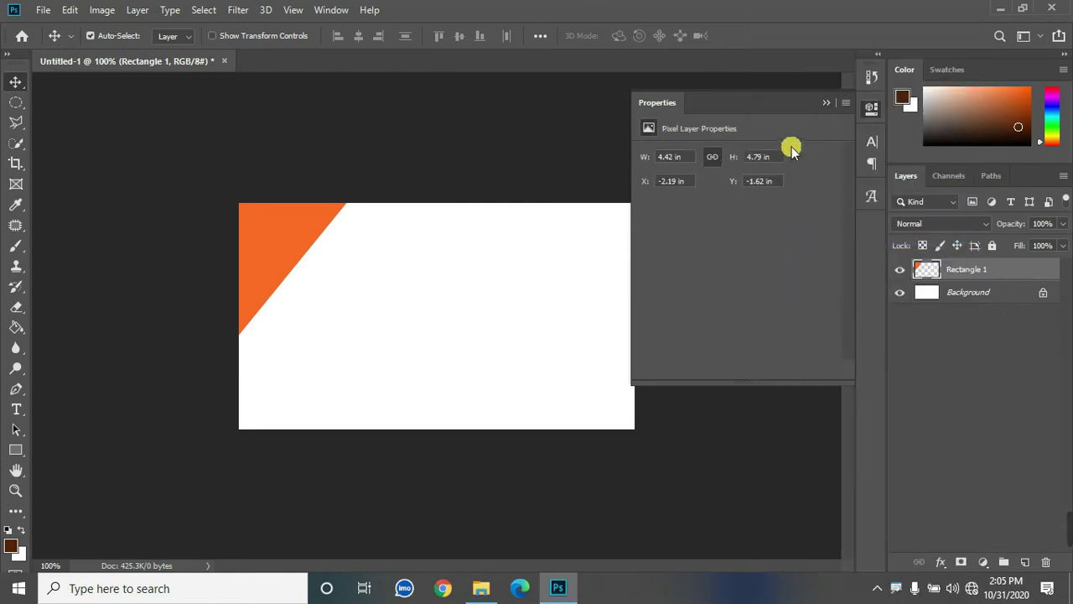
click(826, 103)
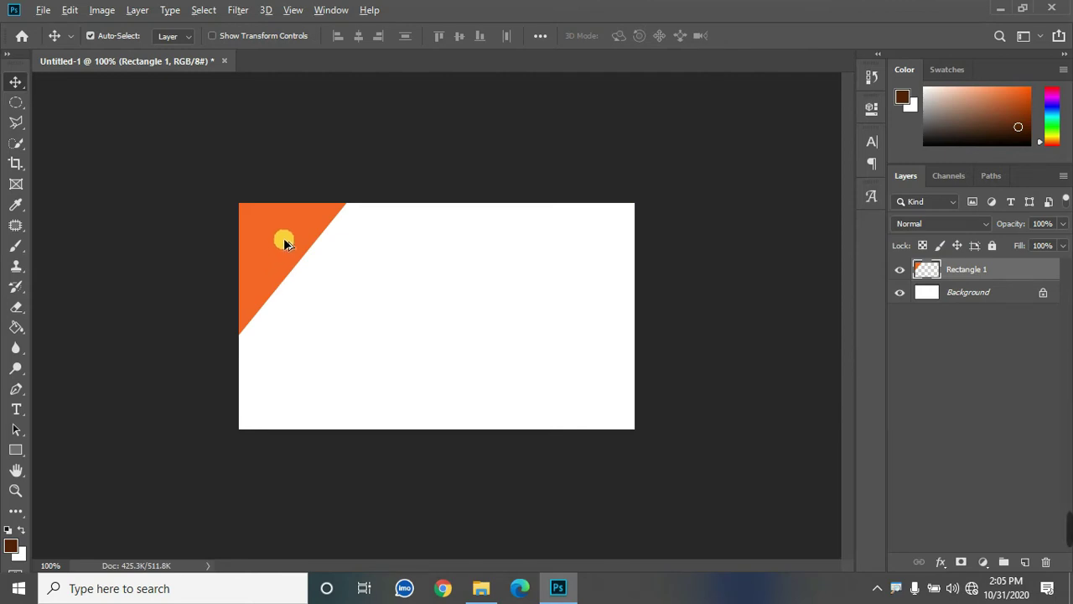
- Duplicate the orange shape, rotating the copy about 108° into the lower-left to form a chevron
drag(284, 241, 381, 364)
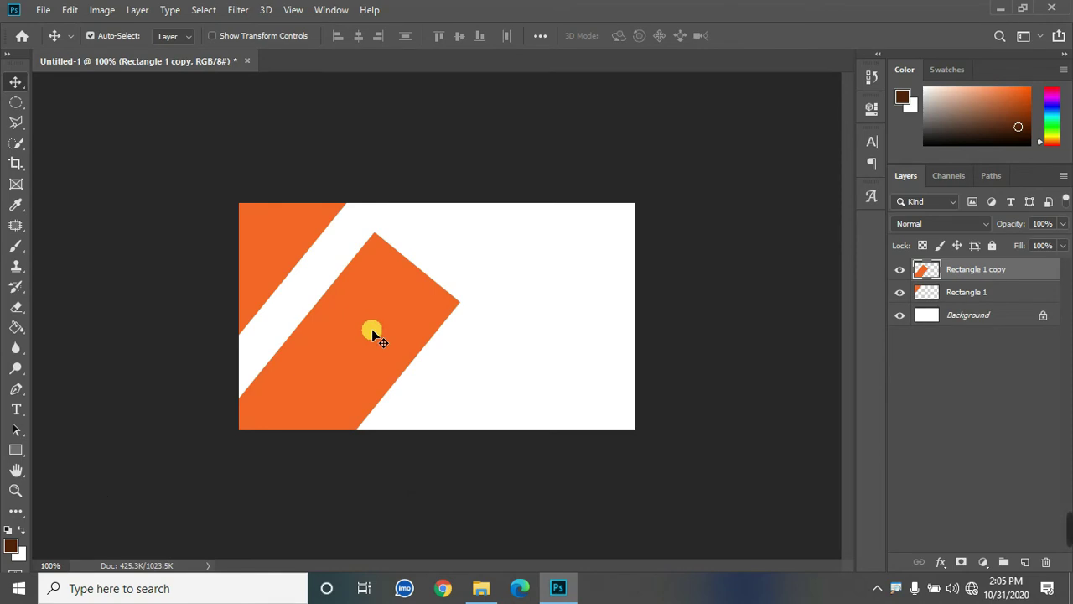
key(ctrl+t)
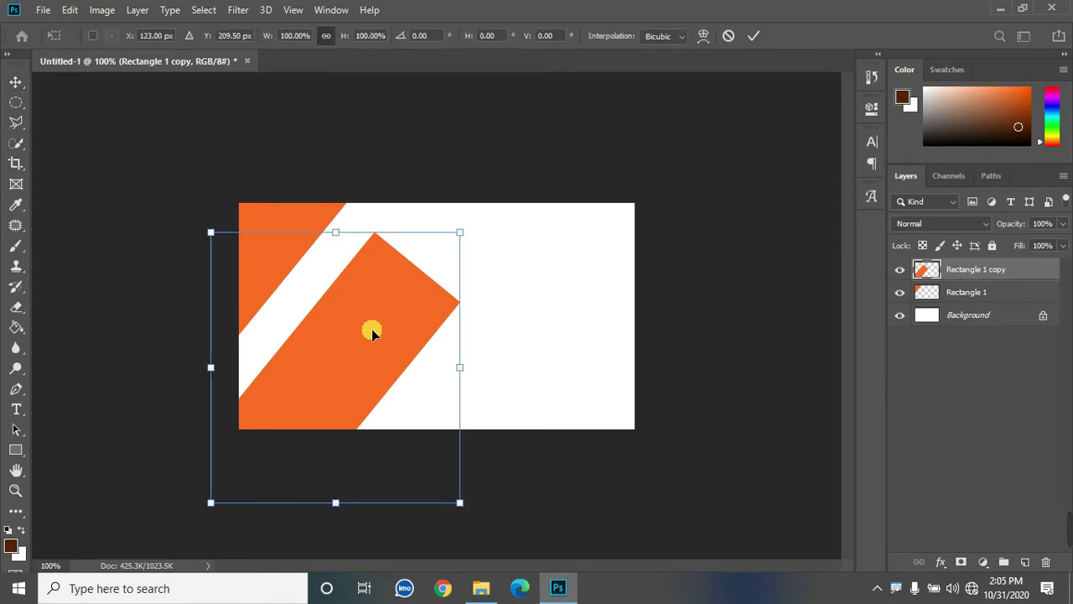
mouse_move(476, 224)
mouse_down()
mouse_move(455, 564)
mouse_move(432, 547)
mouse_up()
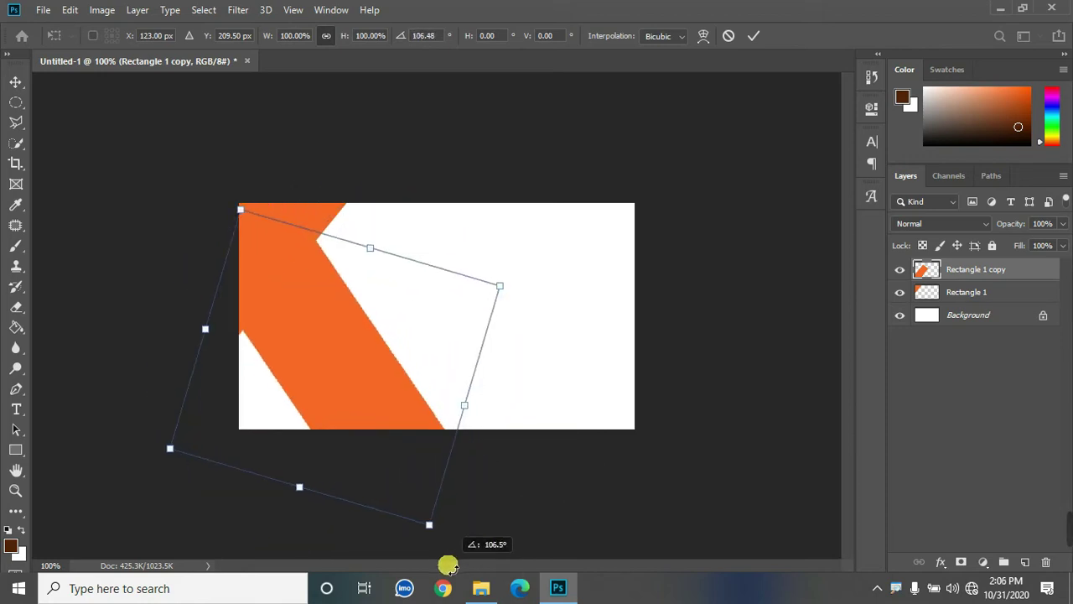
drag(351, 430, 312, 464)
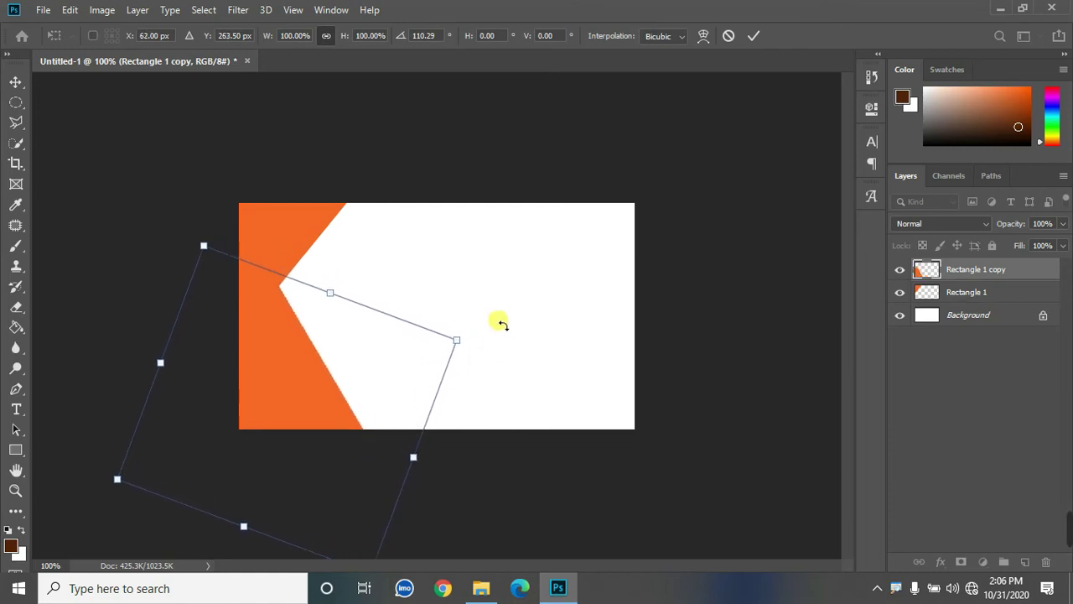
drag(484, 339, 476, 338)
drag(378, 369, 375, 371)
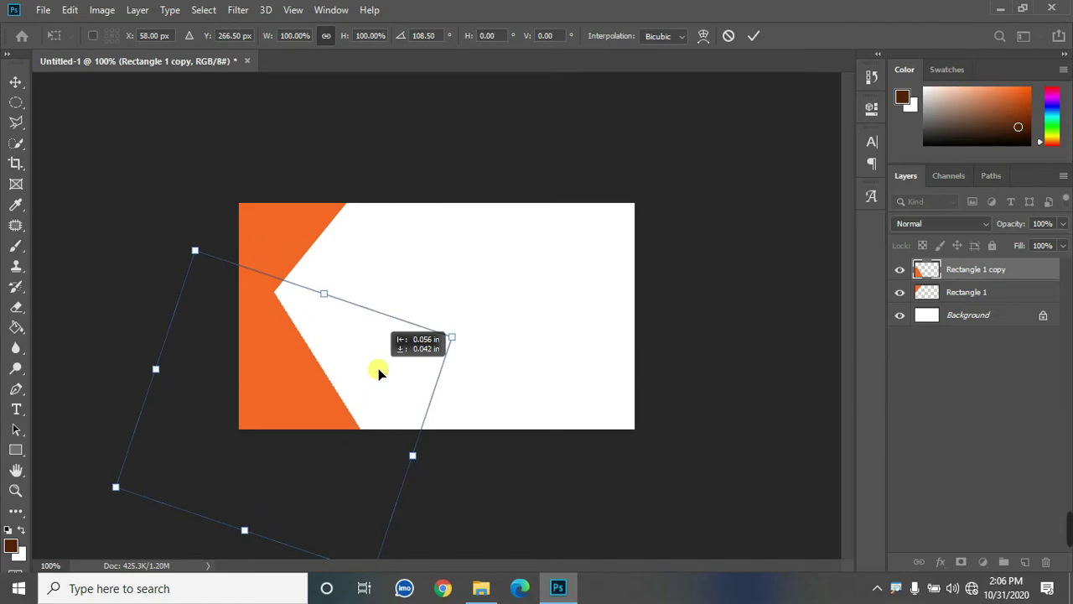
click(754, 35)
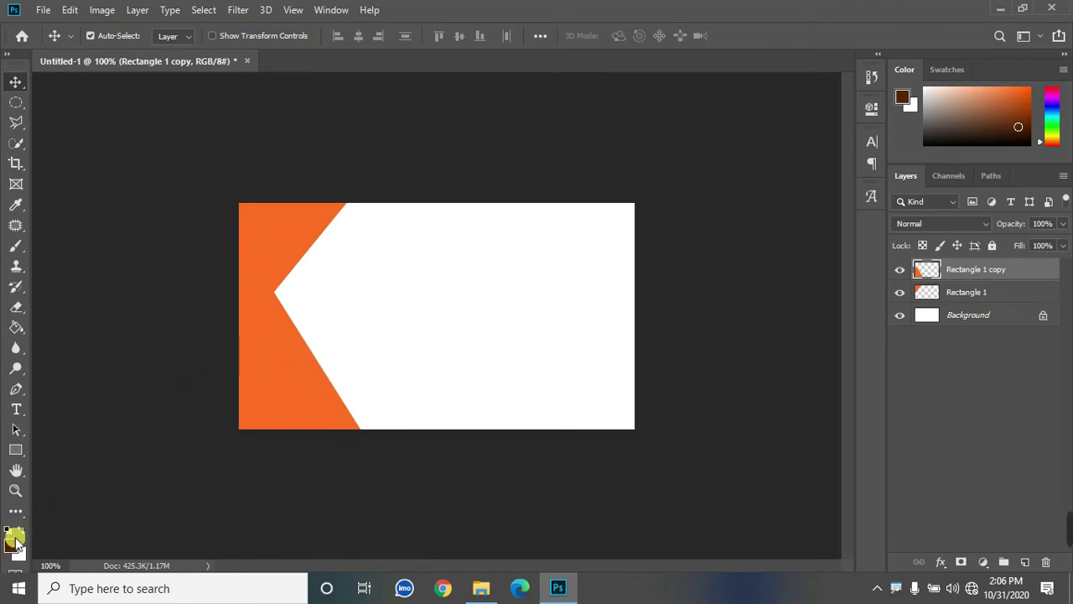
- Draw a 67 × 358 px vertical rectangle across the card and fill it orange-brown
click(14, 448)
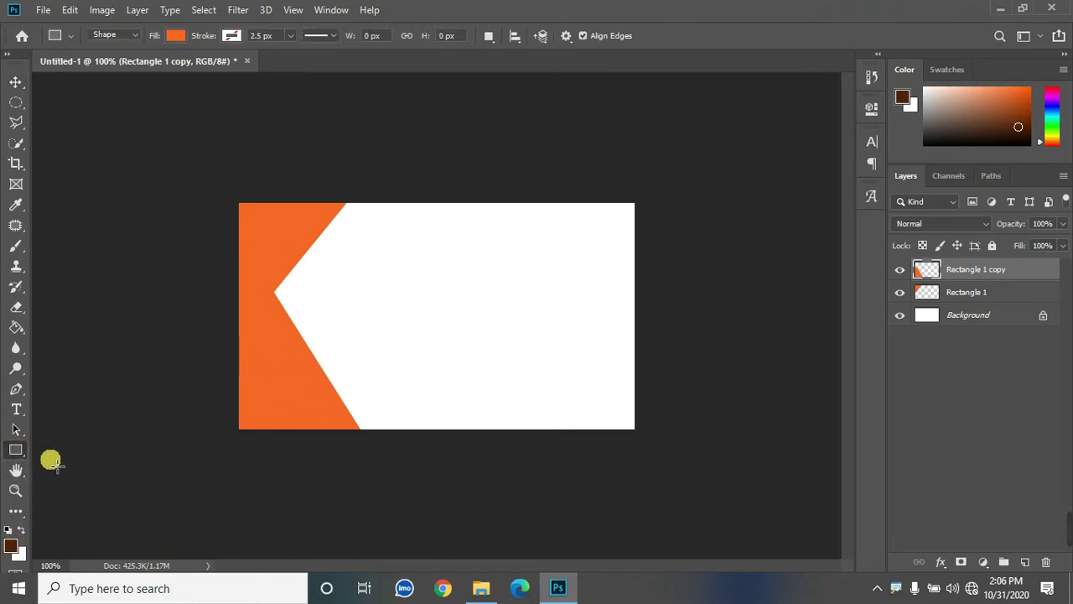
drag(397, 183, 449, 465)
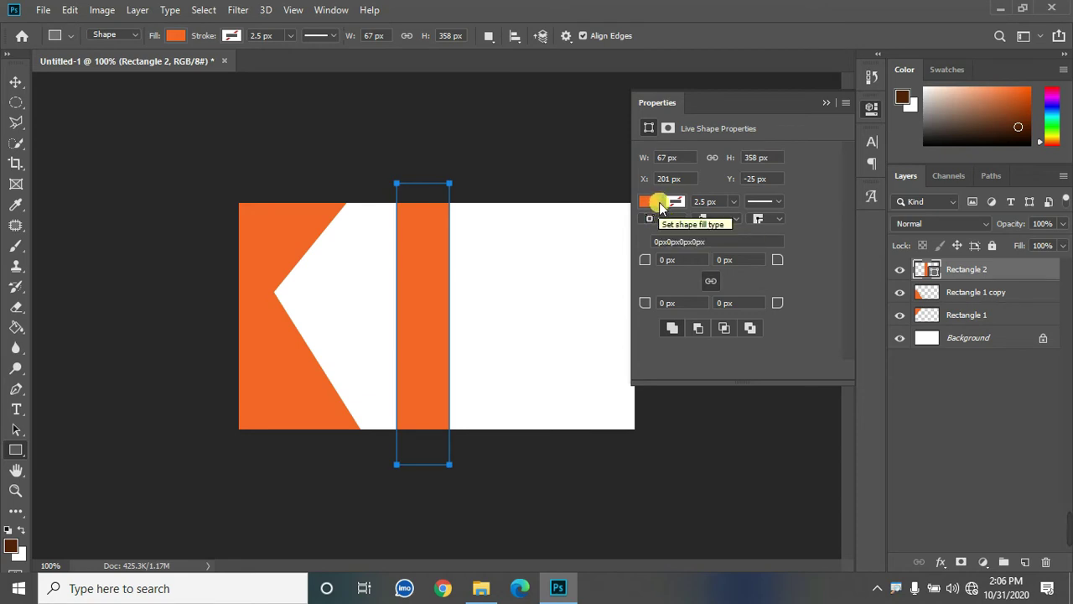
click(648, 202)
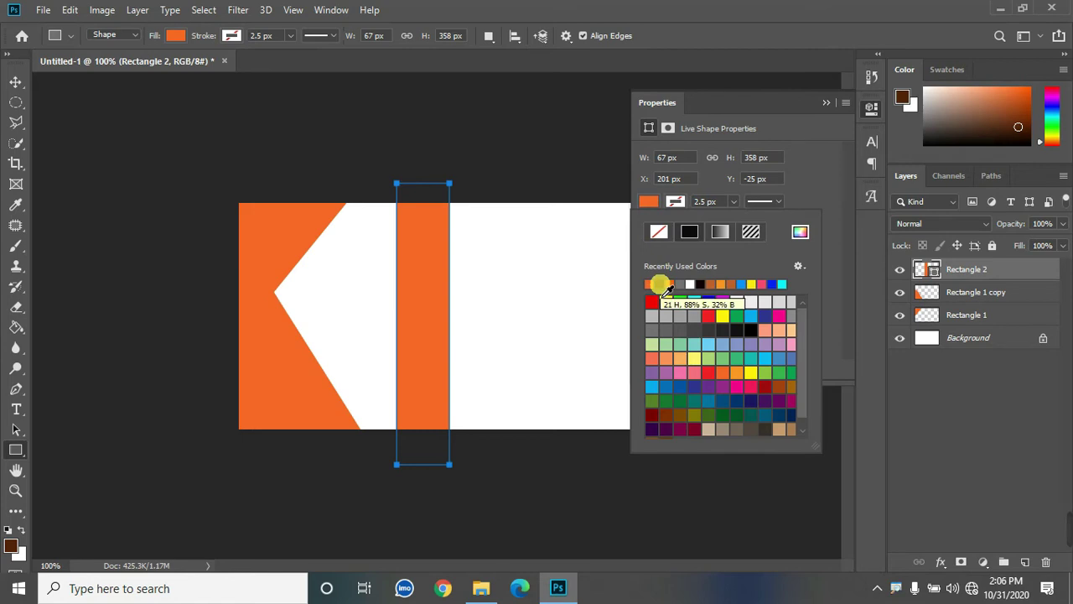
click(661, 286)
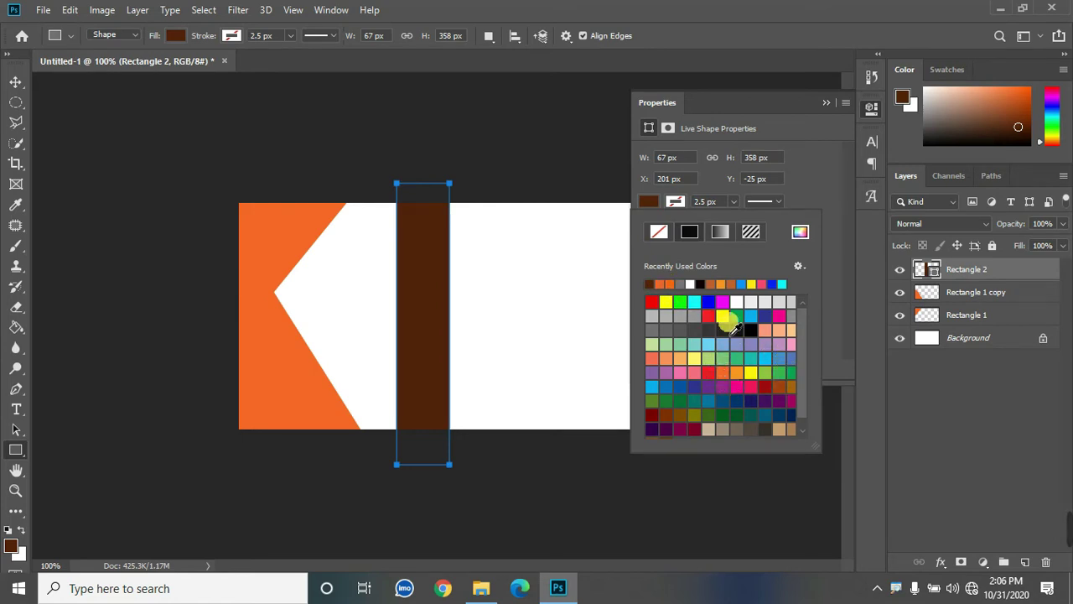
click(711, 284)
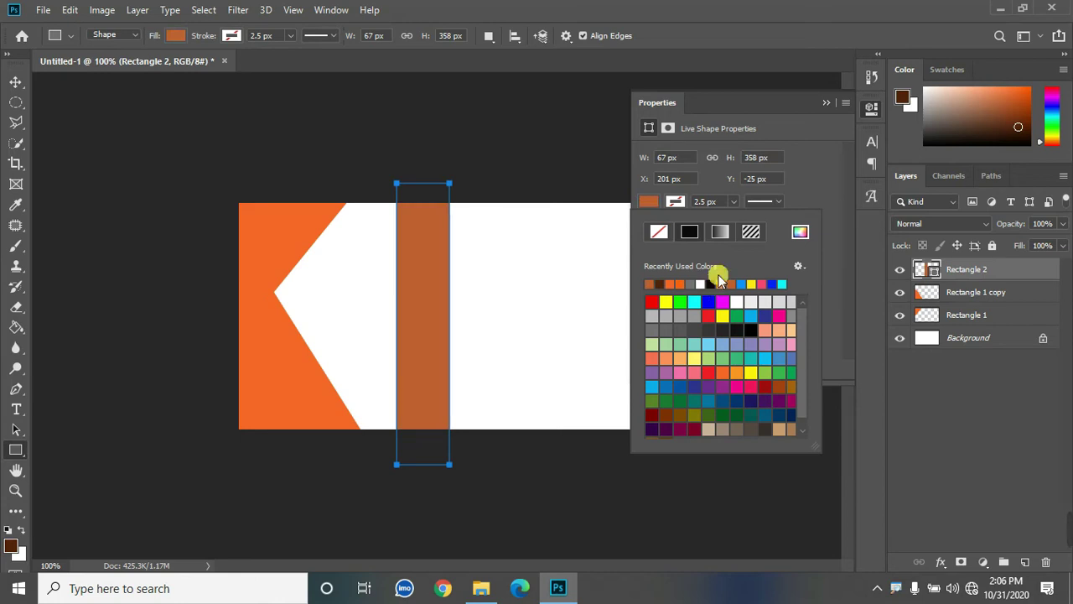
click(826, 99)
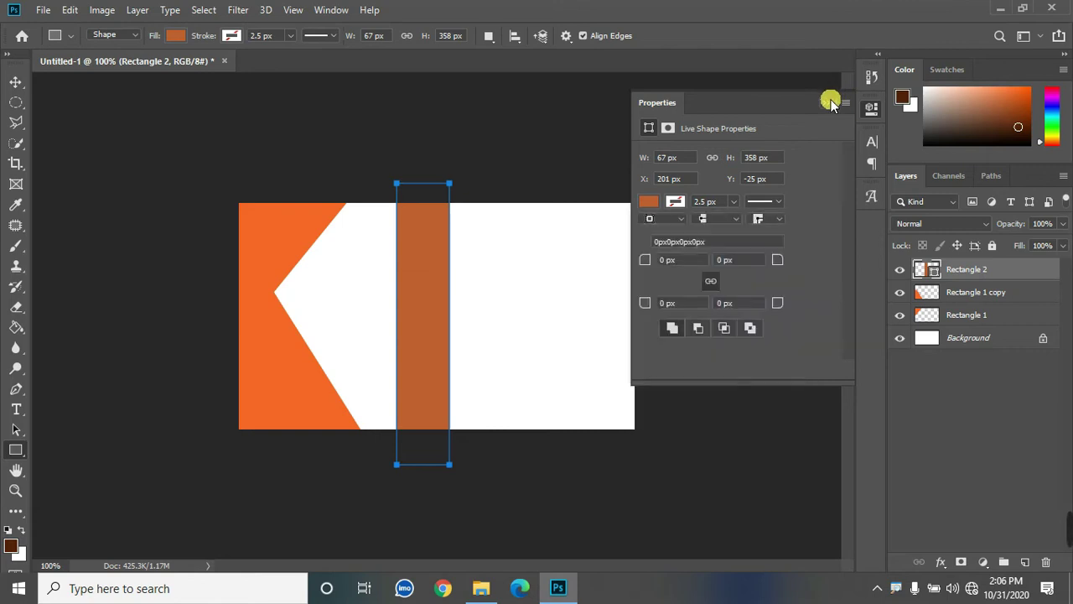
click(17, 83)
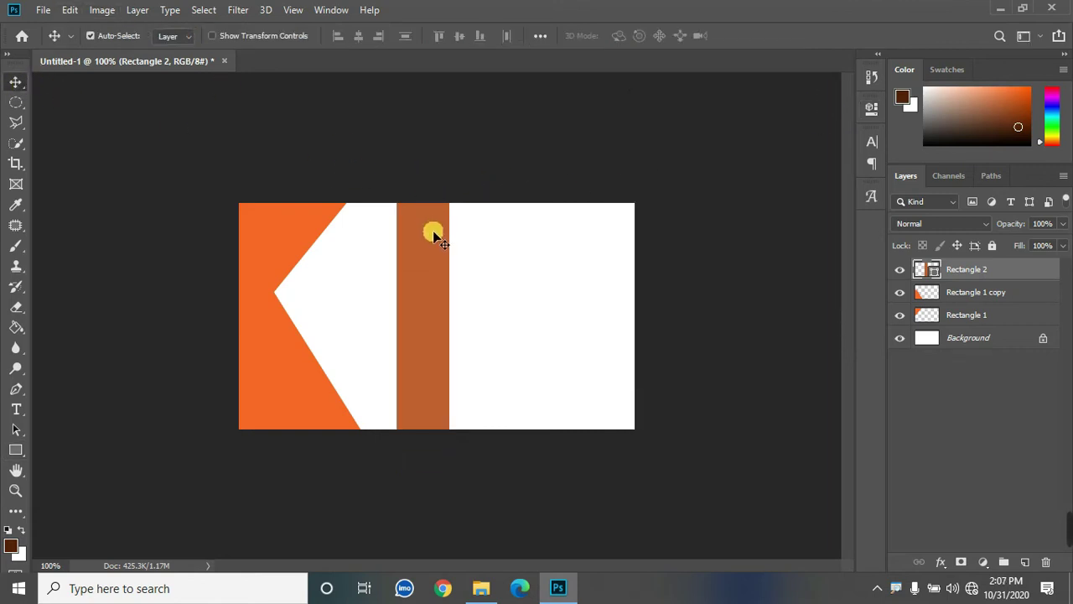
- Tilt the brown stripe to about -32° and lay it diagonally along the chevron's edge
key(ctrl+t)
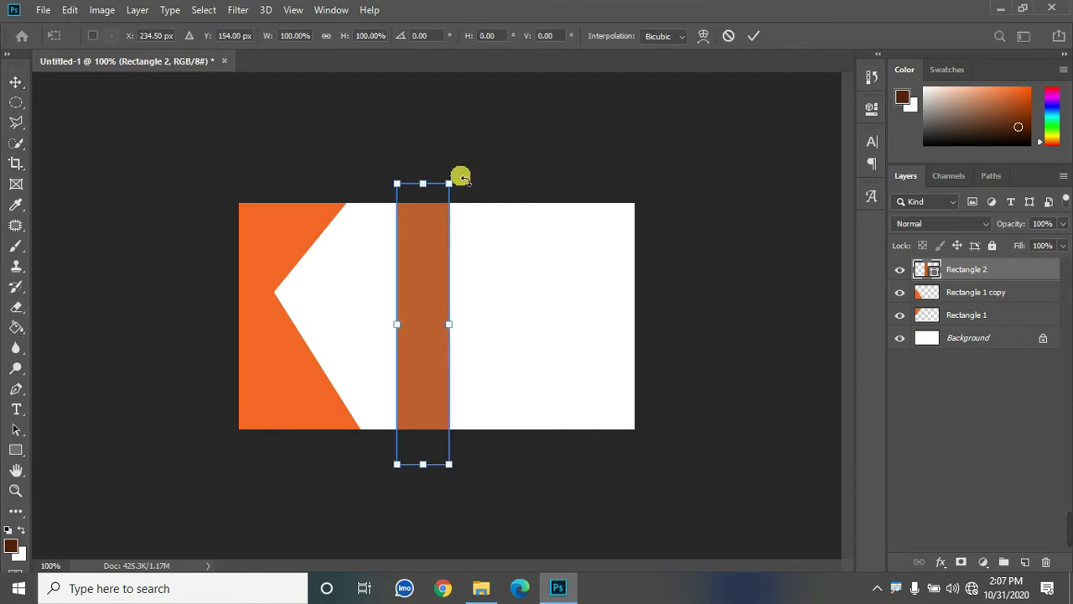
drag(466, 168, 390, 162)
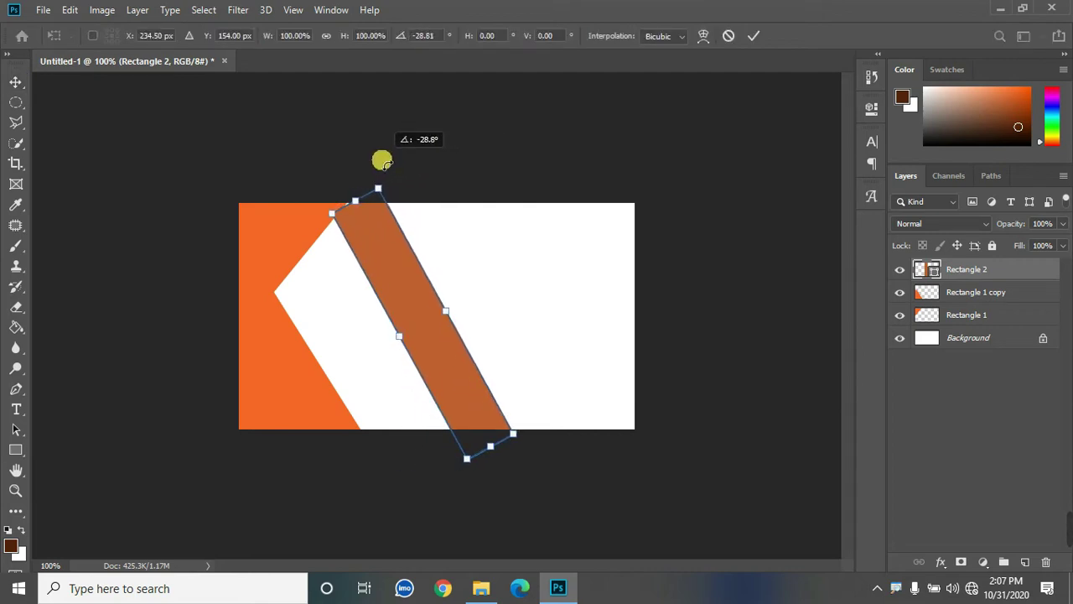
drag(390, 162, 383, 161)
drag(399, 243, 332, 296)
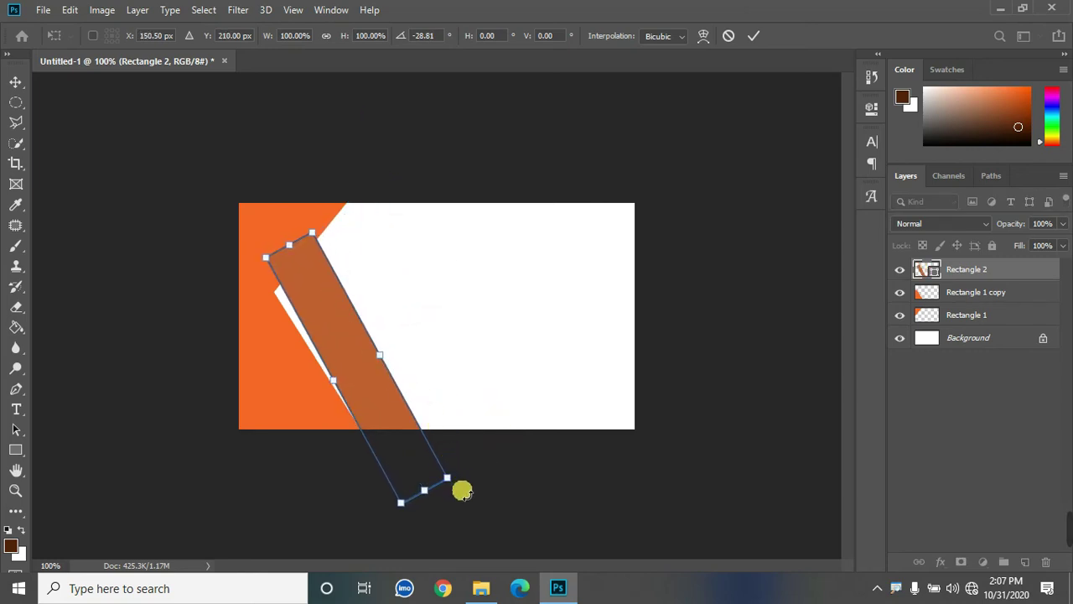
drag(464, 492, 470, 487)
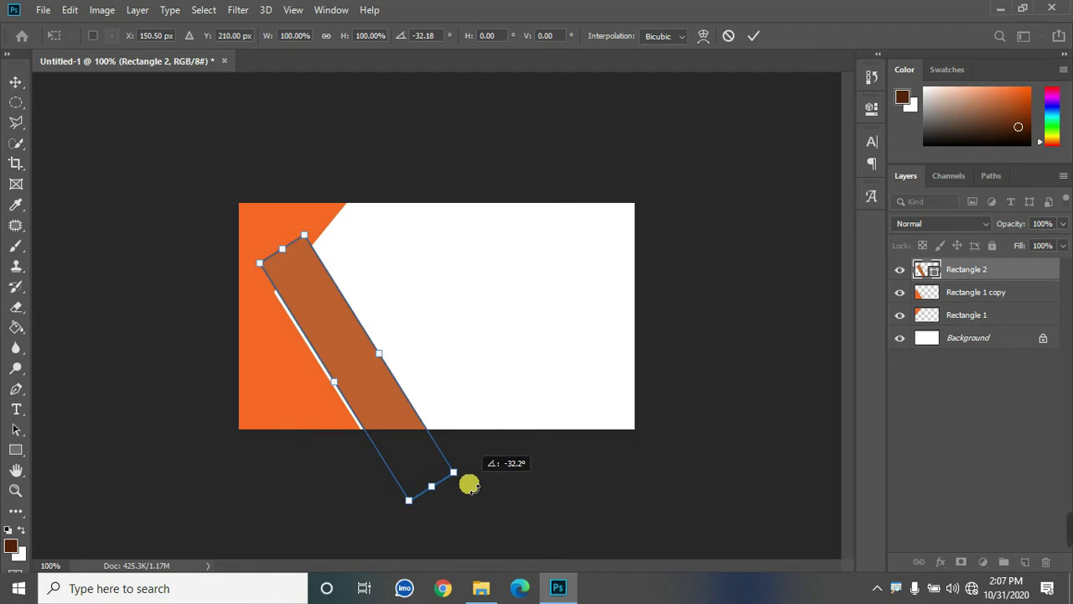
click(759, 34)
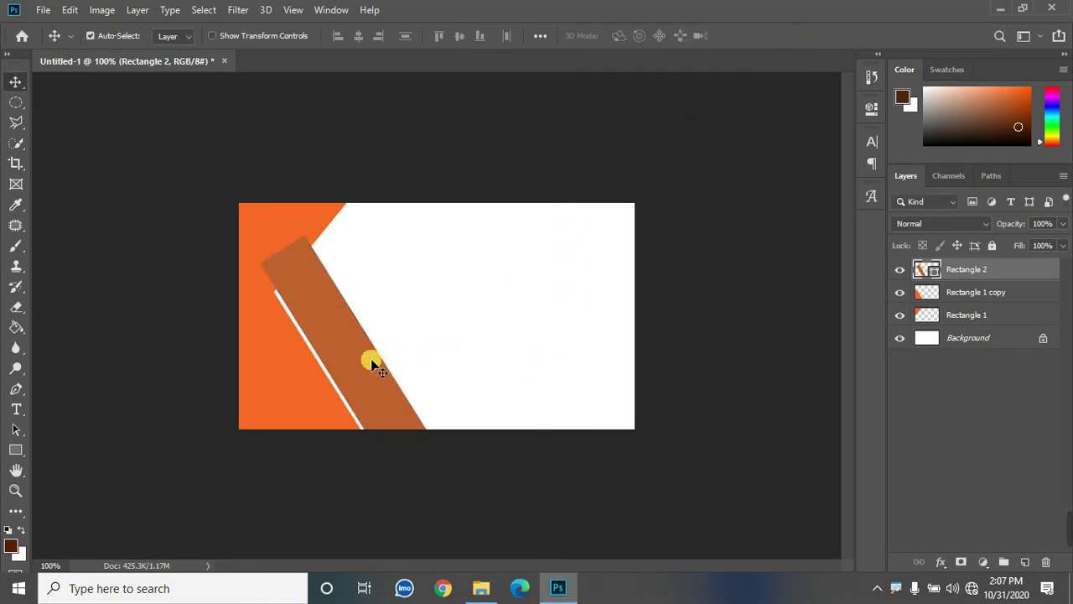
drag(373, 366, 360, 361)
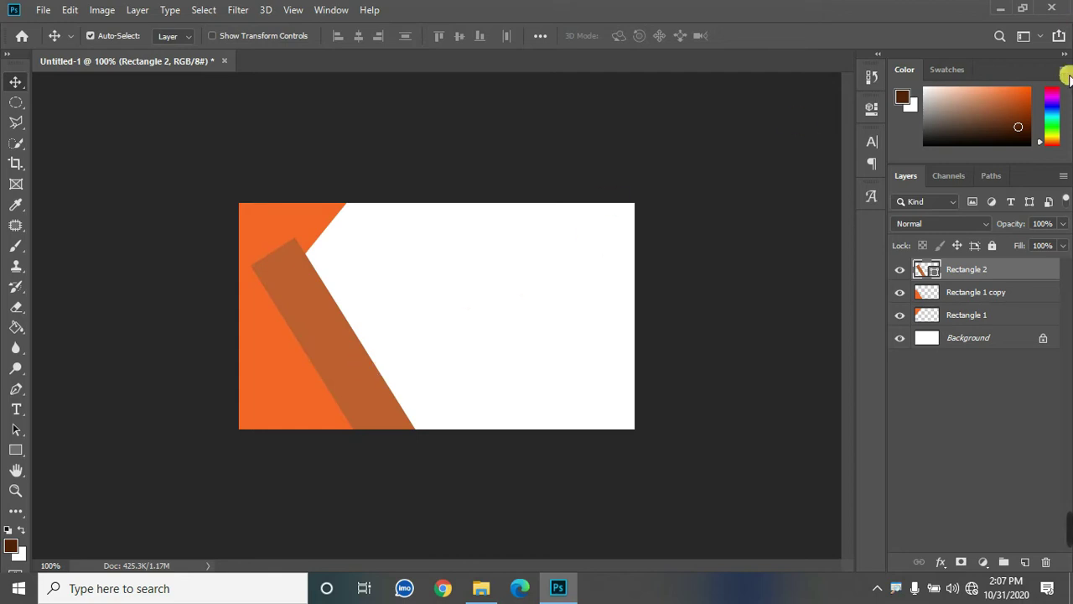
- Move the Rectangle 2 layer just above Background and nudge the brown stripe into alignment
click(1043, 478)
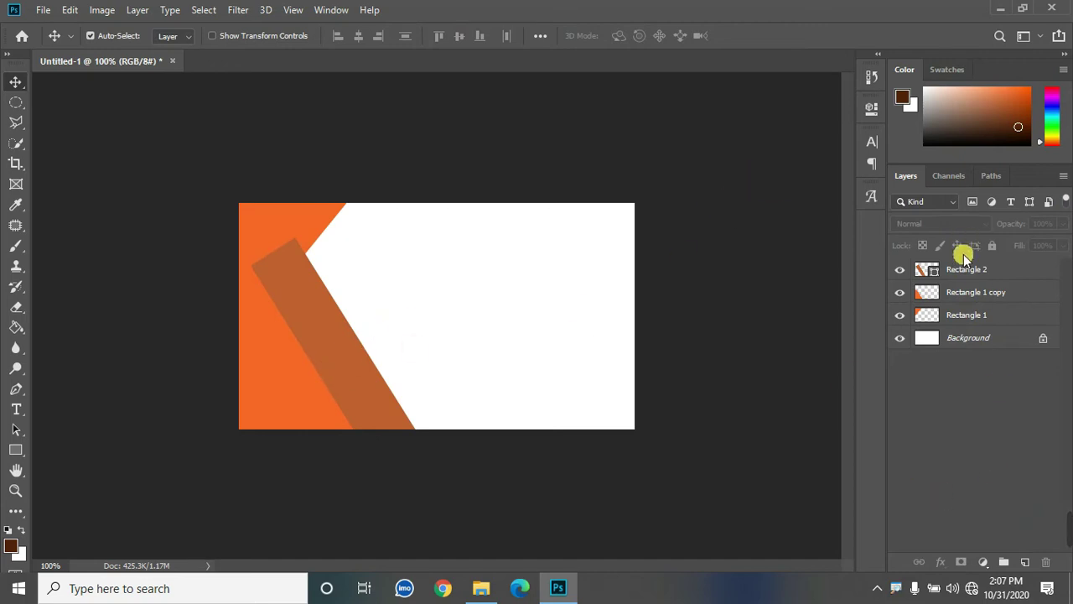
drag(970, 269, 980, 325)
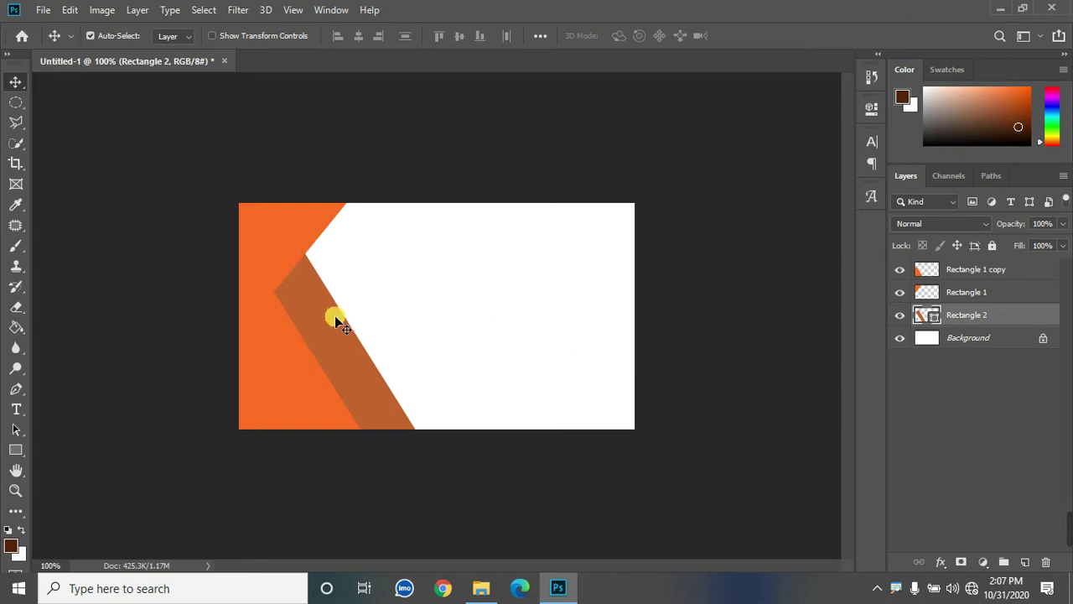
drag(333, 316, 320, 325)
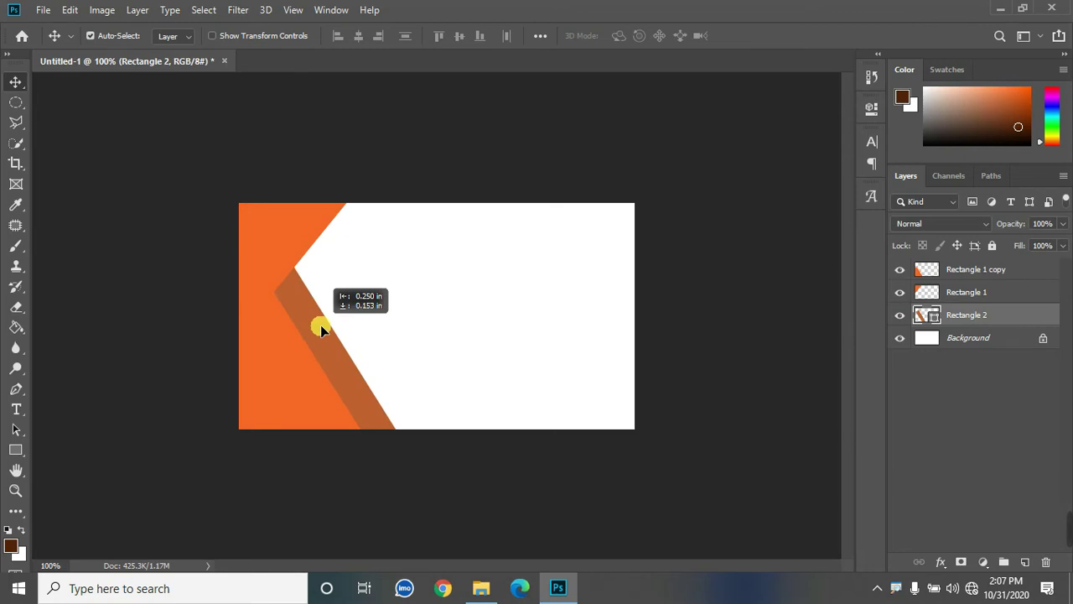
drag(320, 325, 323, 324)
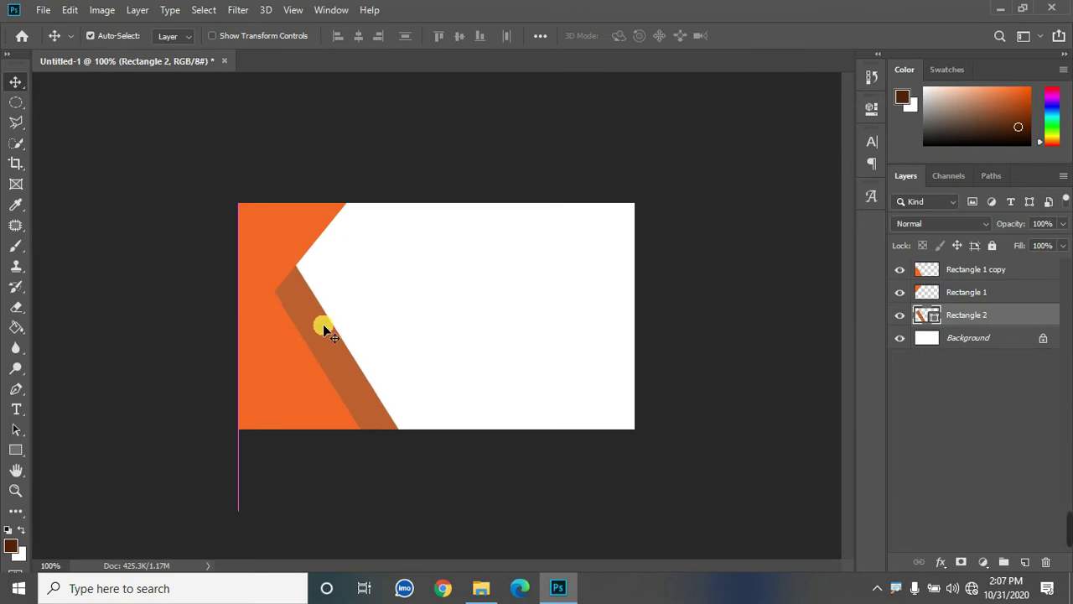
- Shift Rectangle 1 right and down and stack it above Rectangle 1 copy
click(298, 228)
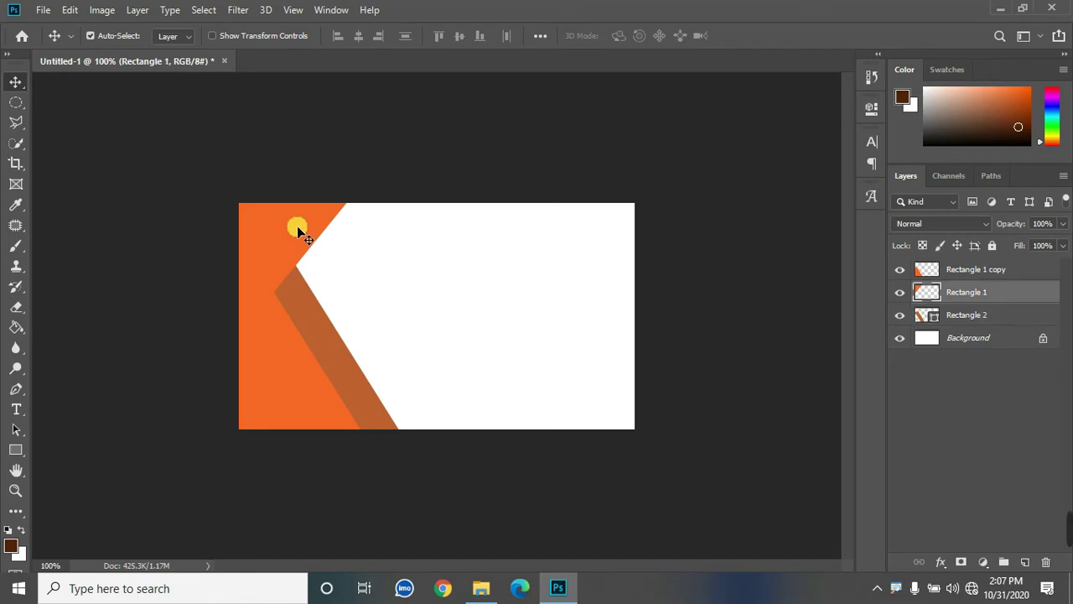
drag(298, 227, 315, 240)
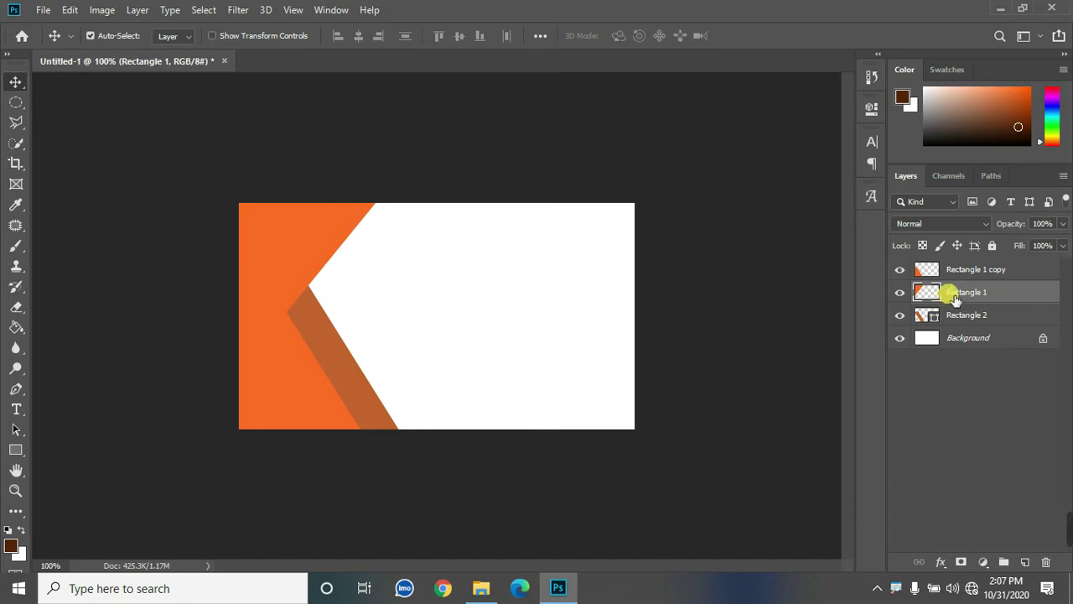
drag(989, 299, 986, 270)
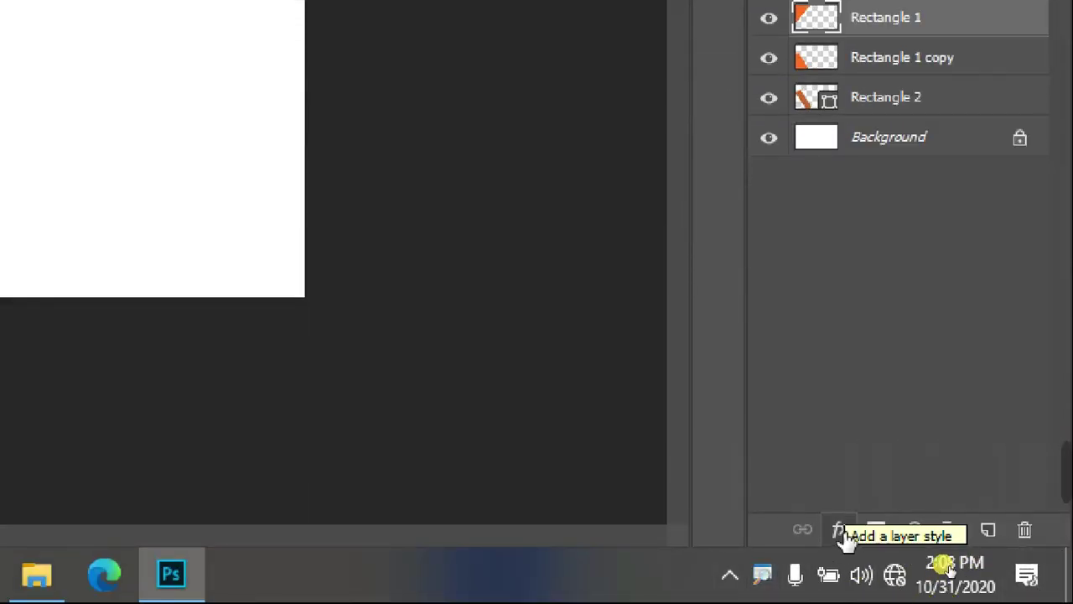
- Add a drop shadow to Rectangle 1: 27% opacity, 13 px distance, 21% spread, 21 px size
click(841, 532)
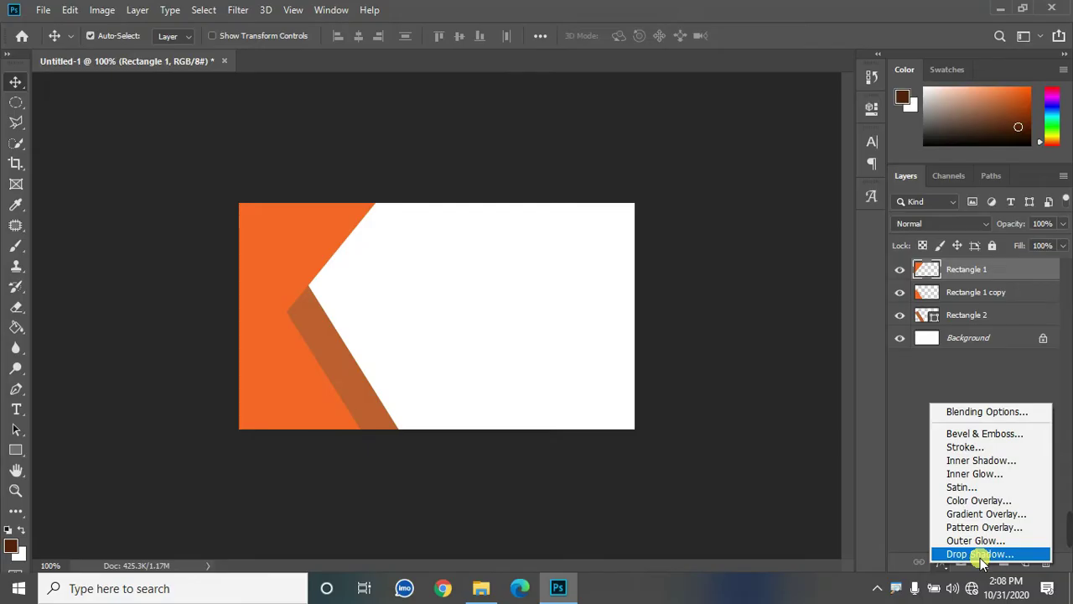
click(981, 555)
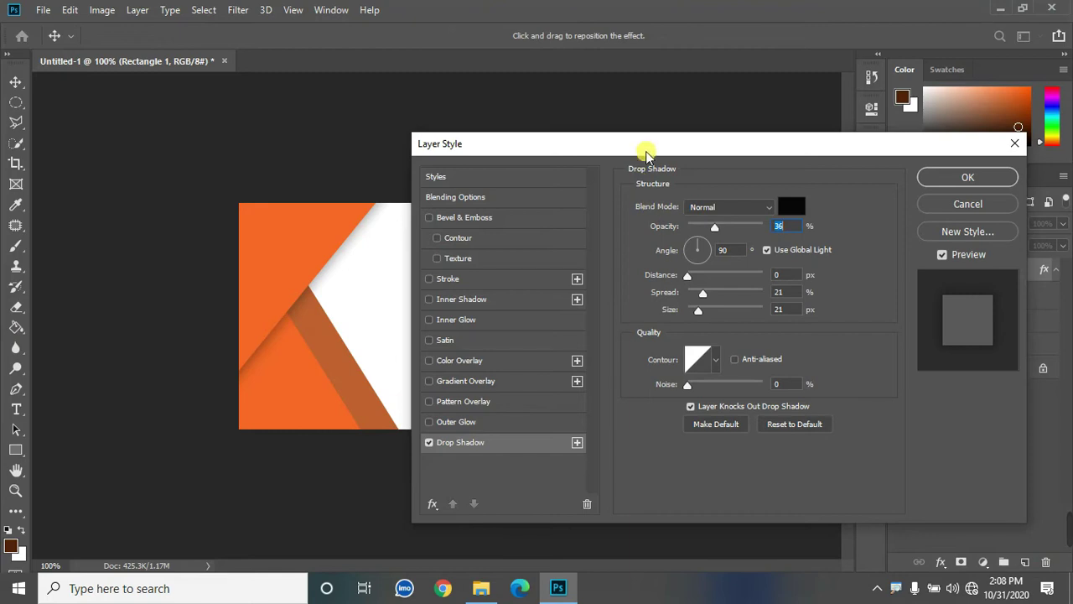
drag(643, 144, 718, 85)
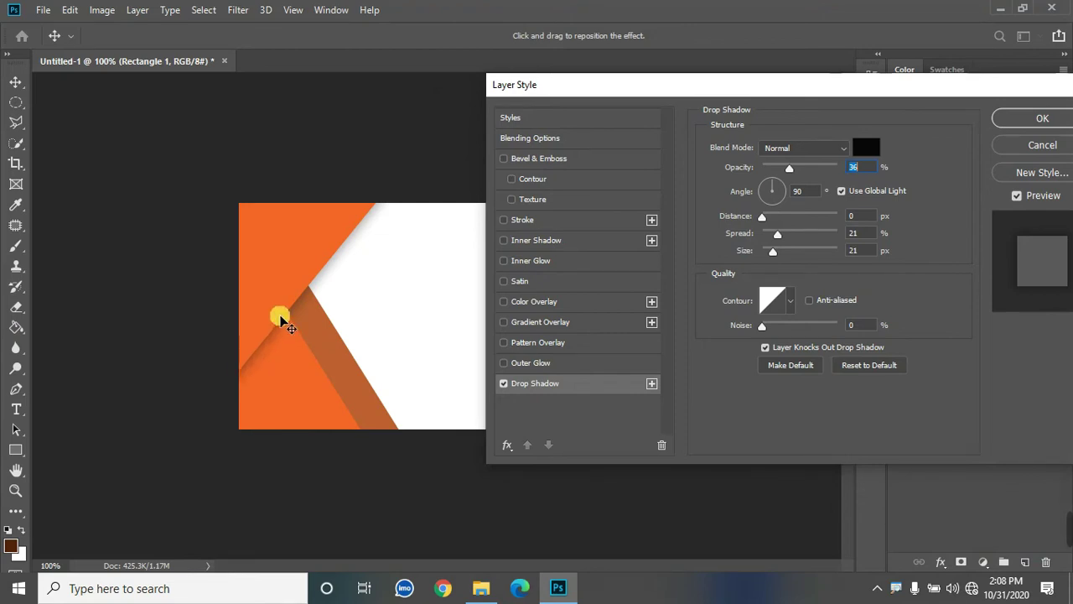
drag(777, 239, 786, 235)
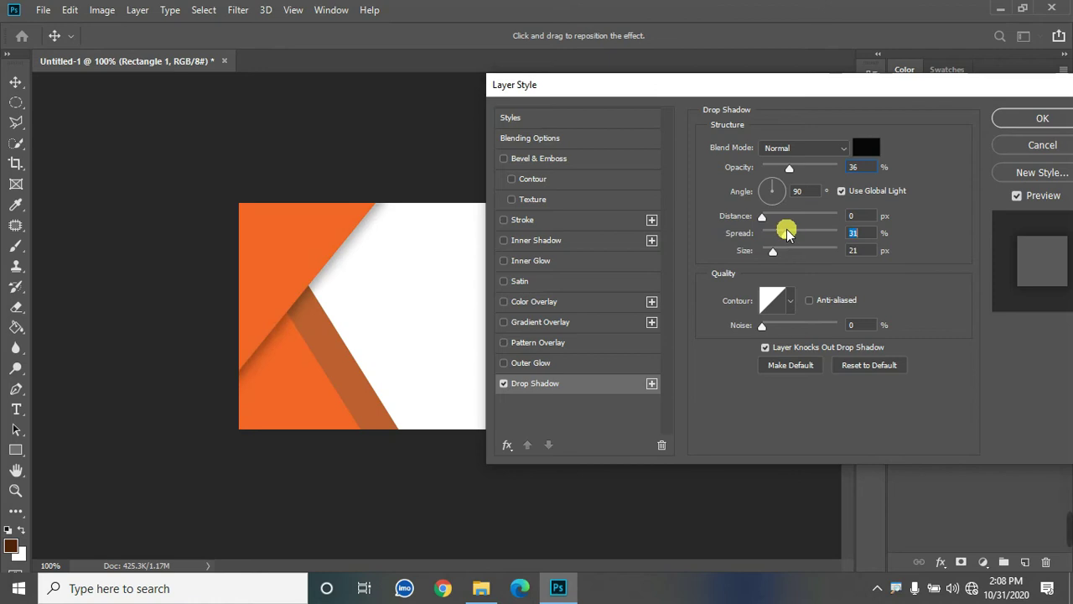
mouse_move(788, 233)
mouse_down()
mouse_move(766, 232)
mouse_move(767, 220)
mouse_up()
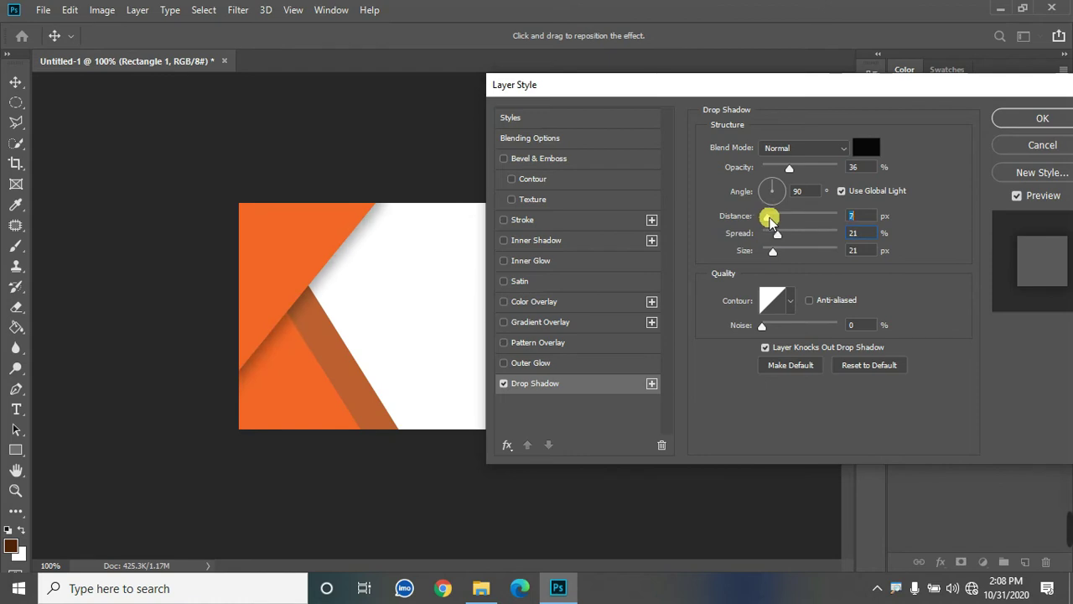
drag(765, 220, 773, 217)
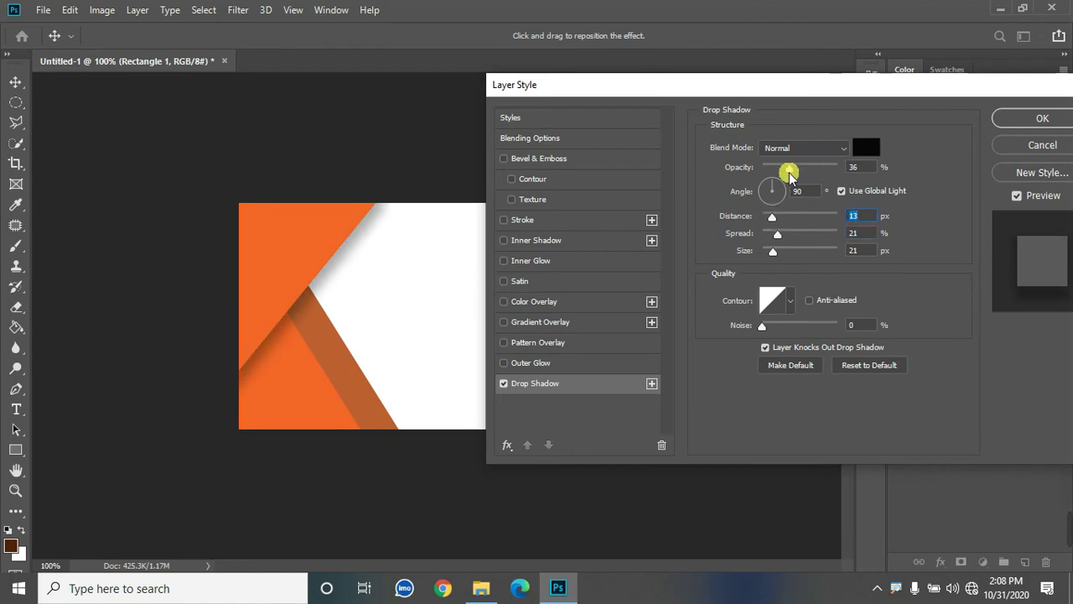
drag(790, 174, 783, 180)
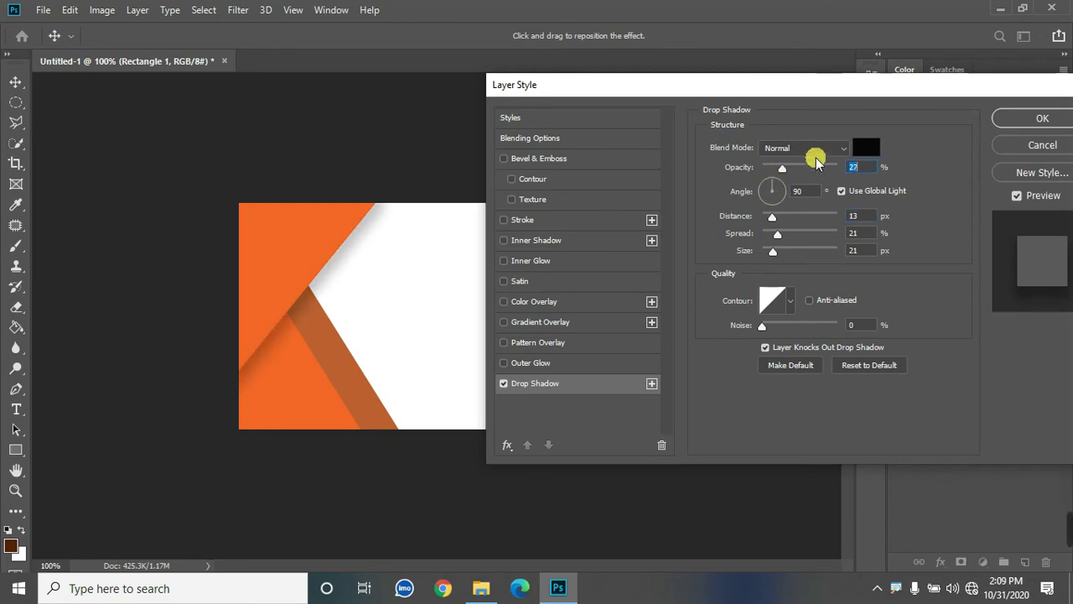
click(1040, 122)
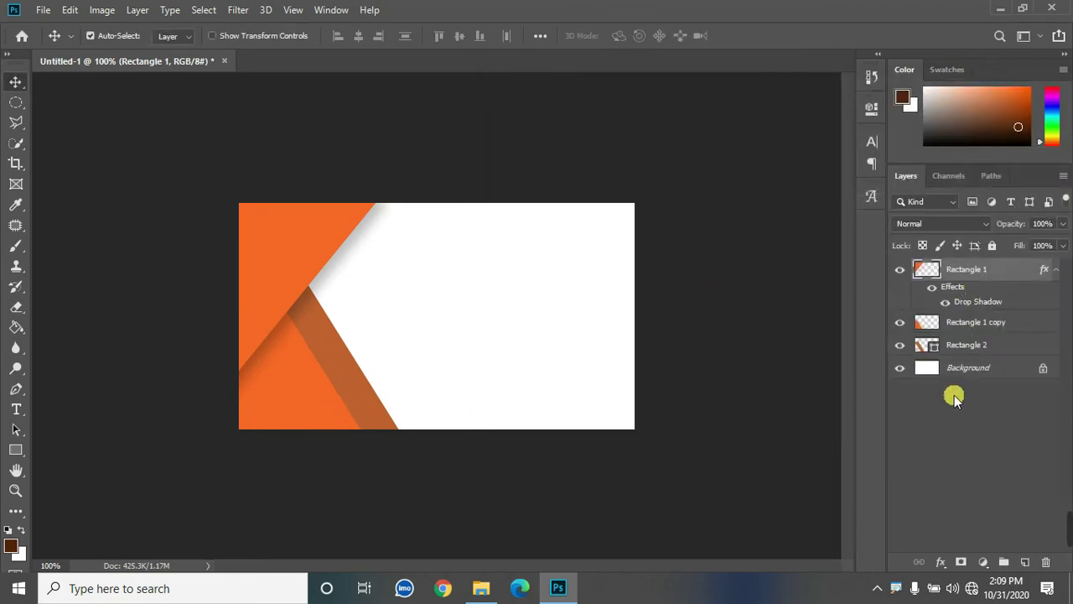
- Rasterize the Rectangle 2 stripe and apply a Hue/Saturation hue shift of +180 to turn it blue
click(948, 347)
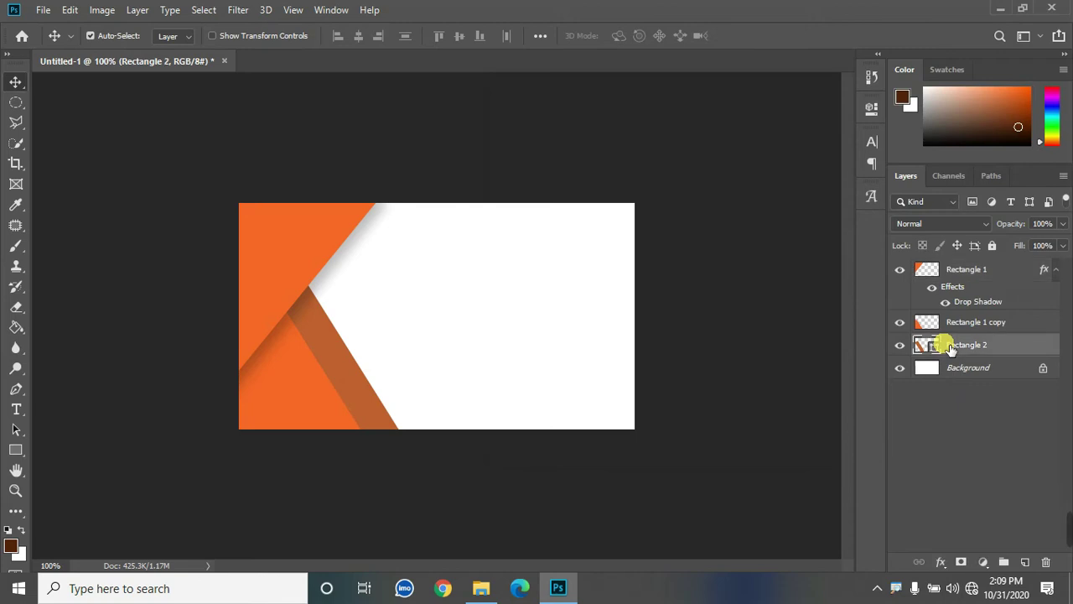
right_click(947, 346)
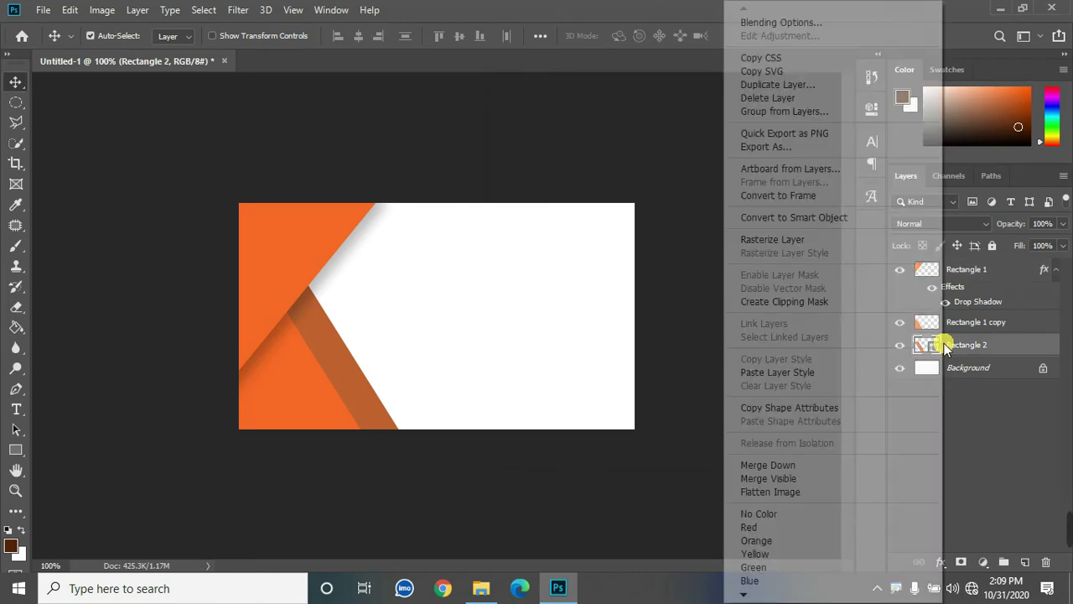
click(779, 242)
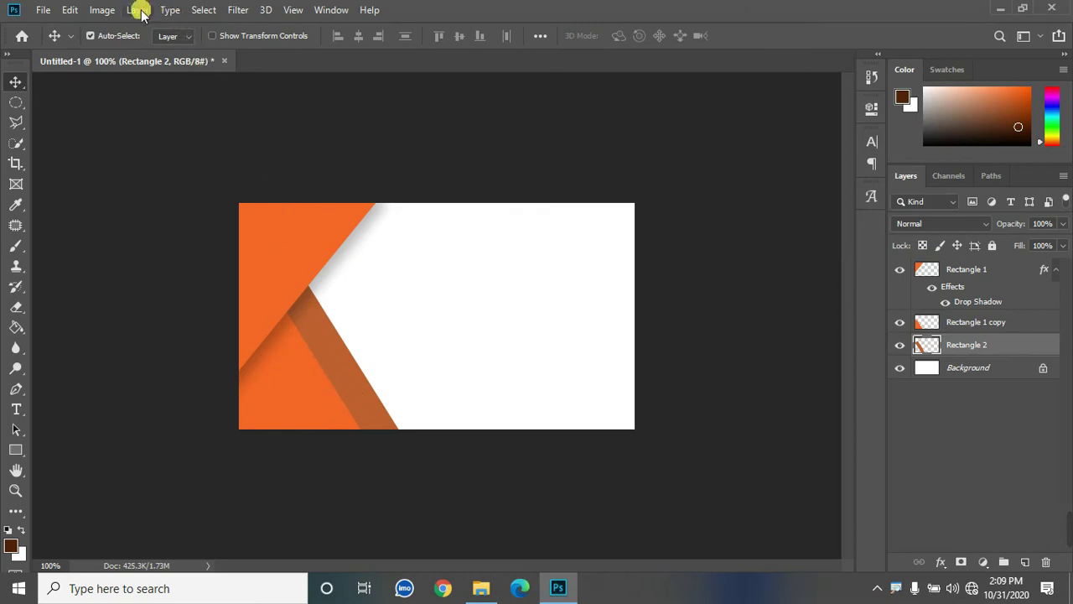
click(103, 12)
mouse_move(126, 51)
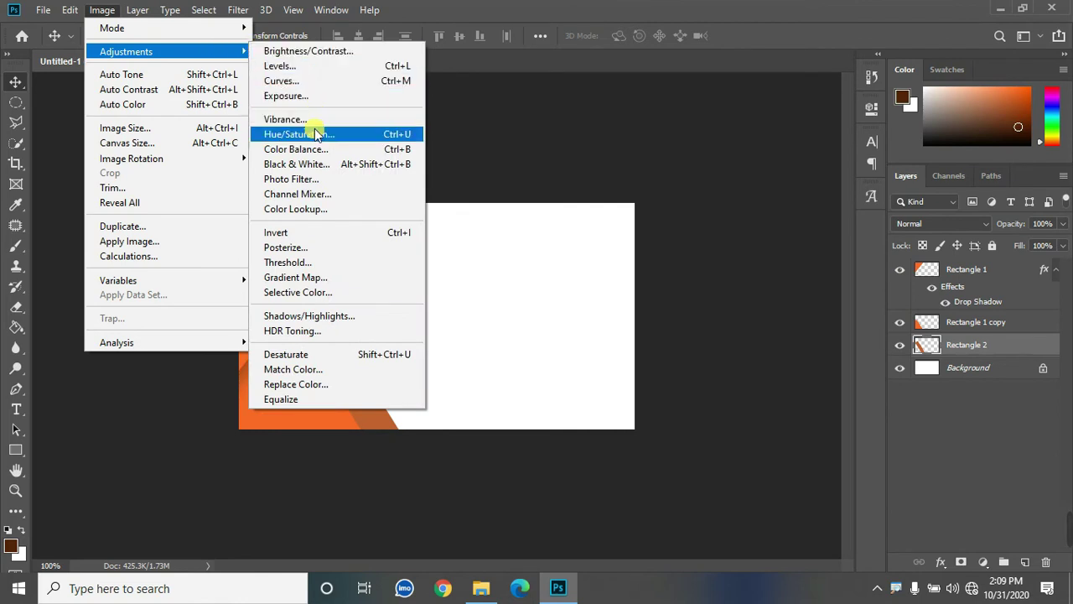
click(316, 136)
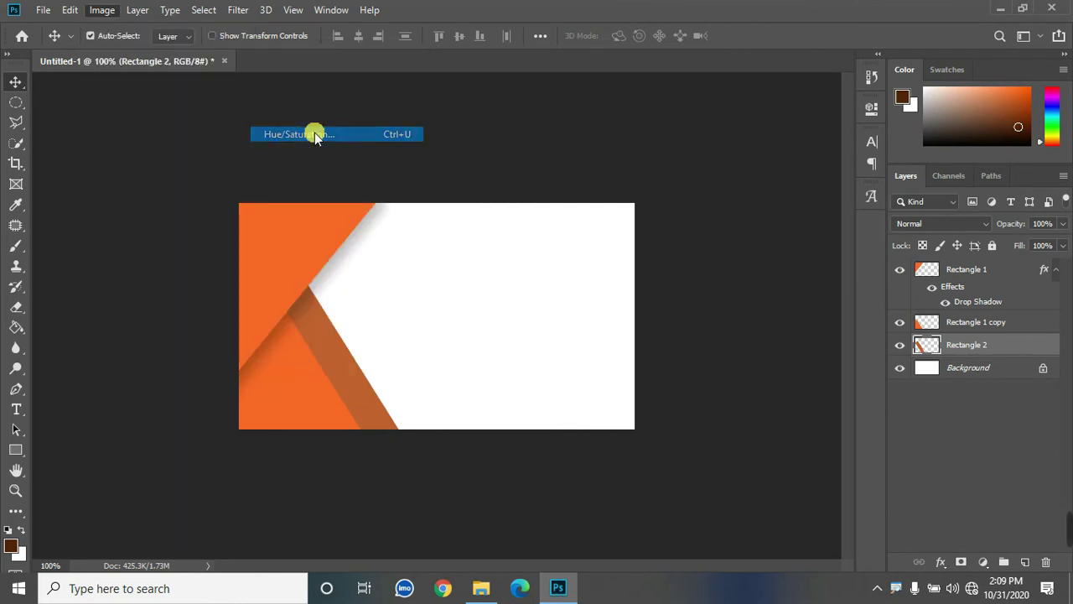
mouse_move(763, 183)
mouse_down()
mouse_move(741, 183)
mouse_move(850, 184)
mouse_up()
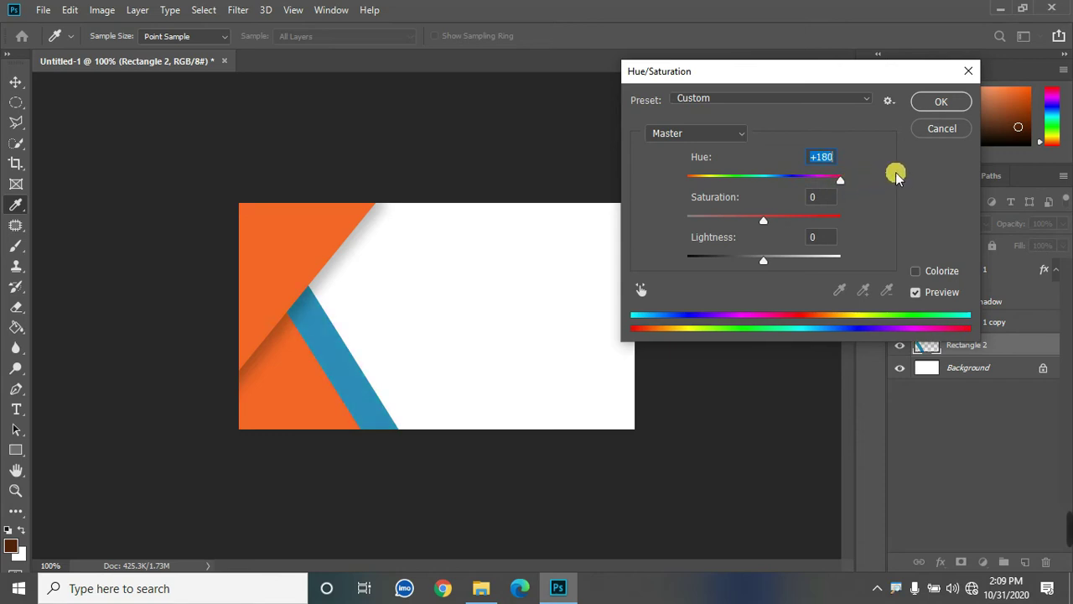
click(939, 102)
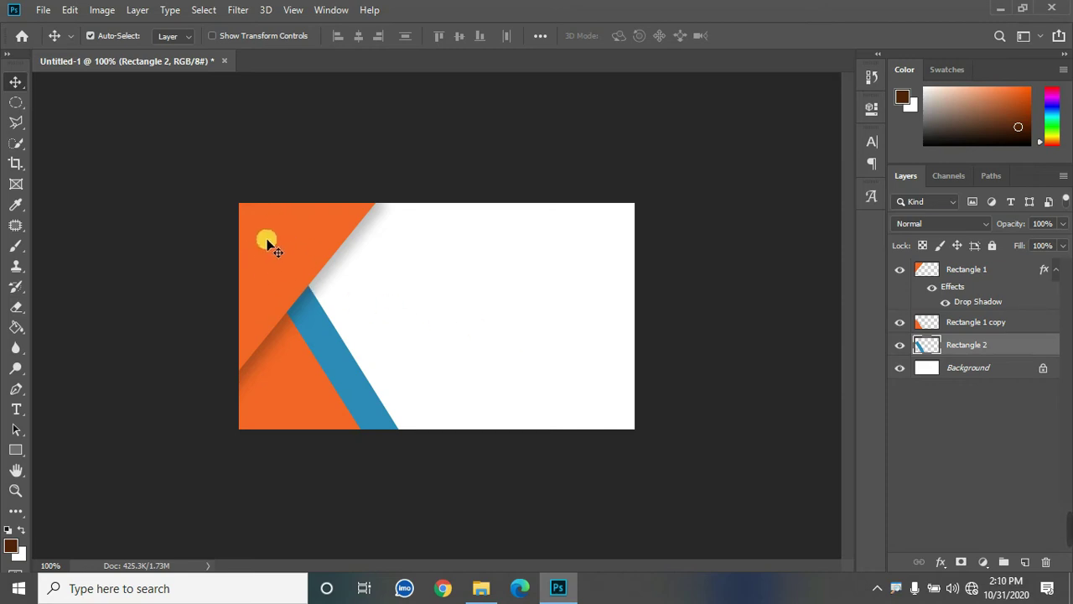
- Drag the logo PNG from the desktop onto the card, scale it down into the top-left corner
click(1068, 594)
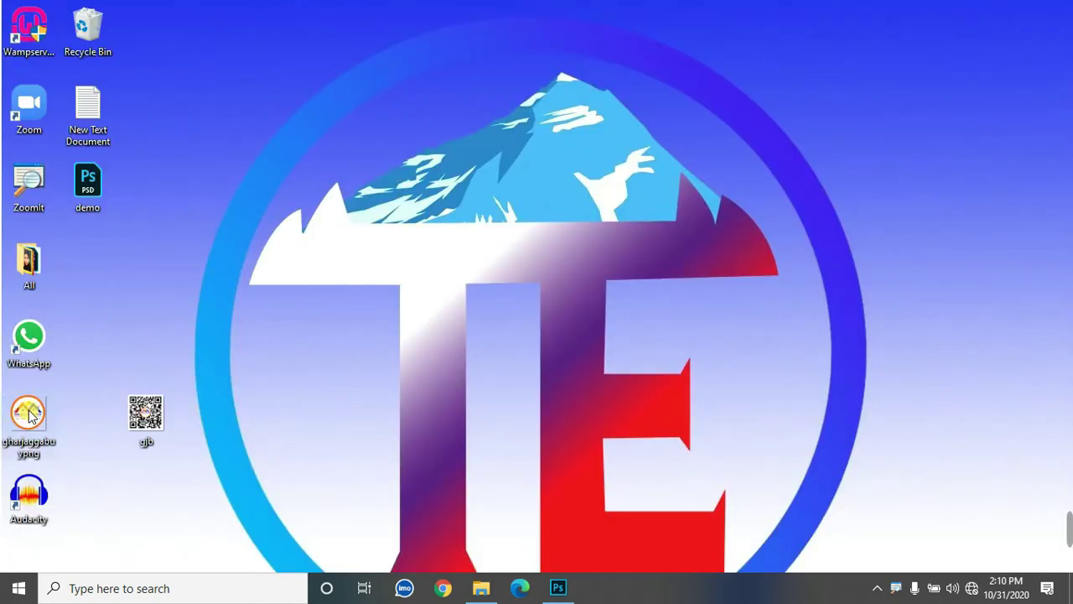
mouse_move(20, 420)
mouse_down()
mouse_move(428, 424)
mouse_move(563, 596)
mouse_move(328, 320)
mouse_up()
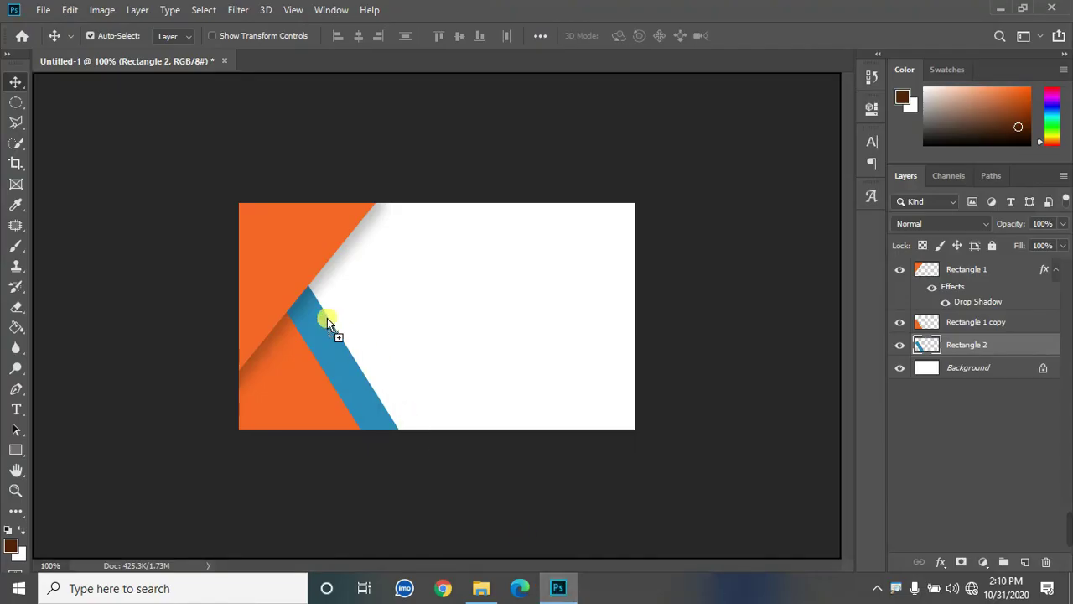
drag(278, 251, 278, 249)
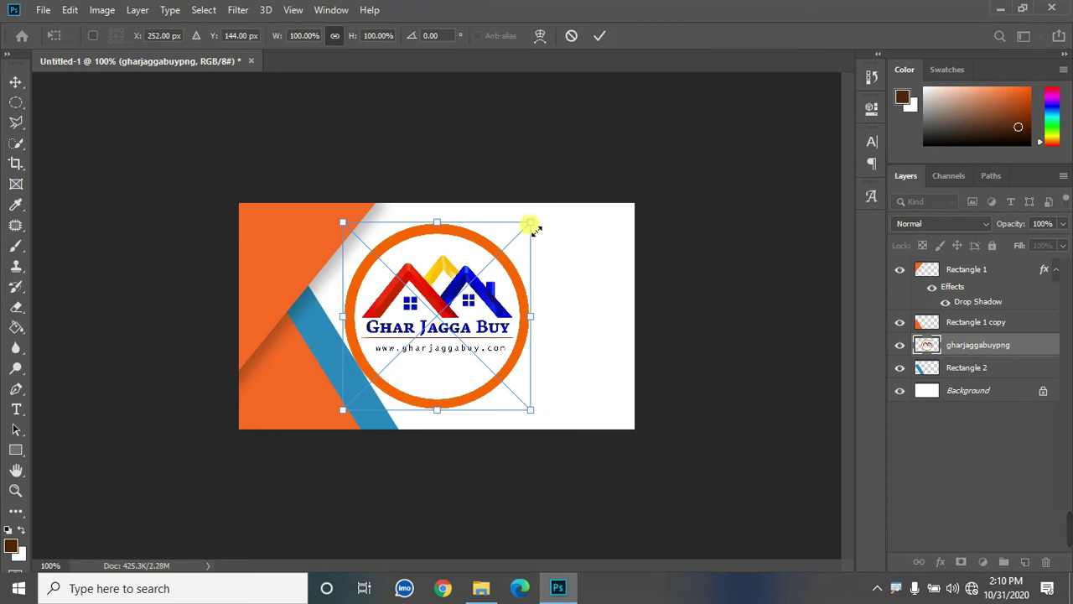
mouse_move(533, 227)
mouse_down()
mouse_move(409, 363)
mouse_move(396, 357)
mouse_up()
drag(373, 402, 334, 277)
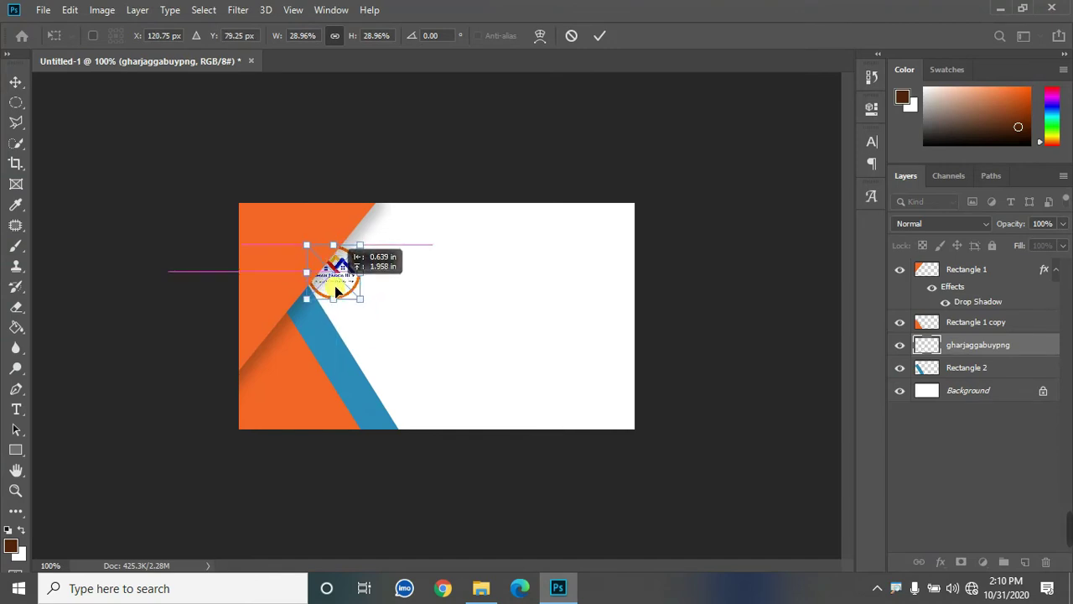
mouse_move(333, 276)
mouse_down()
mouse_move(336, 289)
mouse_move(344, 270)
mouse_move(348, 293)
mouse_up()
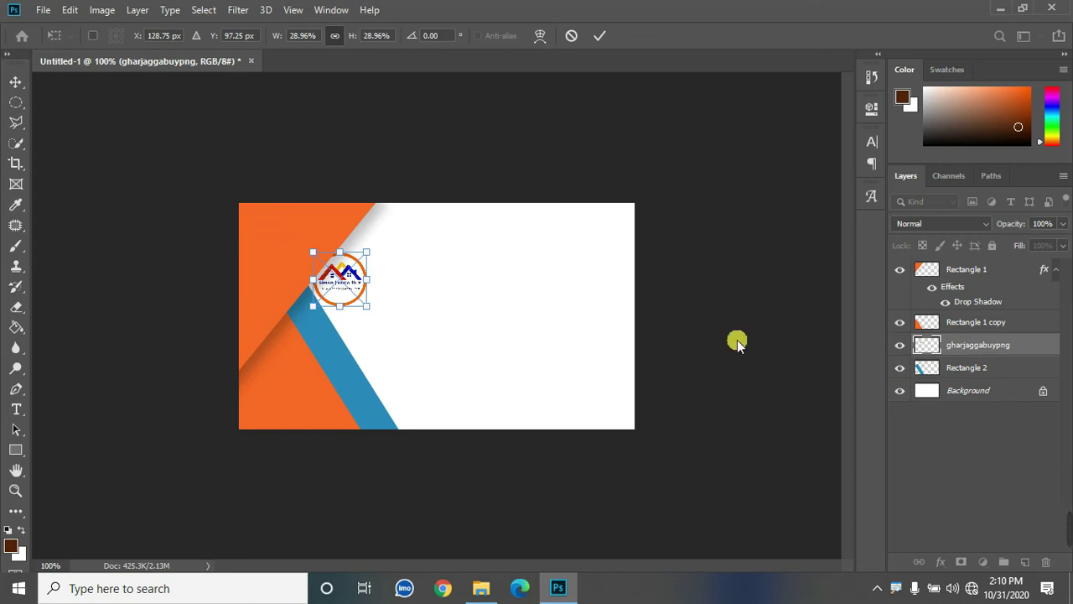
- Move the logo layer to the top of the stack, commit it, and tuck it into the corner
key(v)
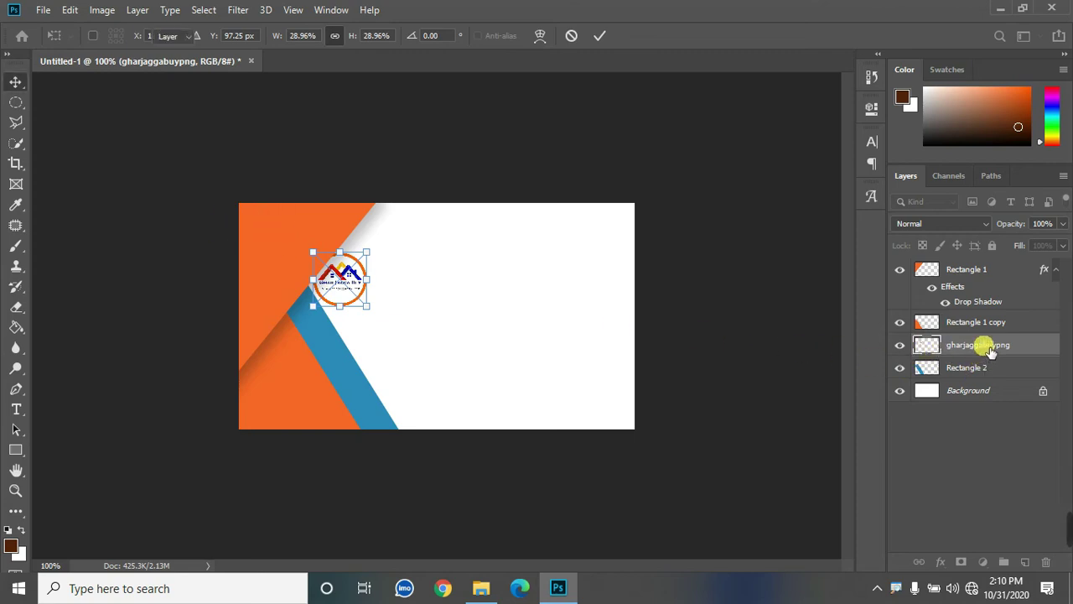
drag(991, 350, 962, 275)
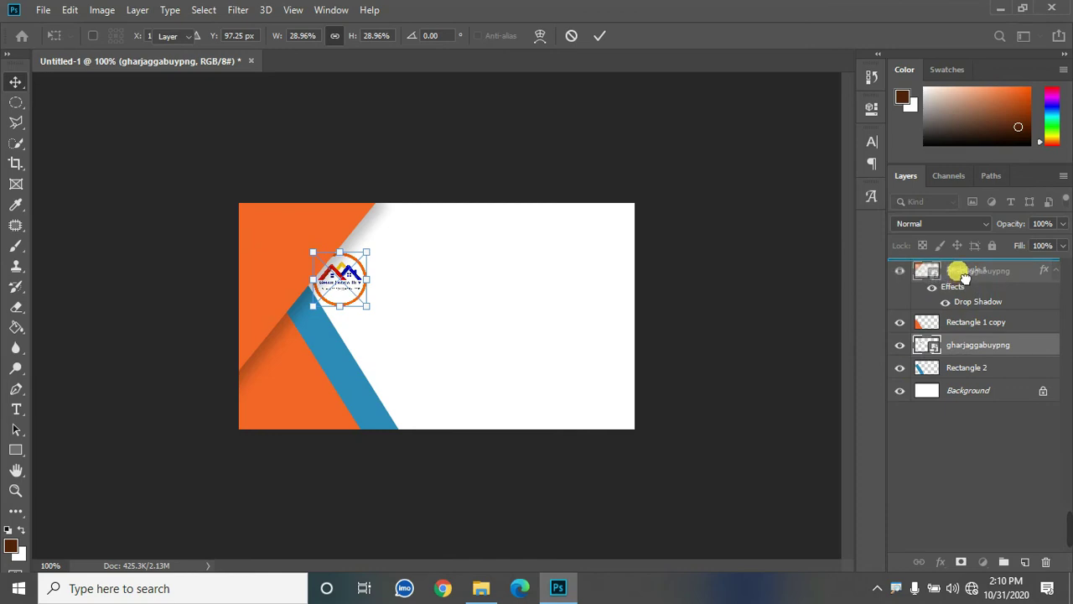
key(Return)
mouse_move(329, 281)
mouse_down()
mouse_move(306, 247)
mouse_move(268, 229)
mouse_move(273, 243)
mouse_up()
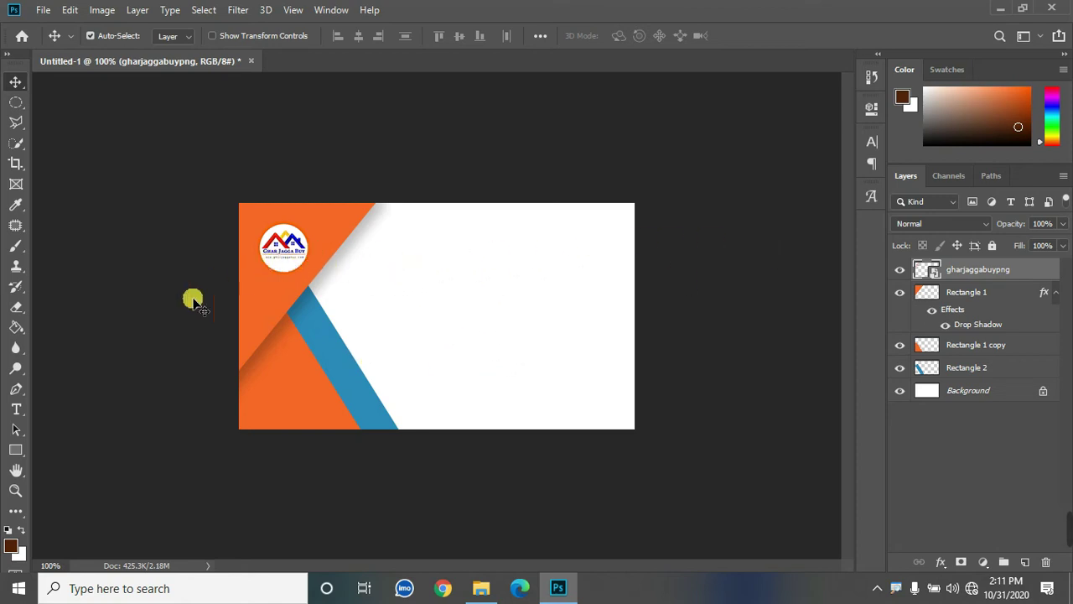
- Type 'GHAR JAGGA BUY' in the white area, enlarge it, and position it near the top edge
click(14, 411)
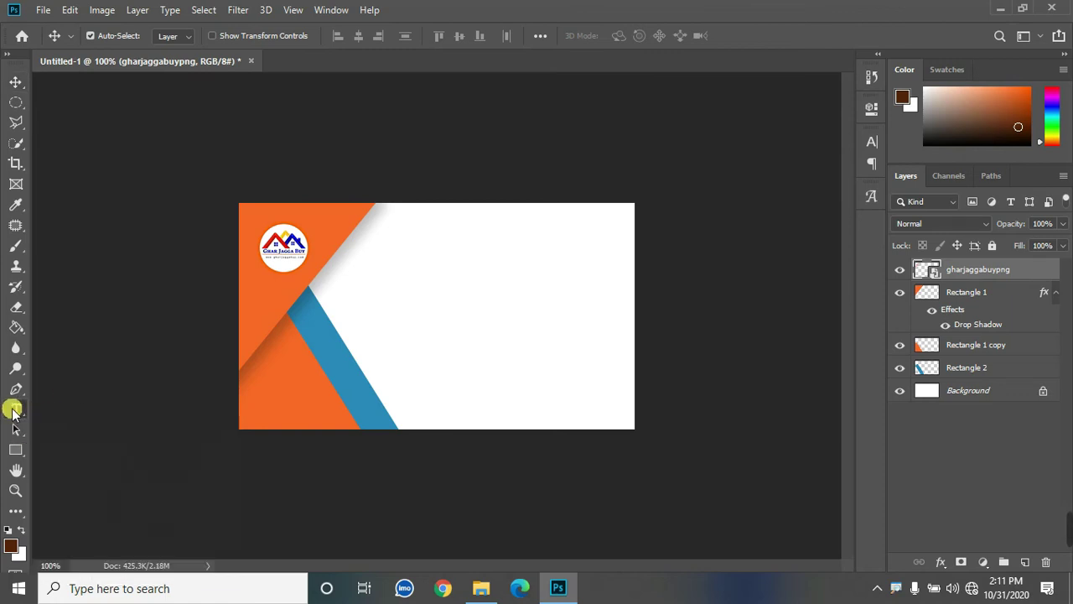
click(414, 251)
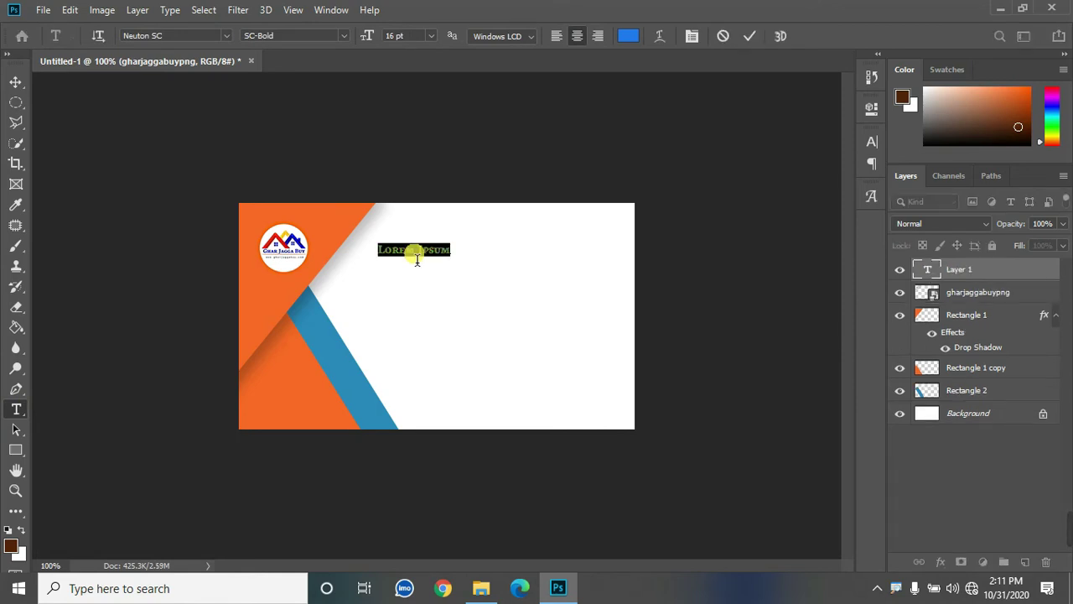
text(GHAR J)
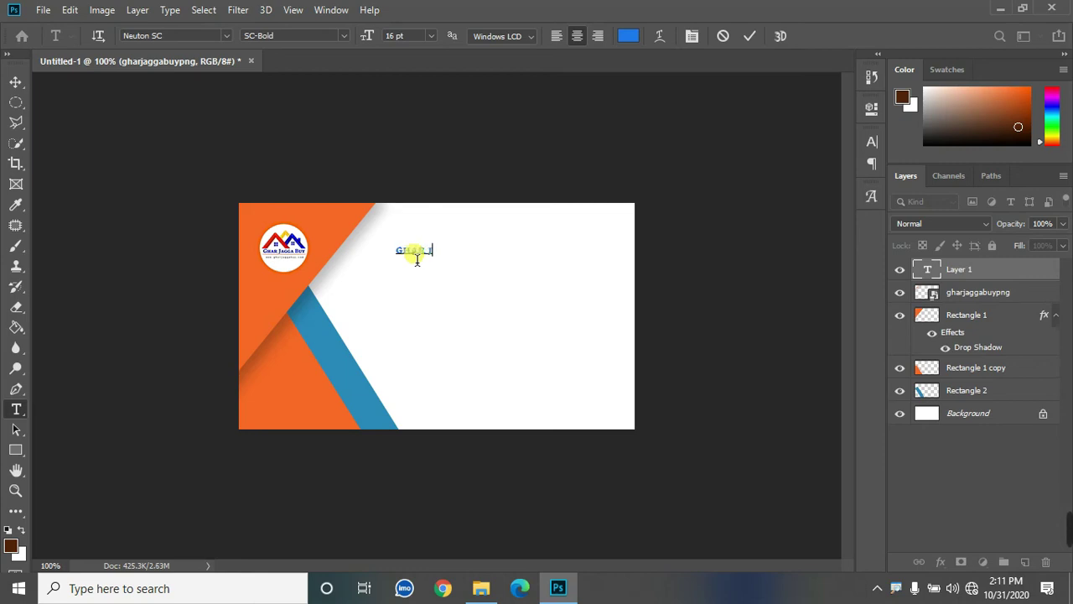
text(AGGA BUY)
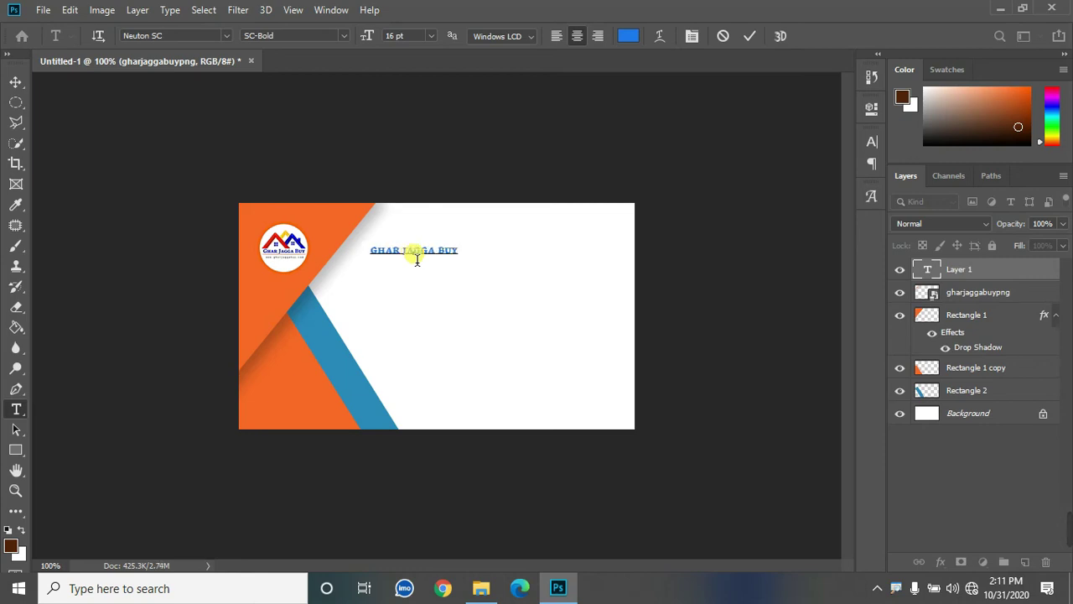
key(ctrl+a)
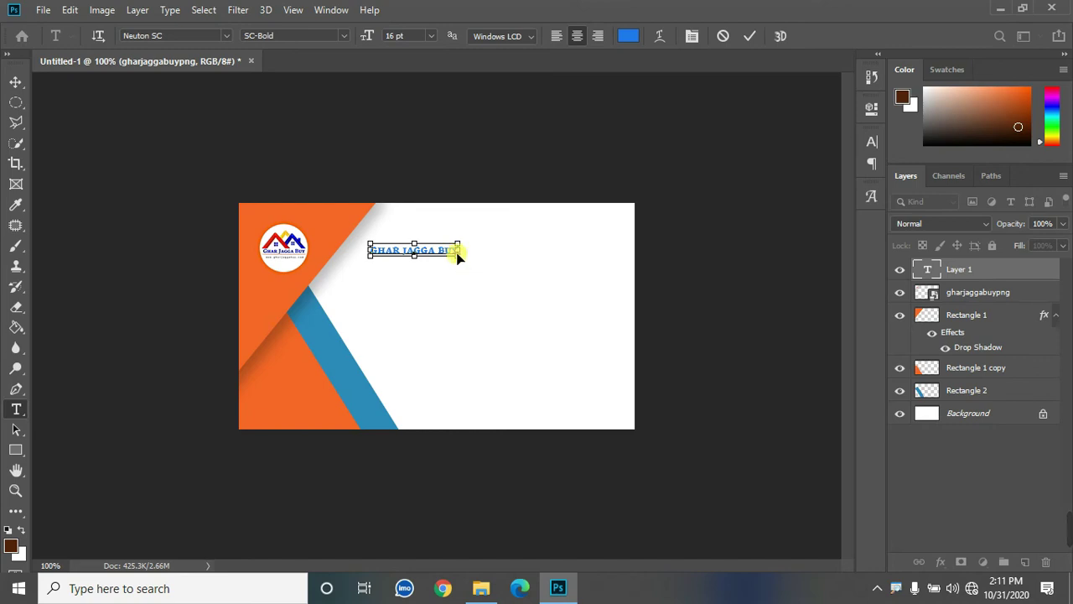
drag(462, 260, 549, 302)
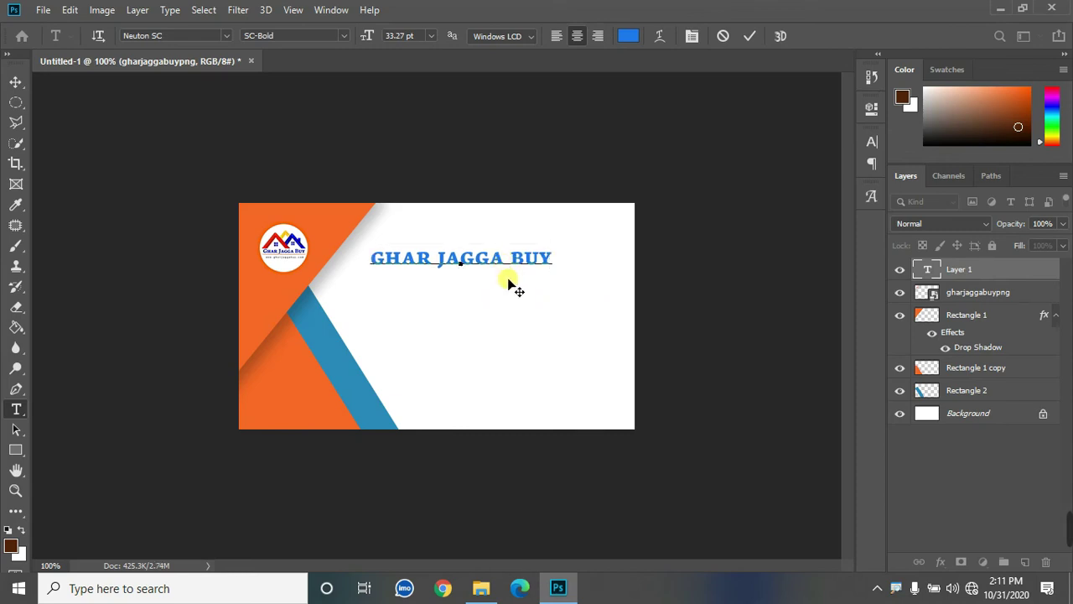
drag(508, 281, 516, 260)
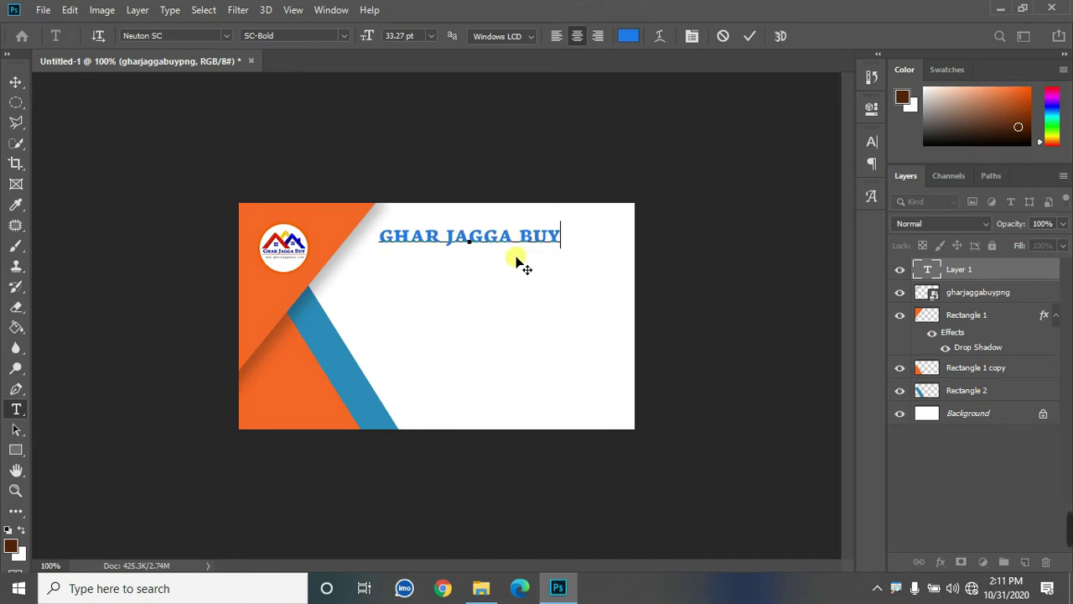
drag(516, 262, 517, 265)
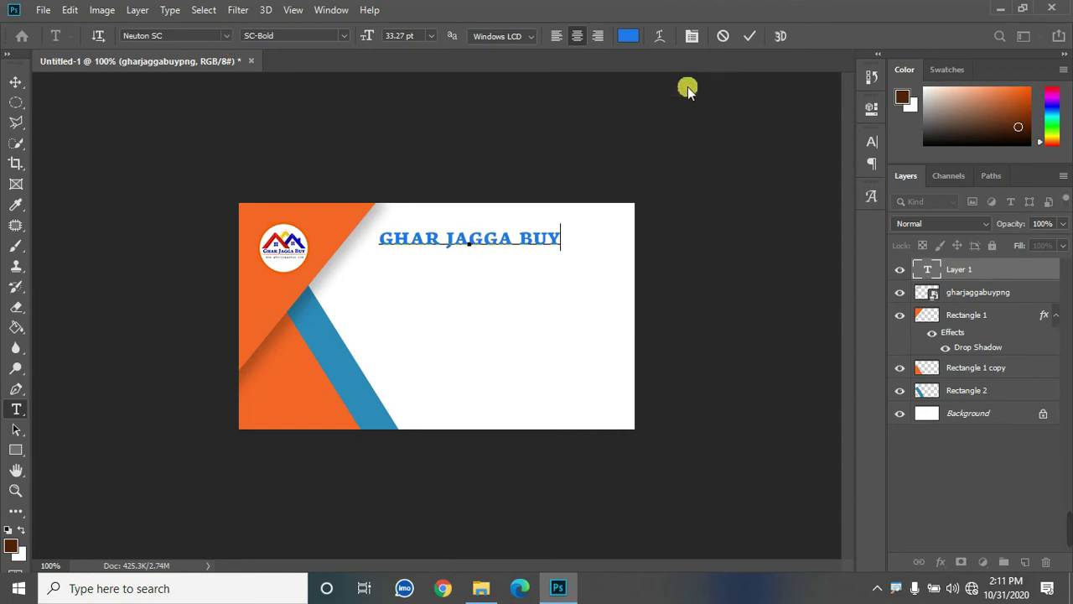
- Set the title font to Neuton SC and commit the text
drag(561, 241, 381, 261)
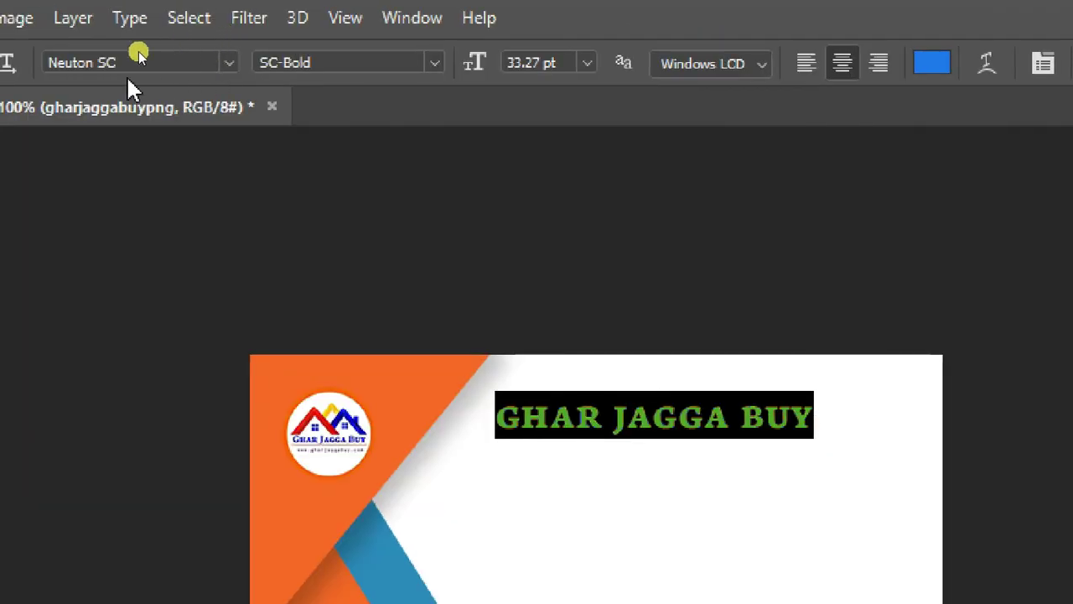
click(298, 63)
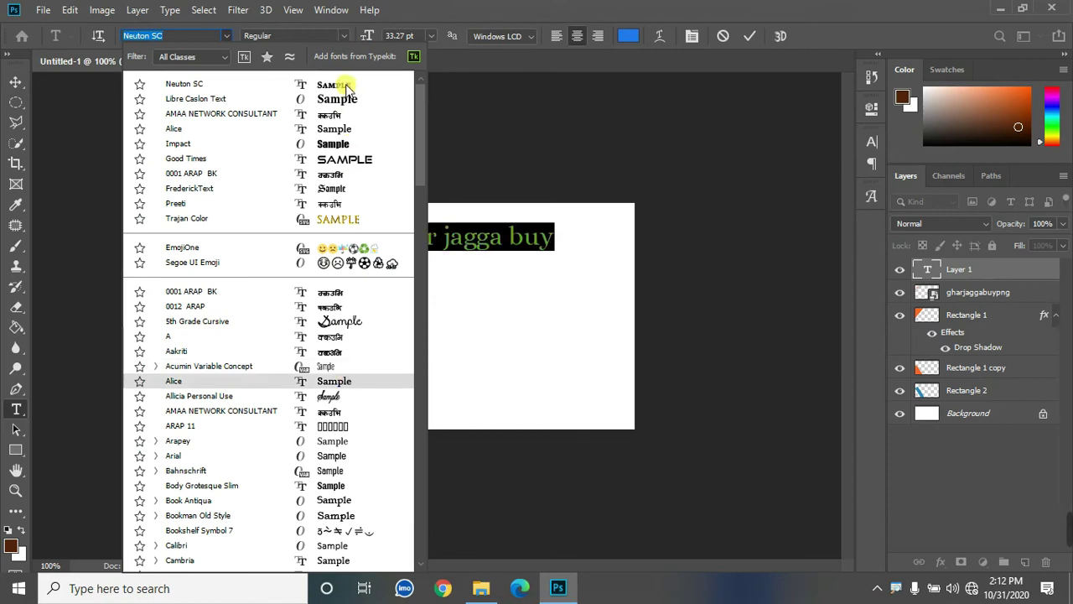
click(347, 87)
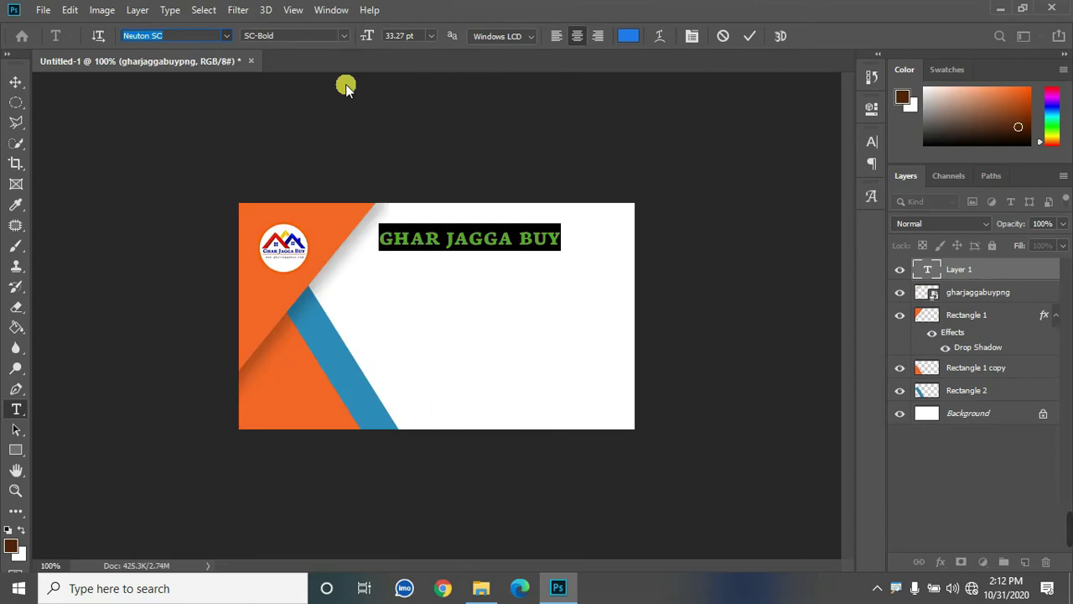
click(440, 239)
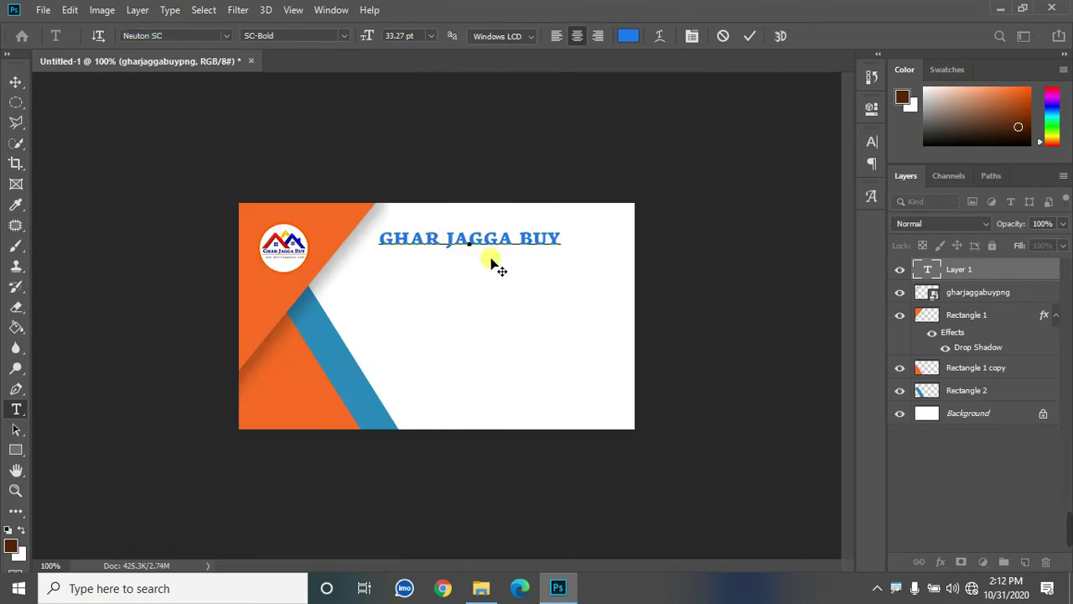
click(745, 35)
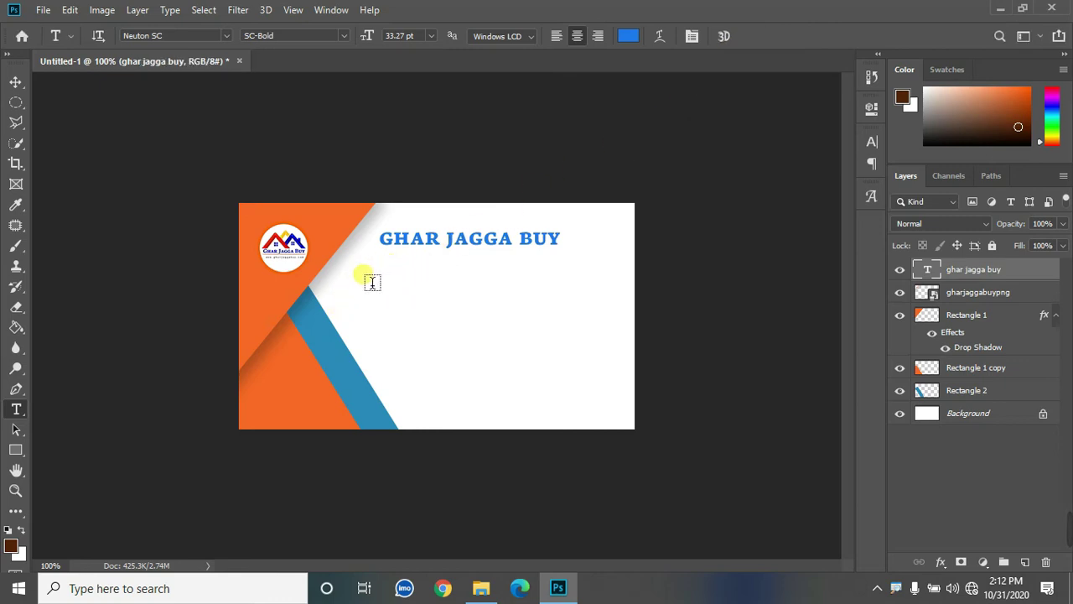
- Type the tagline 'BUY > SALE > RENT > REAL ESTATE' below the title, centre it, and enlarge it to about 24 pt
click(364, 277)
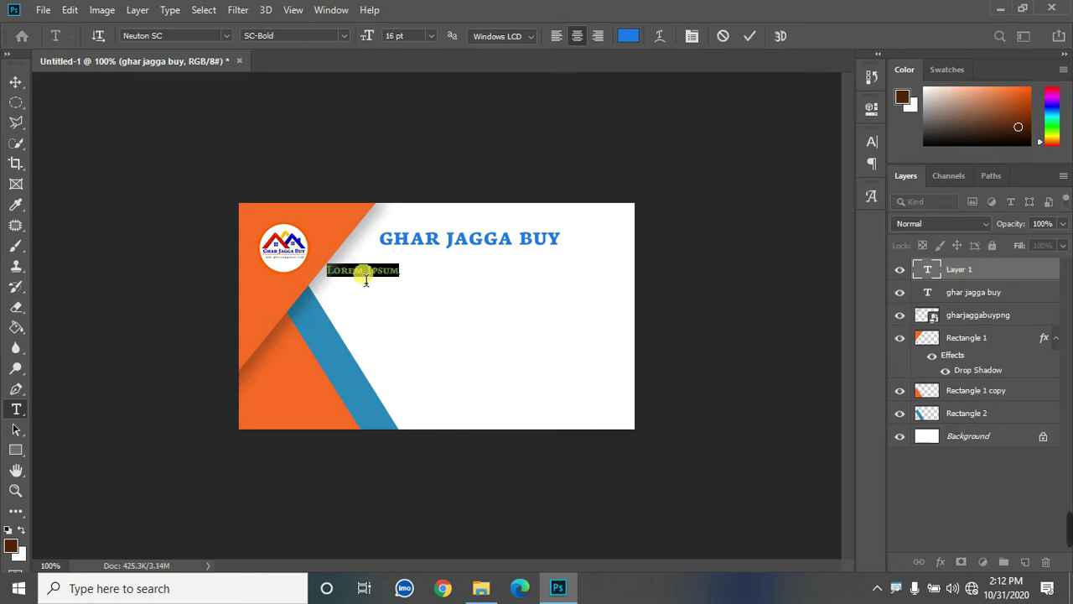
text(Ph)
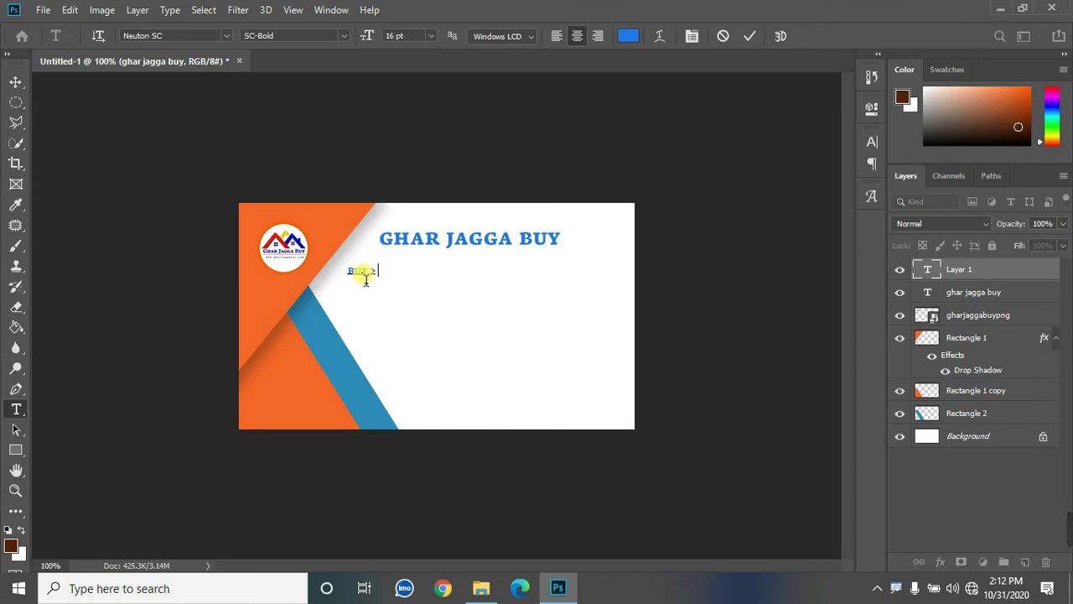
text(E >)
text(RENT)
text( > )
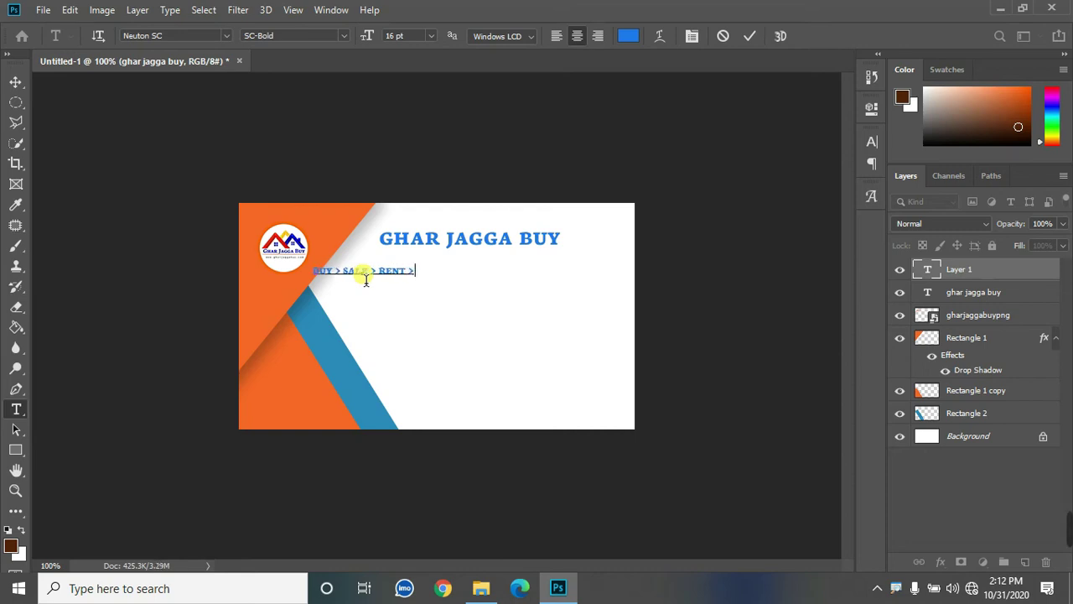
text(R)
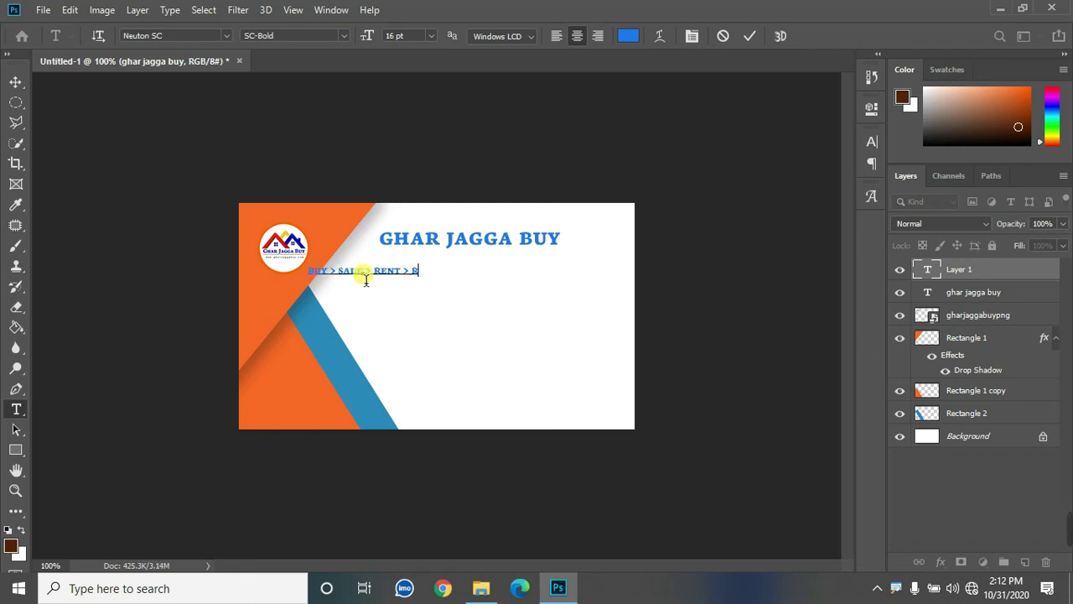
text(EAL )
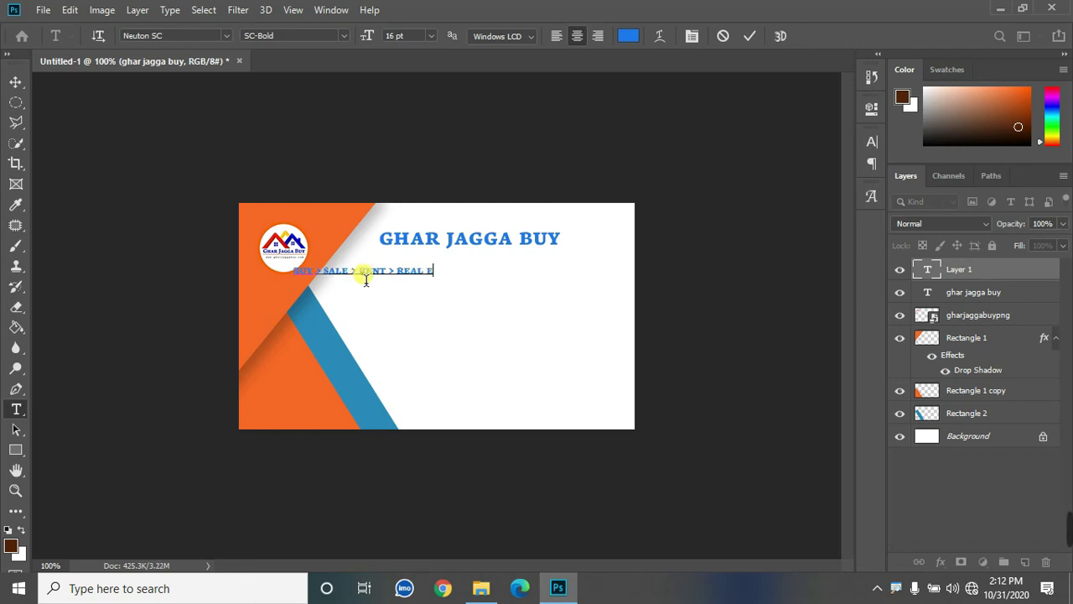
text(ESTATE)
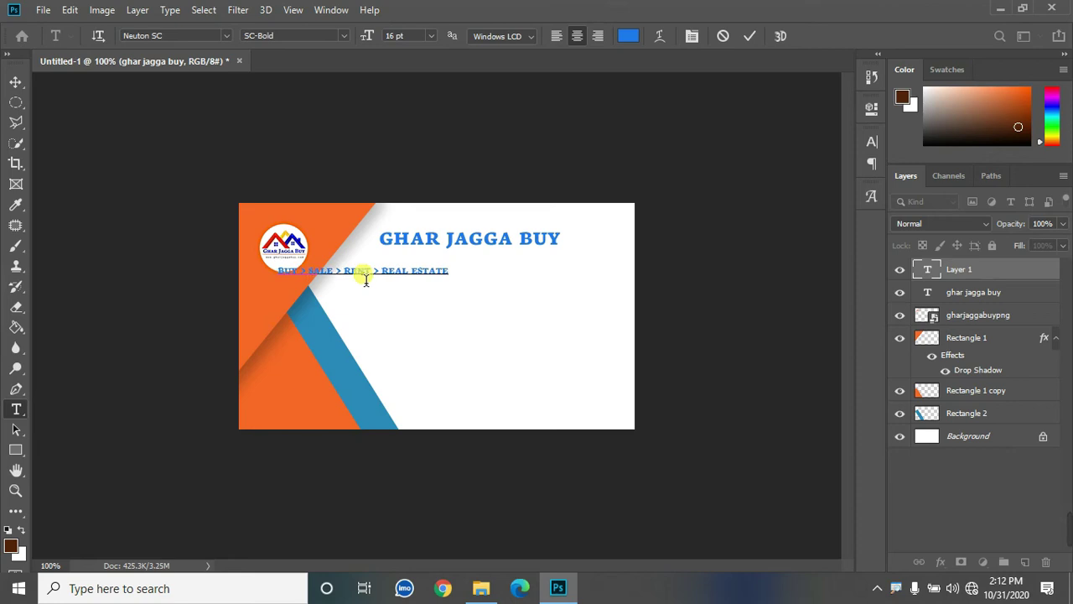
mouse_move(415, 317)
mouse_down()
mouse_move(488, 331)
mouse_move(469, 328)
mouse_up()
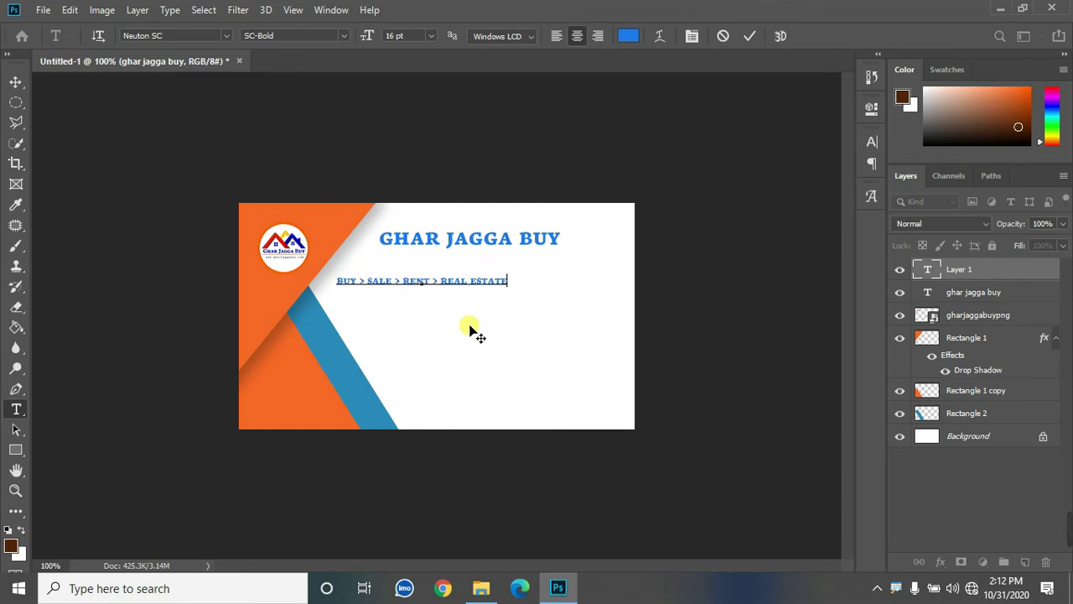
drag(470, 330, 481, 324)
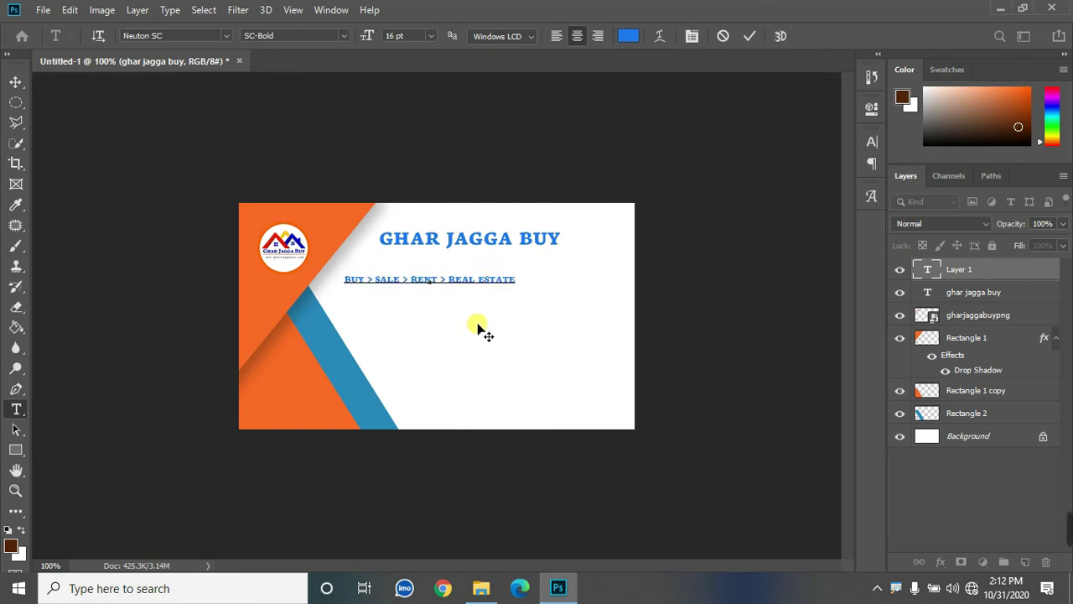
drag(518, 286, 562, 311)
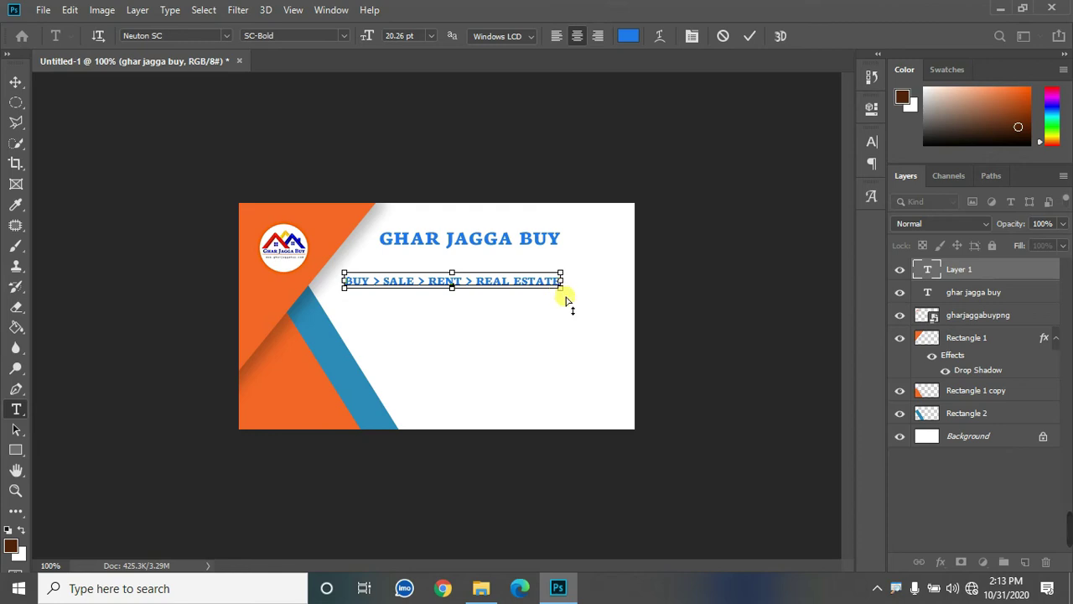
drag(565, 291, 604, 305)
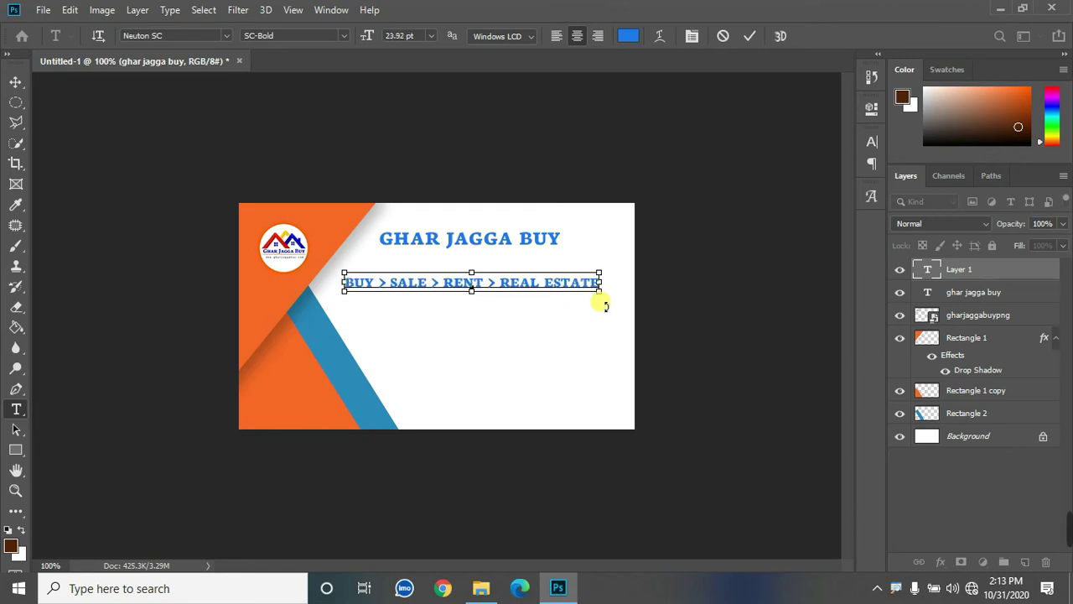
click(749, 36)
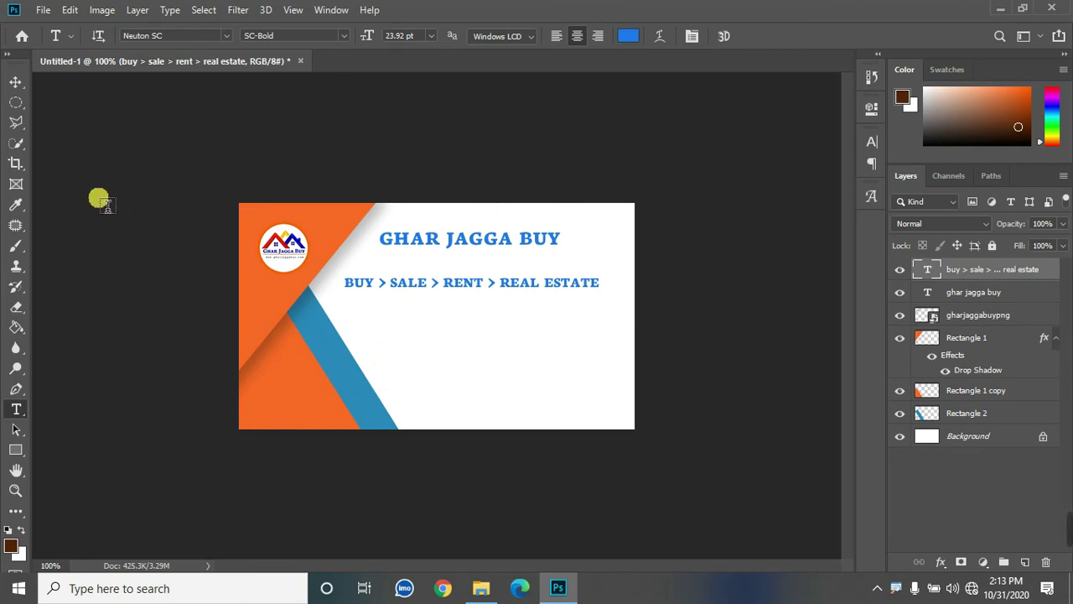
- Switch to the Custom Shape tool and choose the World Wide Web Search globe from the shape library
click(10, 82)
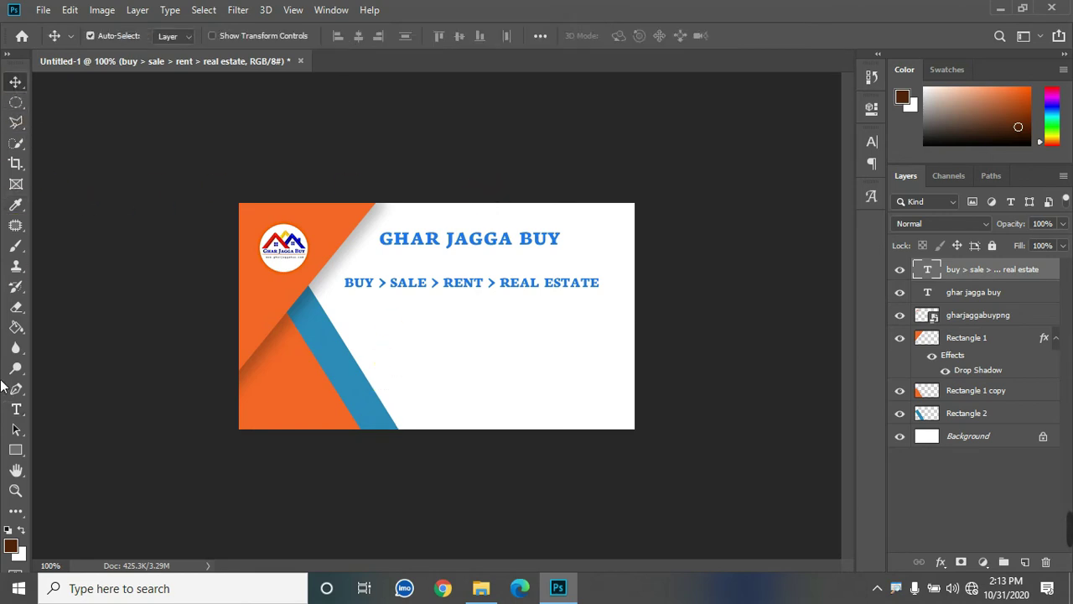
click(11, 451)
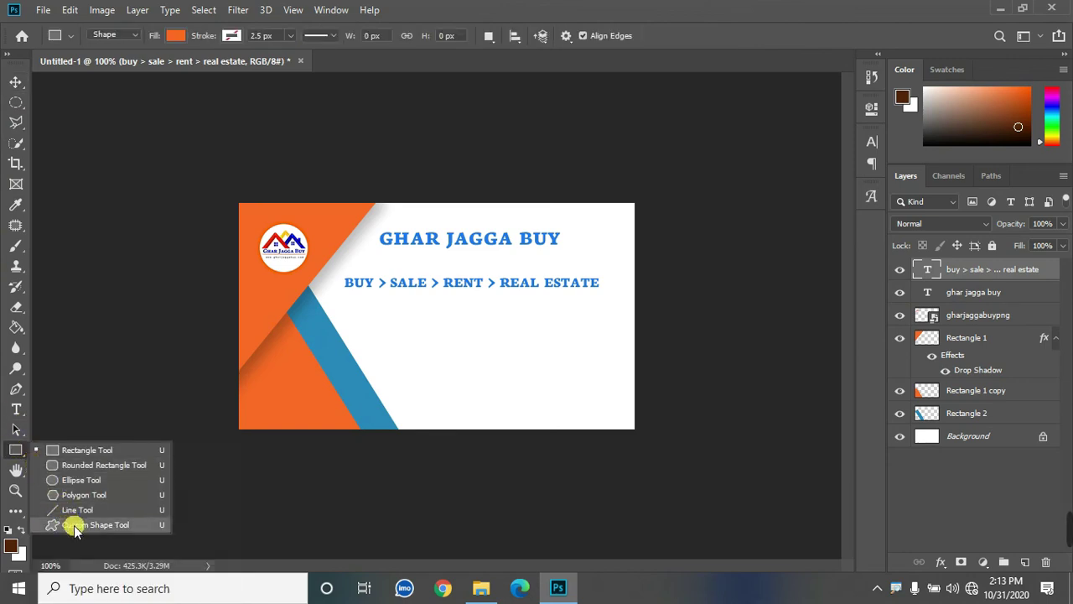
click(75, 525)
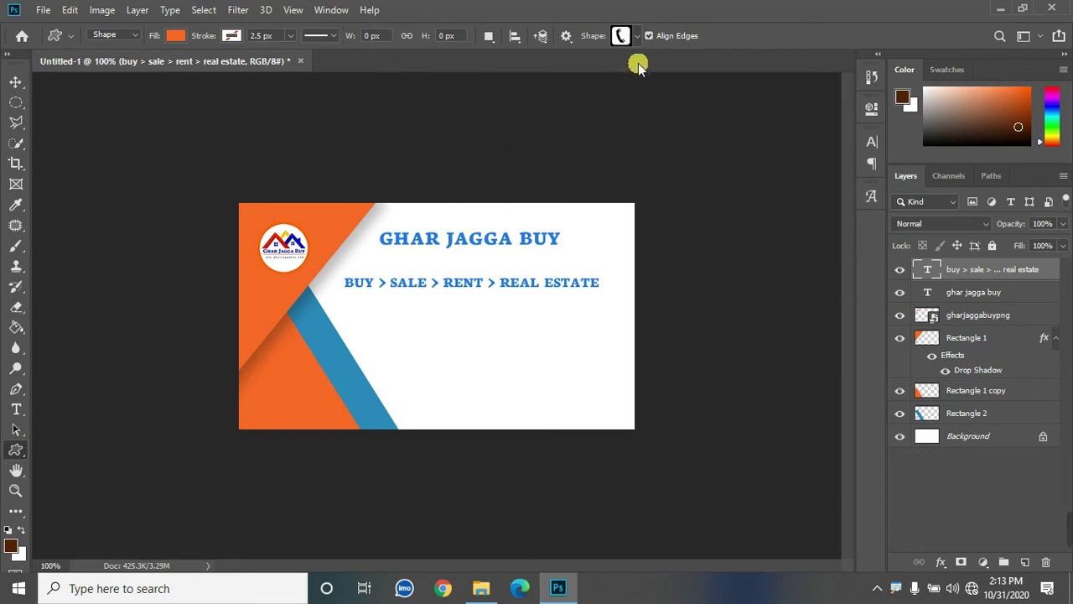
click(637, 36)
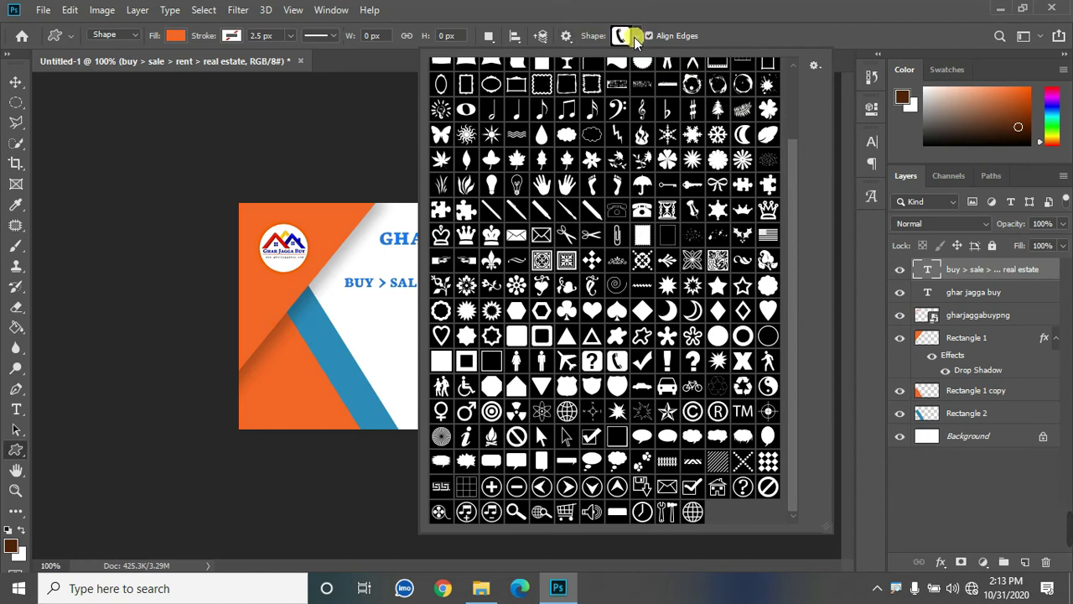
click(814, 65)
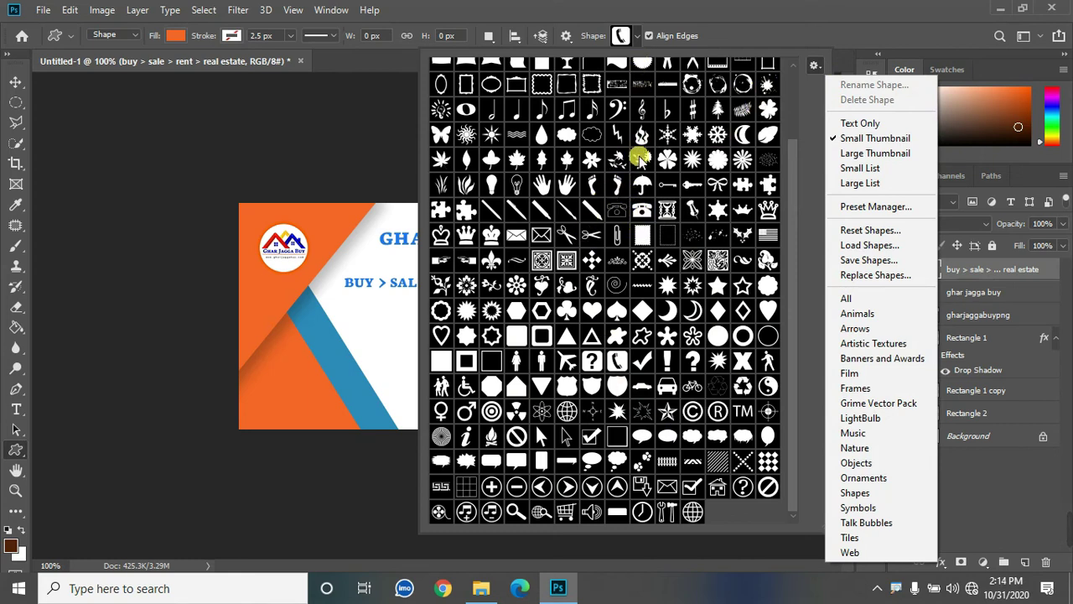
click(814, 67)
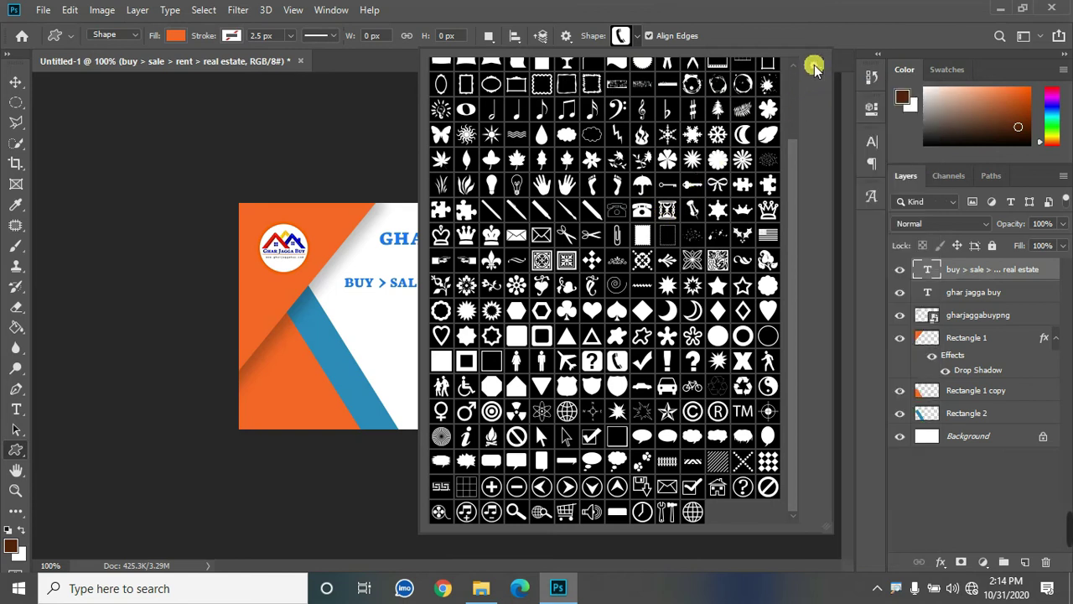
click(635, 36)
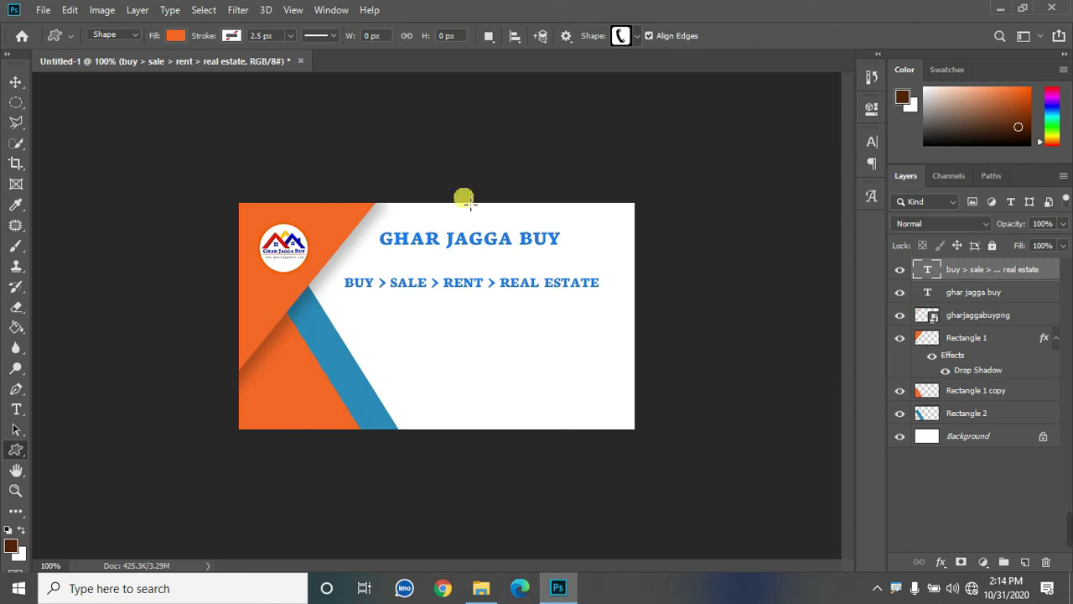
click(637, 38)
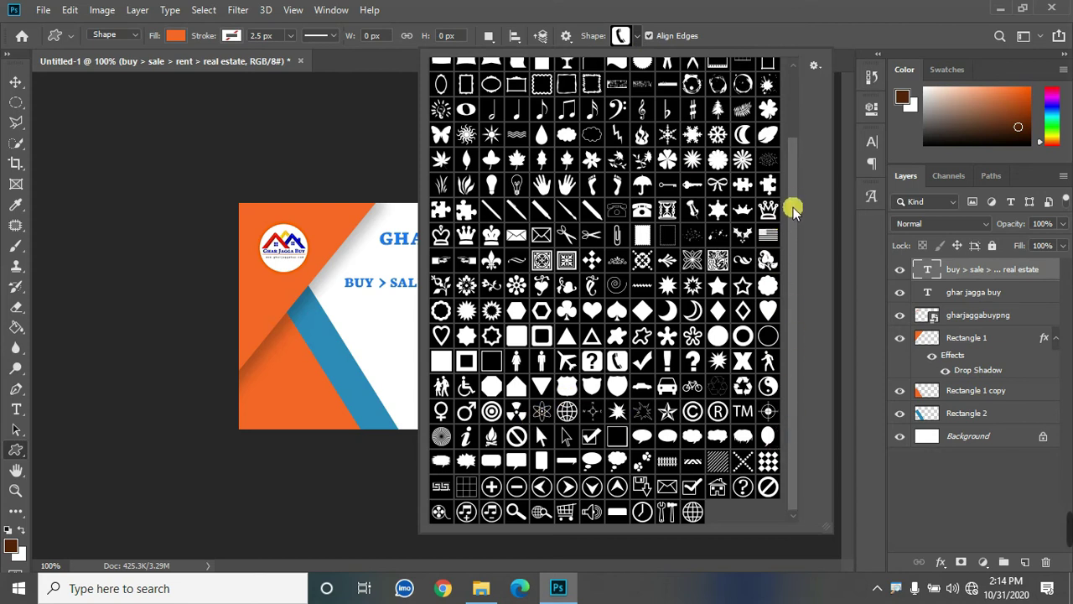
drag(792, 211, 797, 264)
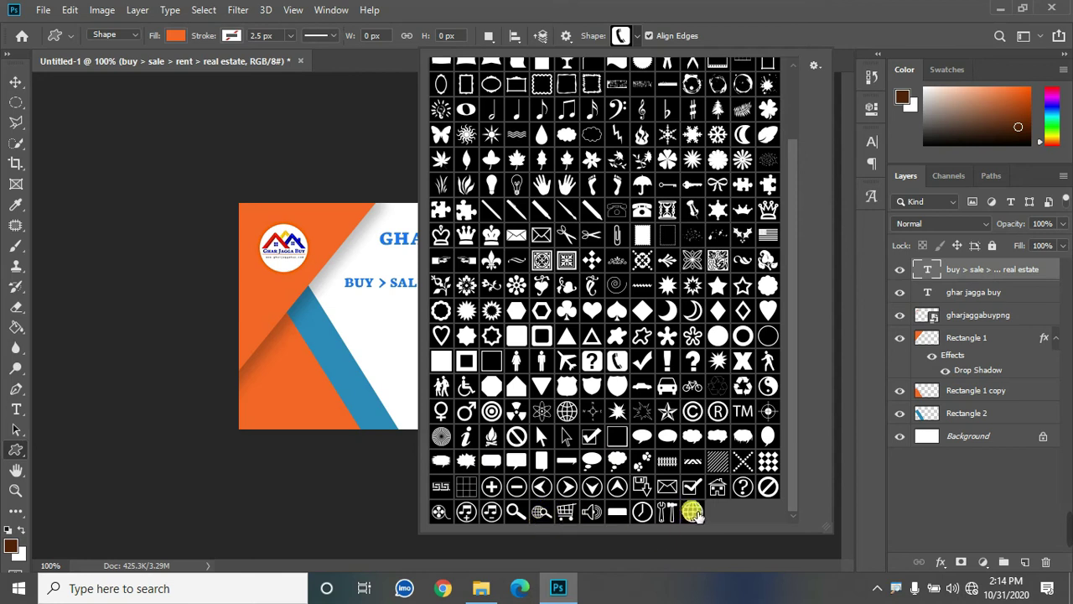
click(694, 513)
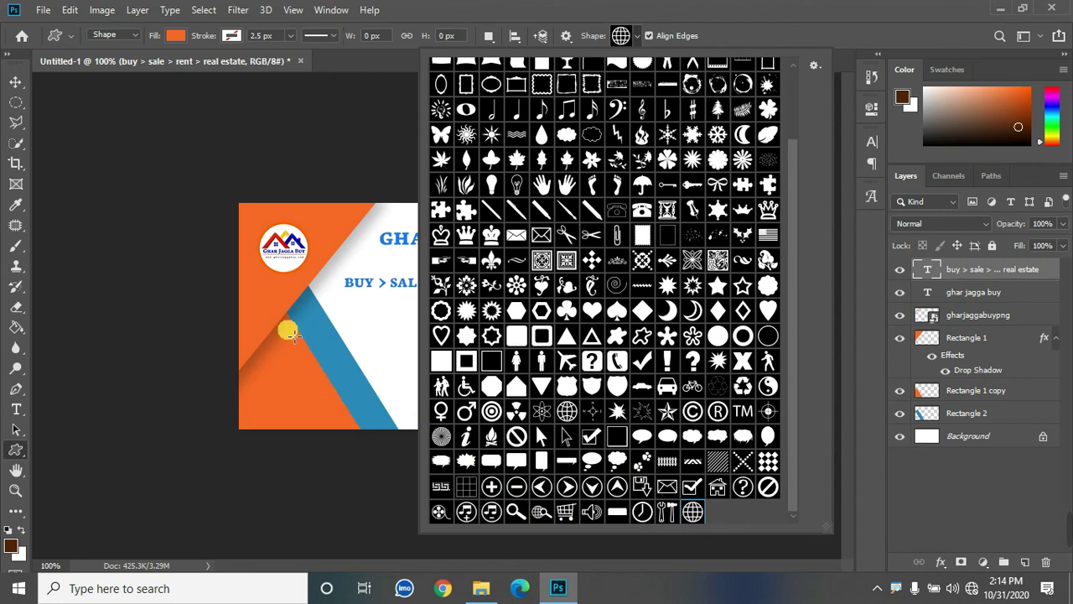
- Dismiss the custom shape size prompt and set the shape fill to white
click(309, 323)
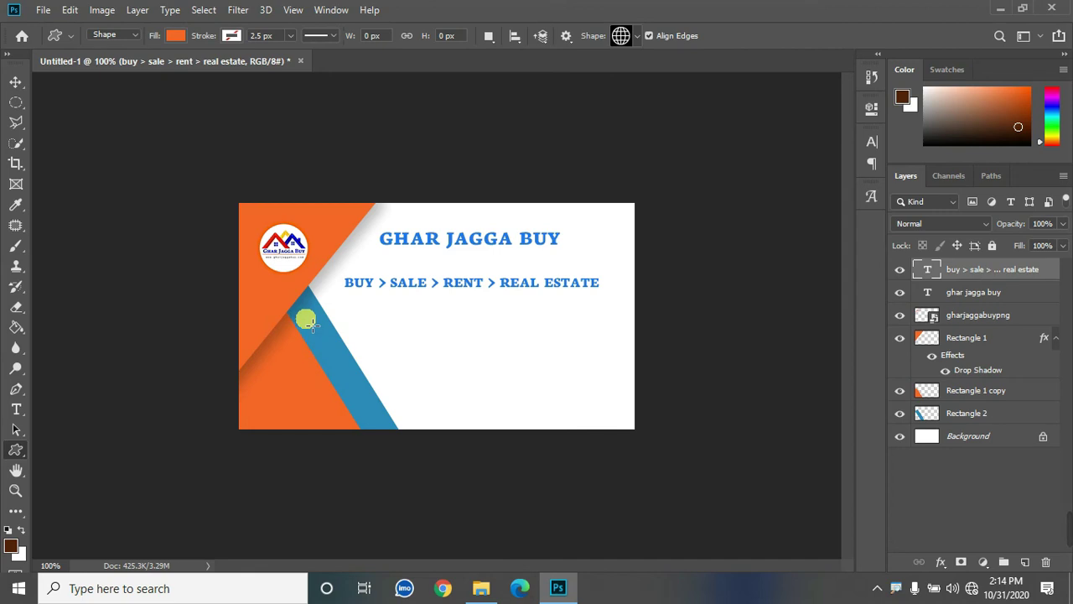
click(309, 324)
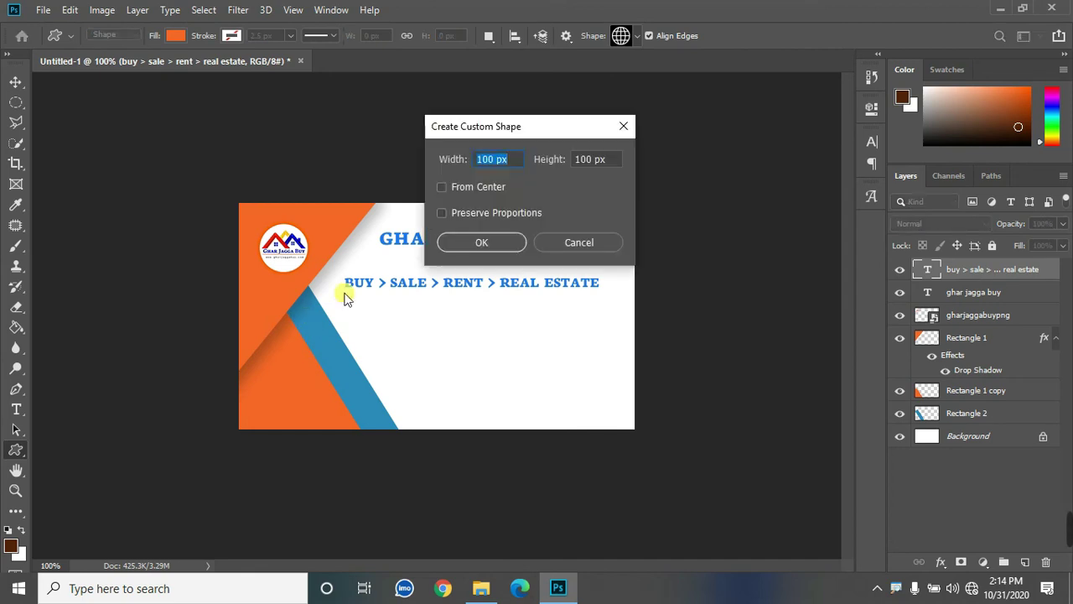
click(579, 243)
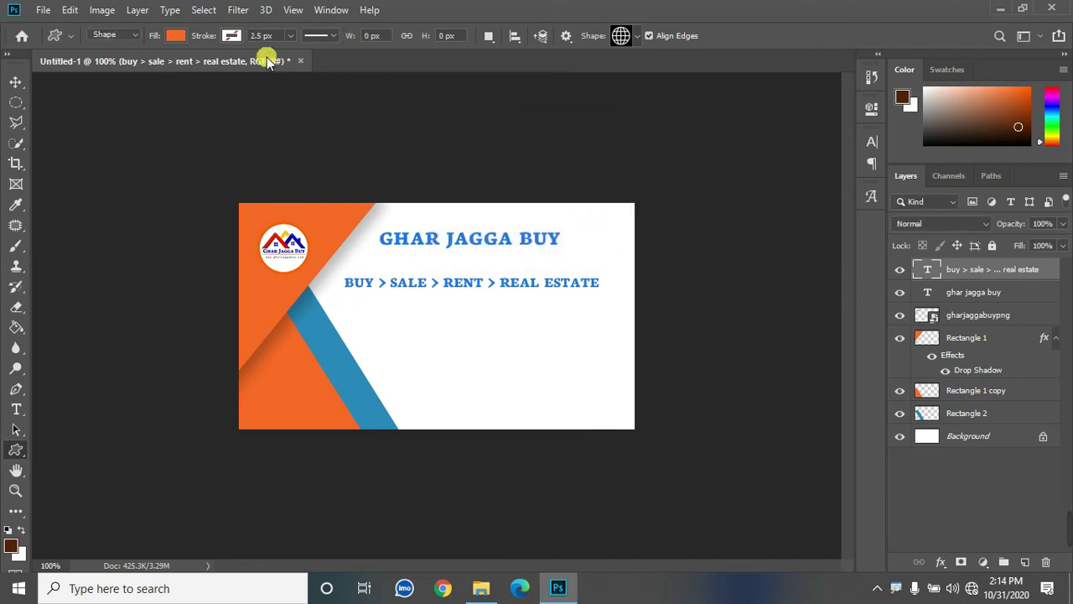
click(175, 35)
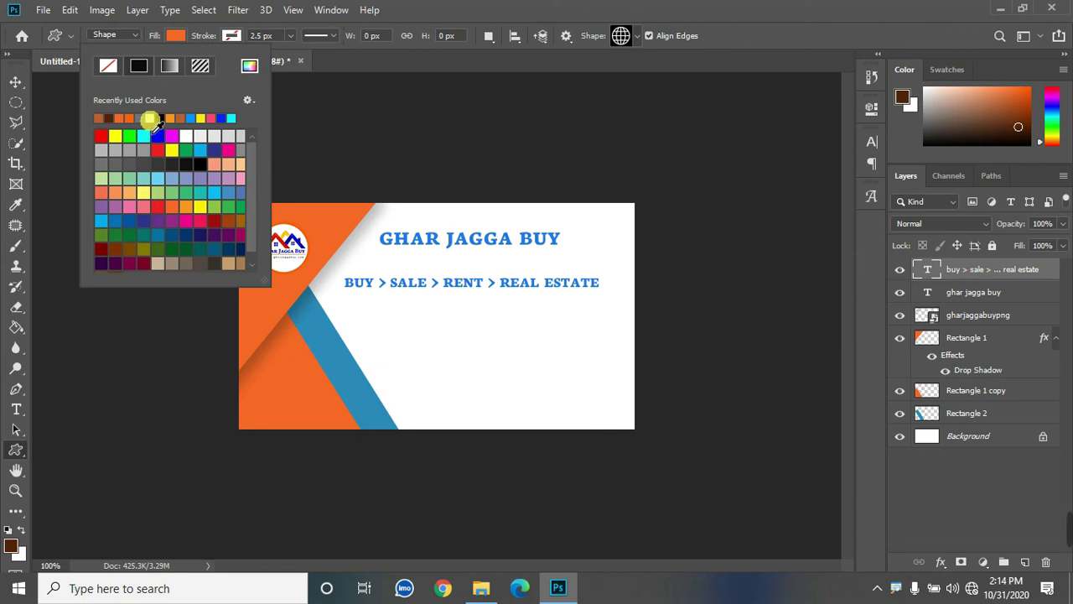
click(150, 118)
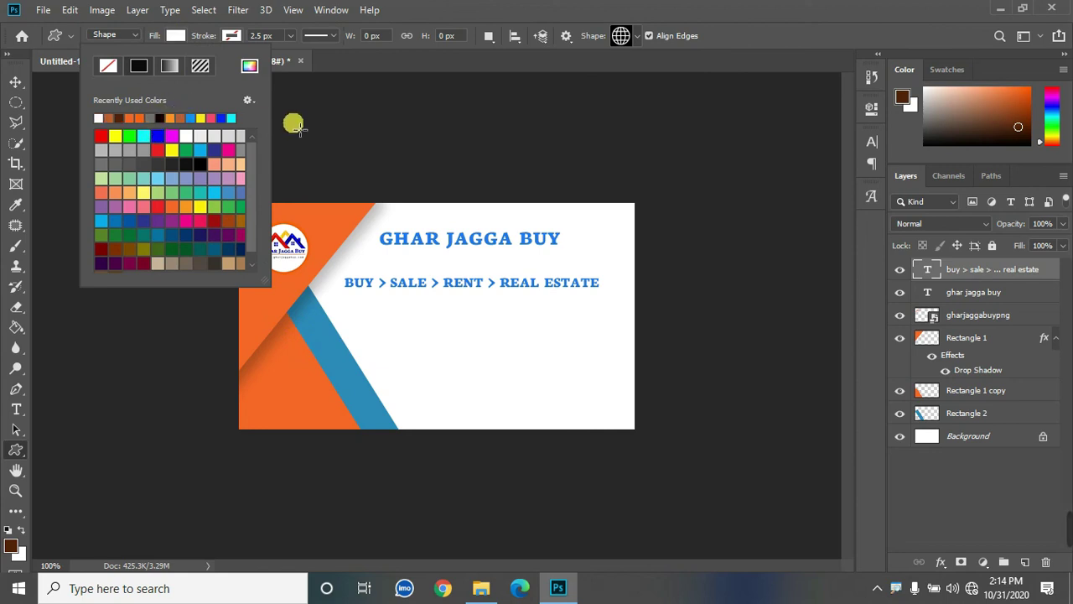
click(303, 309)
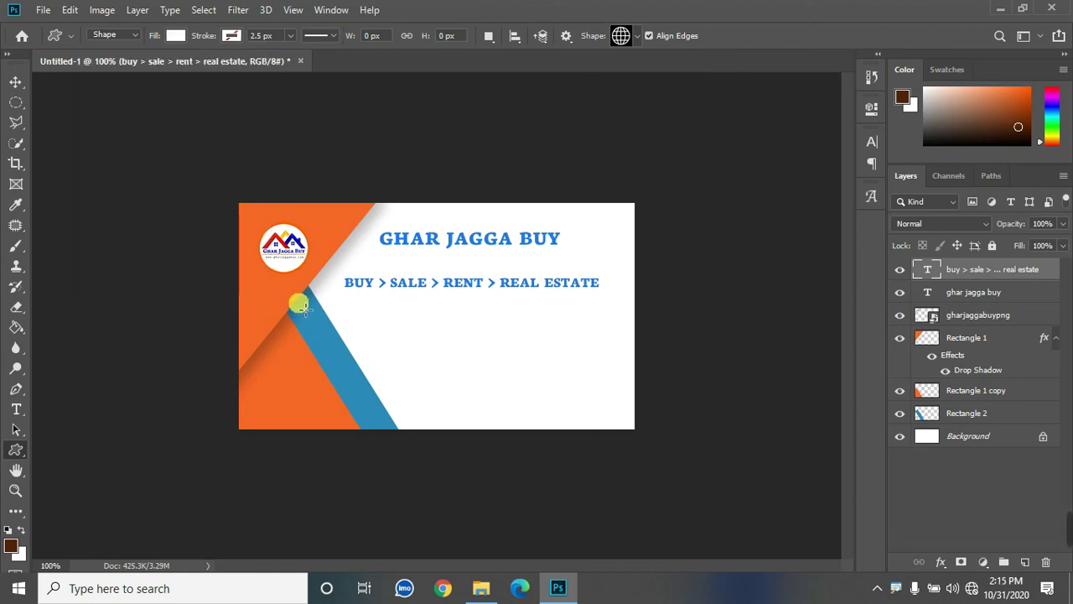
- Draw a small white globe on the blue stripe below the tagline's left end
drag(306, 312, 328, 332)
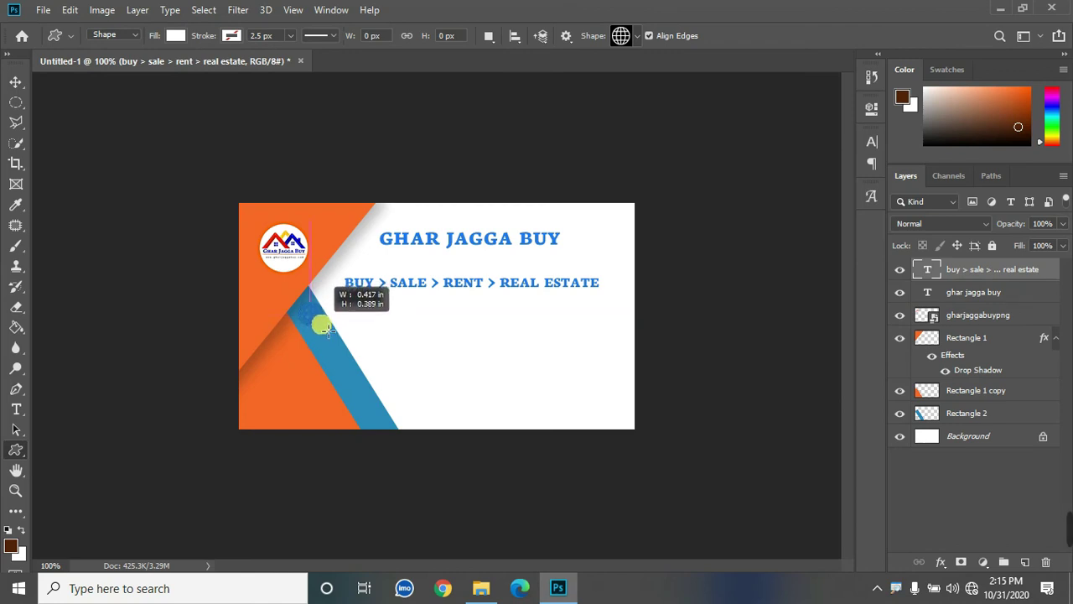
drag(328, 332, 324, 329)
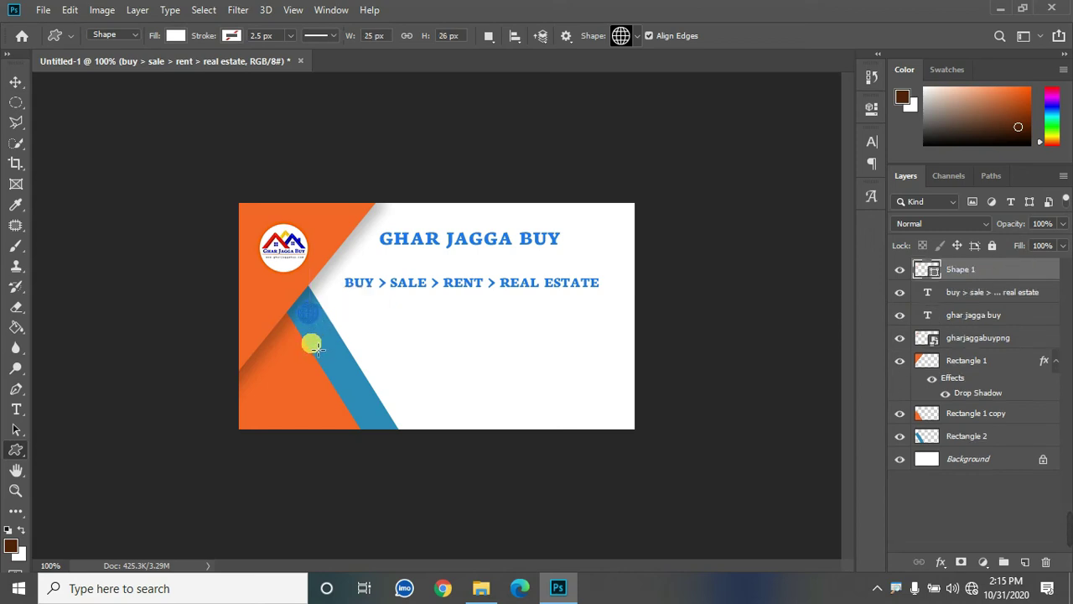
click(16, 82)
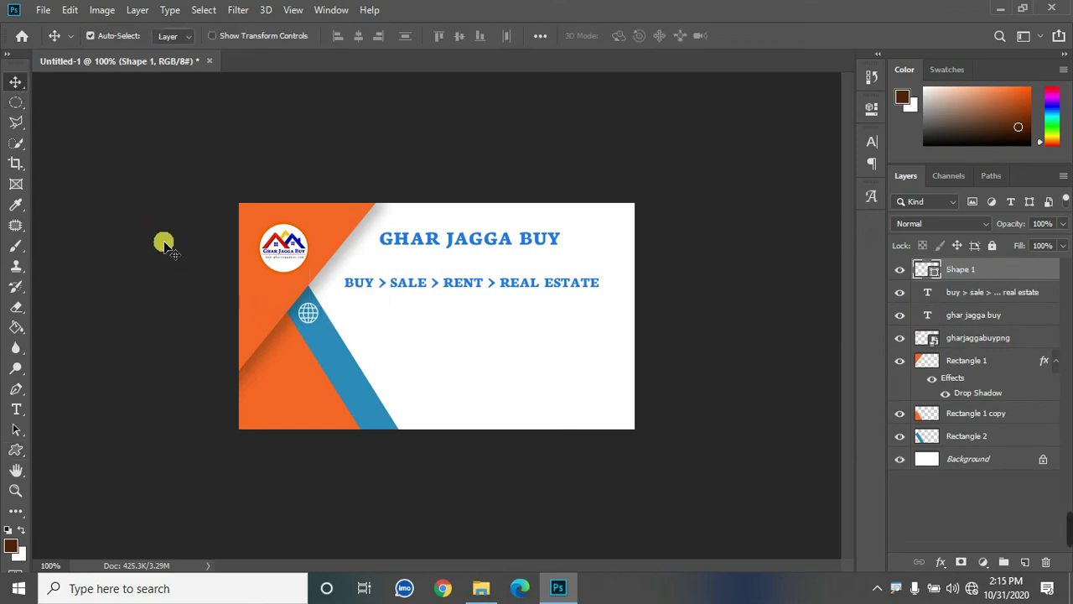
drag(310, 316, 317, 322)
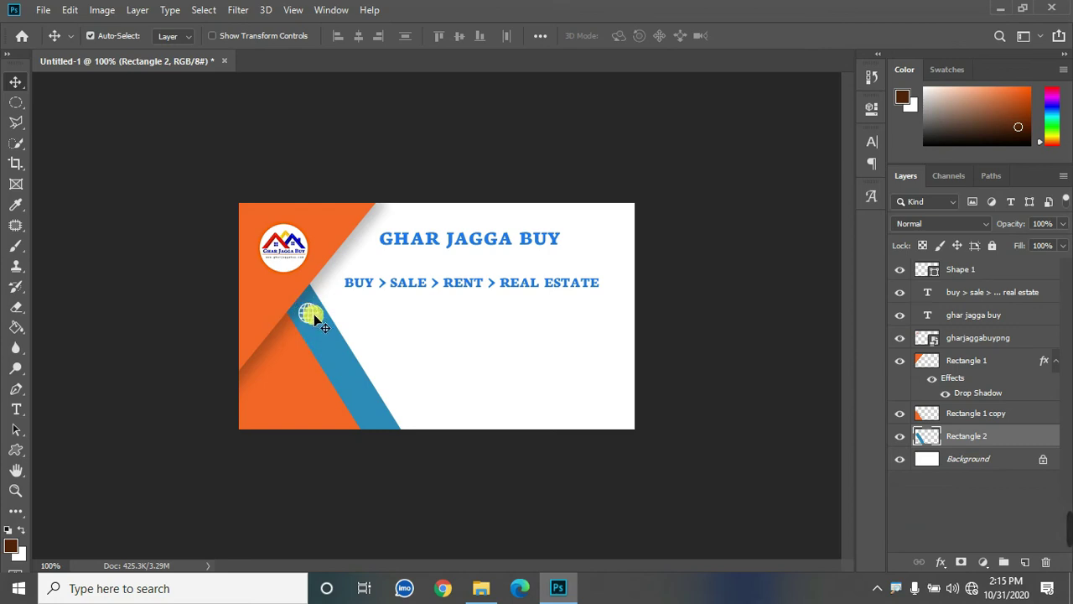
- Lock the blue stripe layer, then undo an accidental move of the globe and corner shapes
click(993, 246)
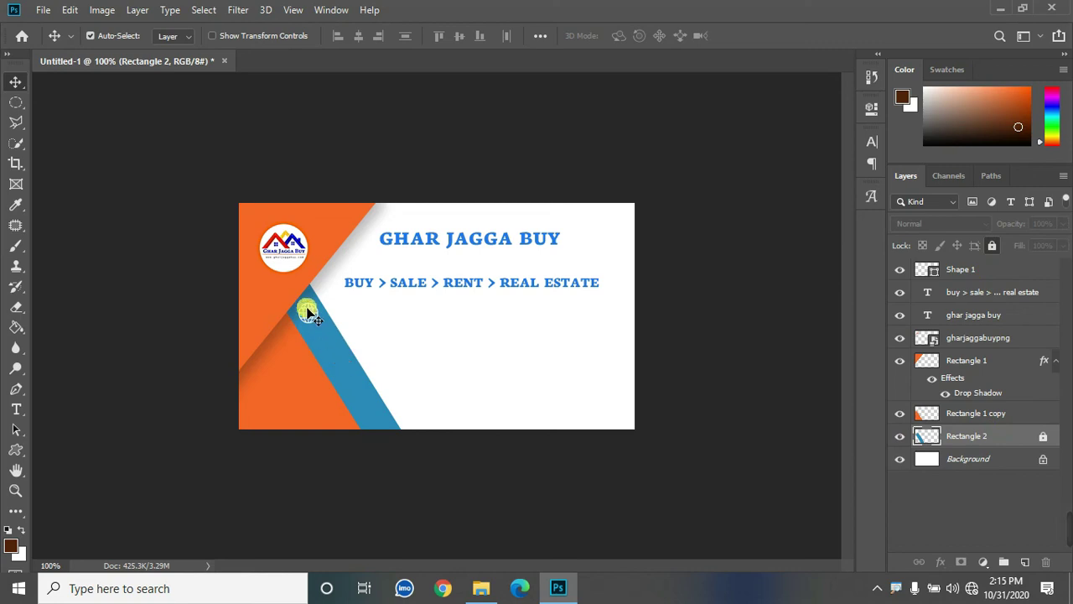
drag(305, 307, 315, 322)
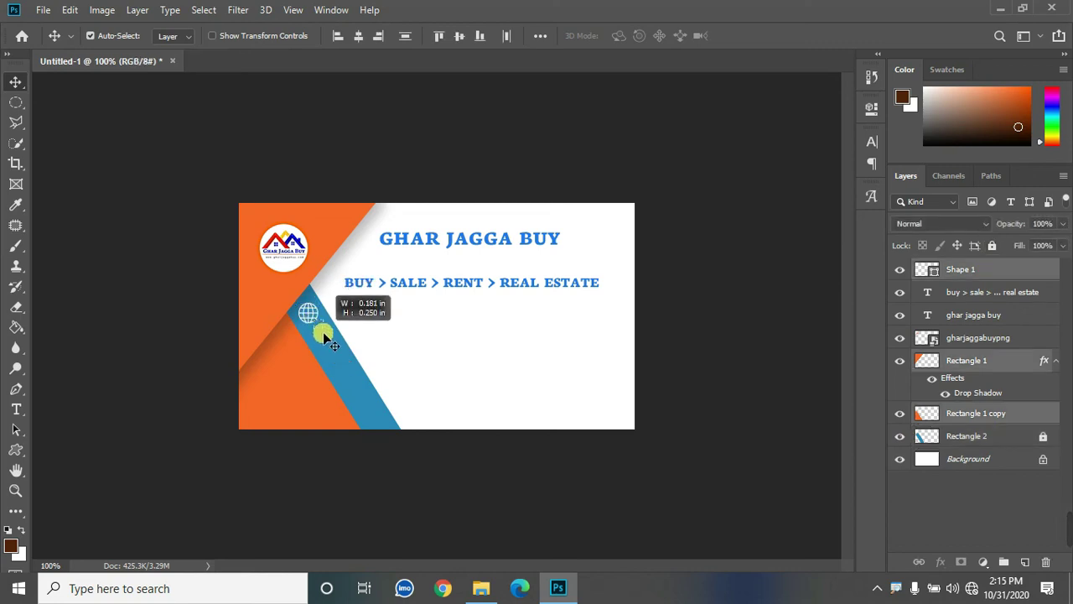
drag(307, 307, 311, 329)
key(ctrl)
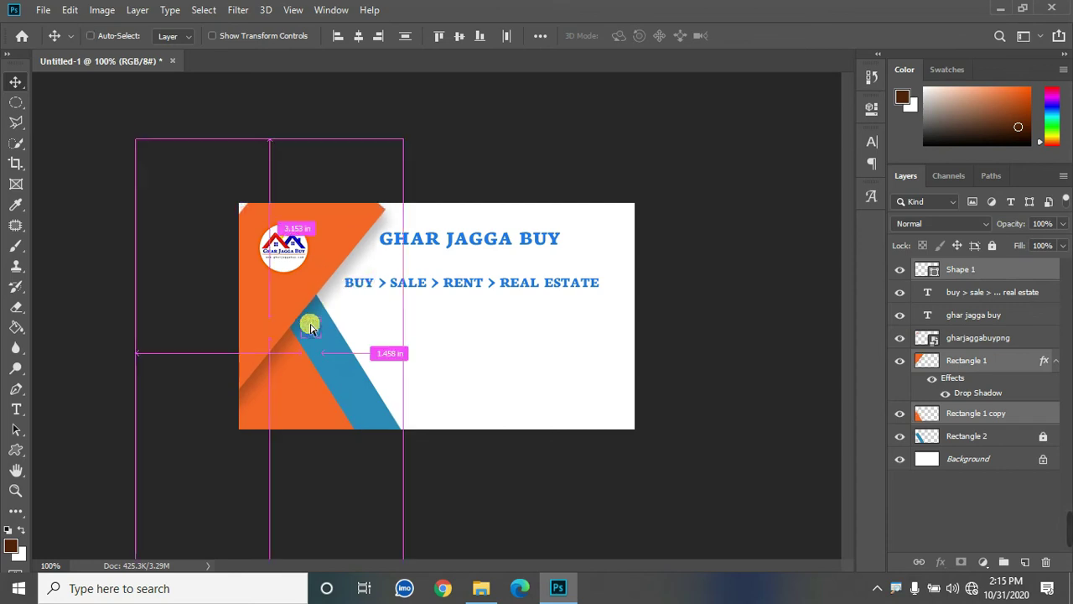
key(ctrl+z)
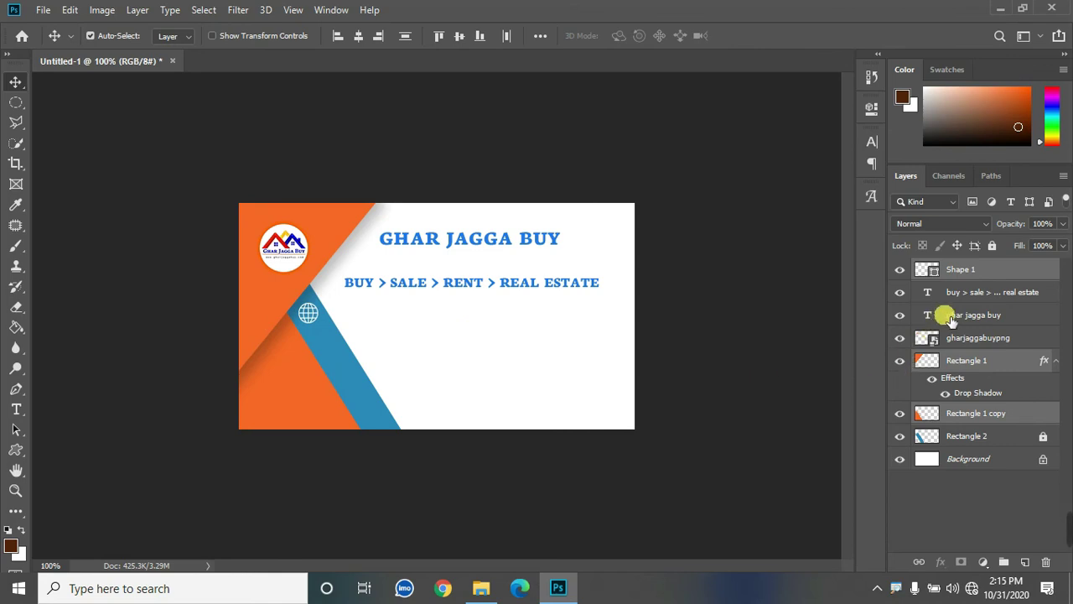
click(919, 497)
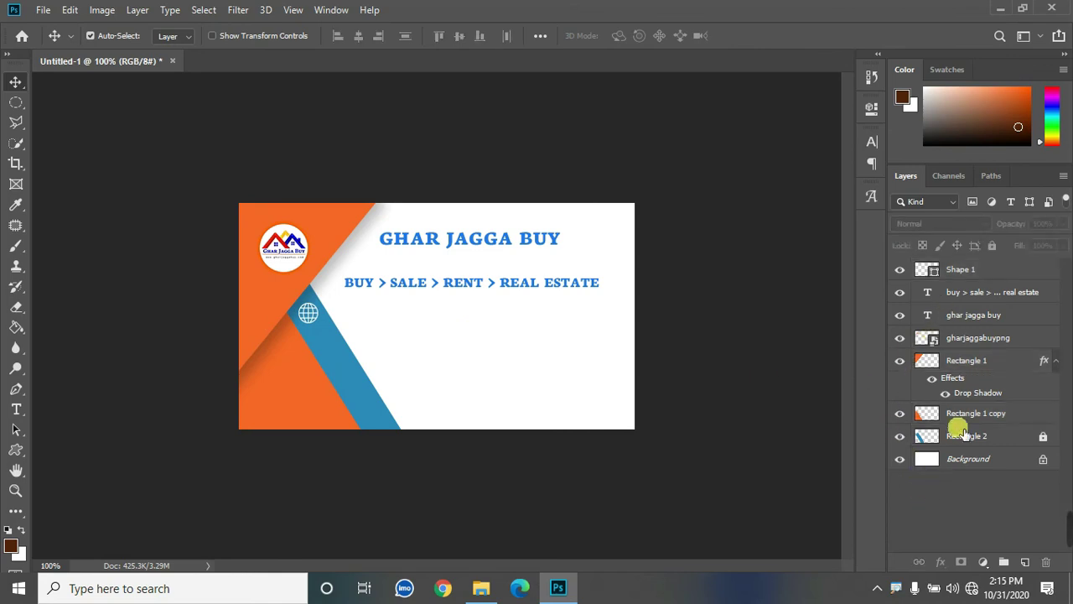
- Rasterize the Shape 1 globe layer and nudge the globe lower on the stripe
click(954, 272)
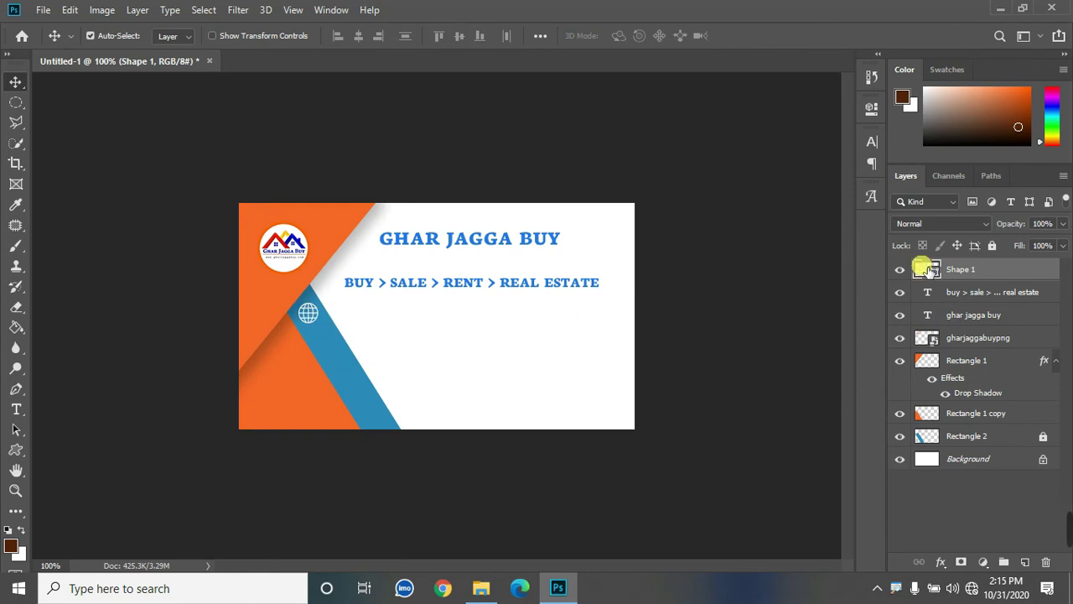
right_click(948, 266)
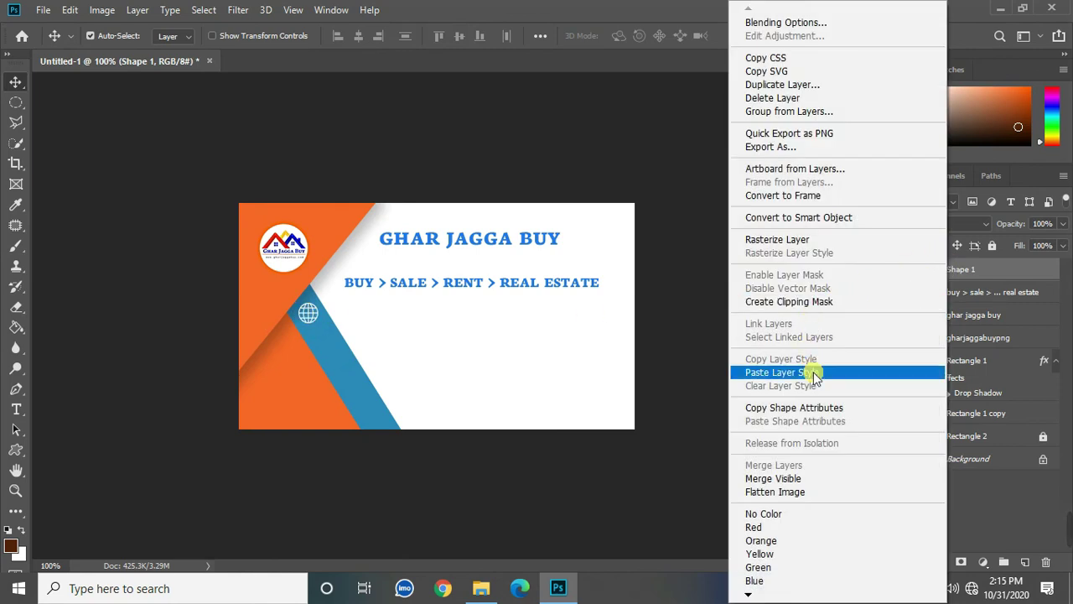
click(811, 239)
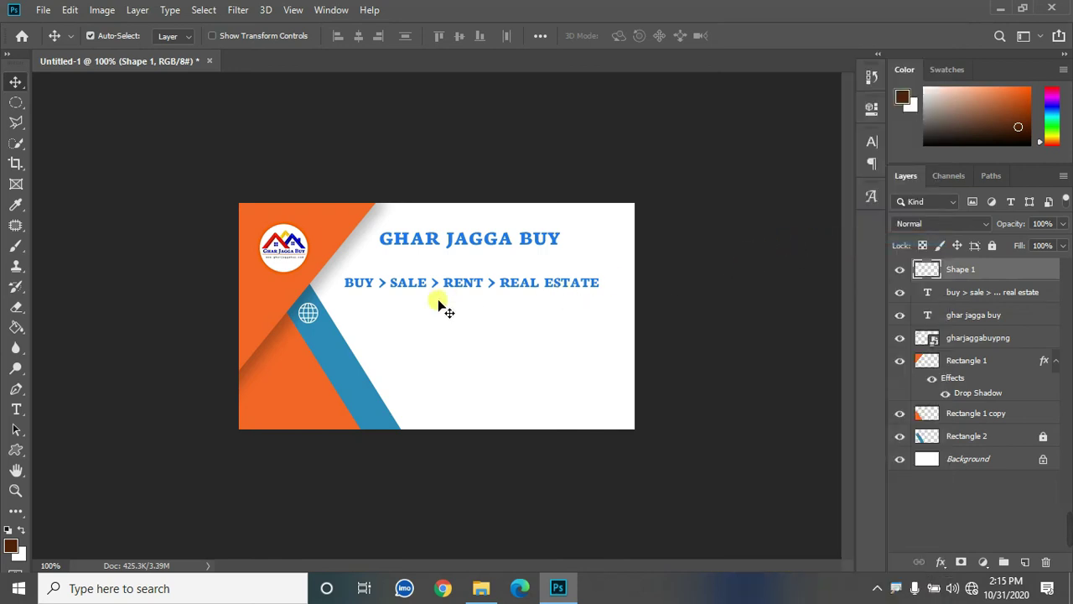
drag(309, 314, 318, 327)
- Draw a small white envelope custom shape on the stripe just below the globe as Shape 2
click(19, 454)
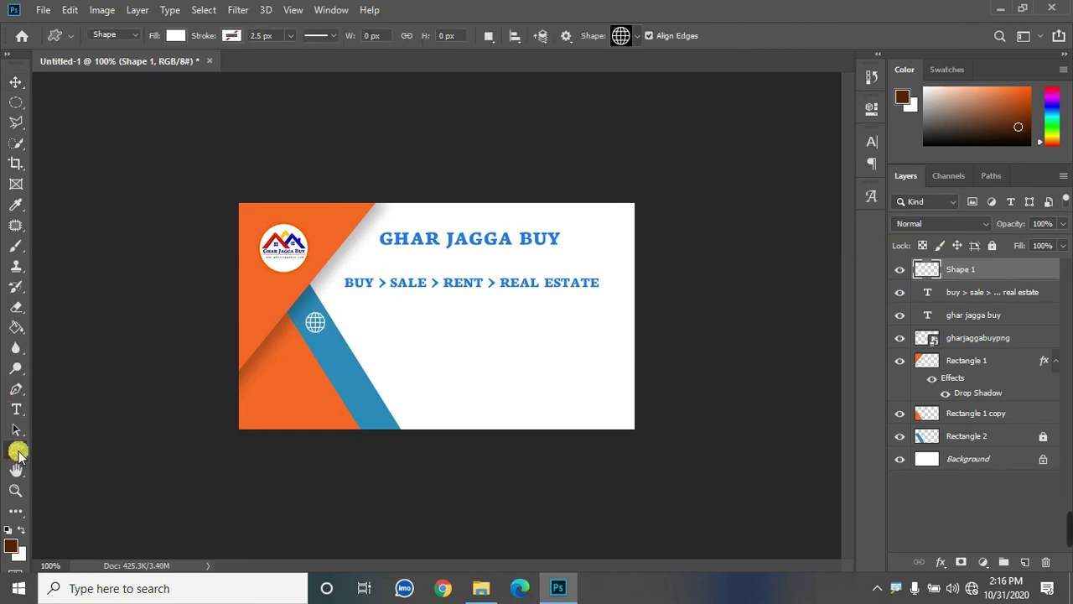
click(638, 36)
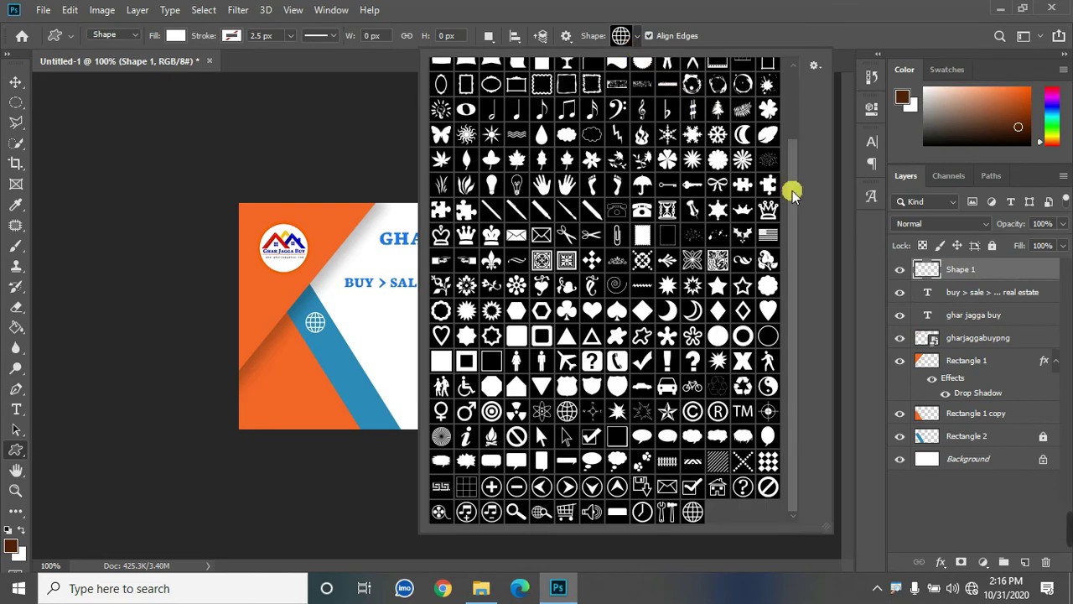
drag(793, 192, 783, 58)
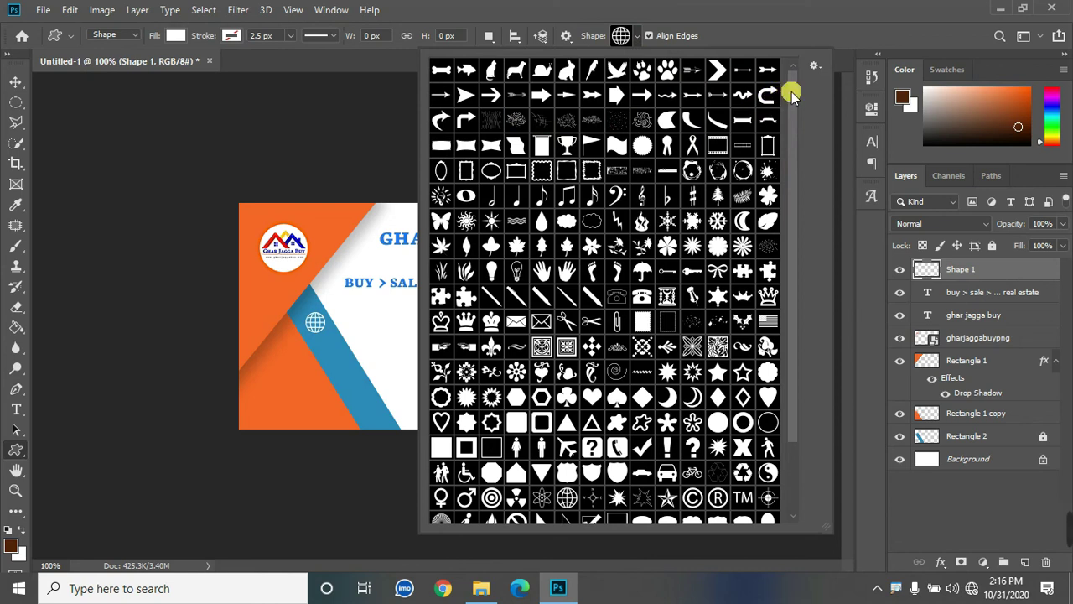
drag(793, 98, 808, 242)
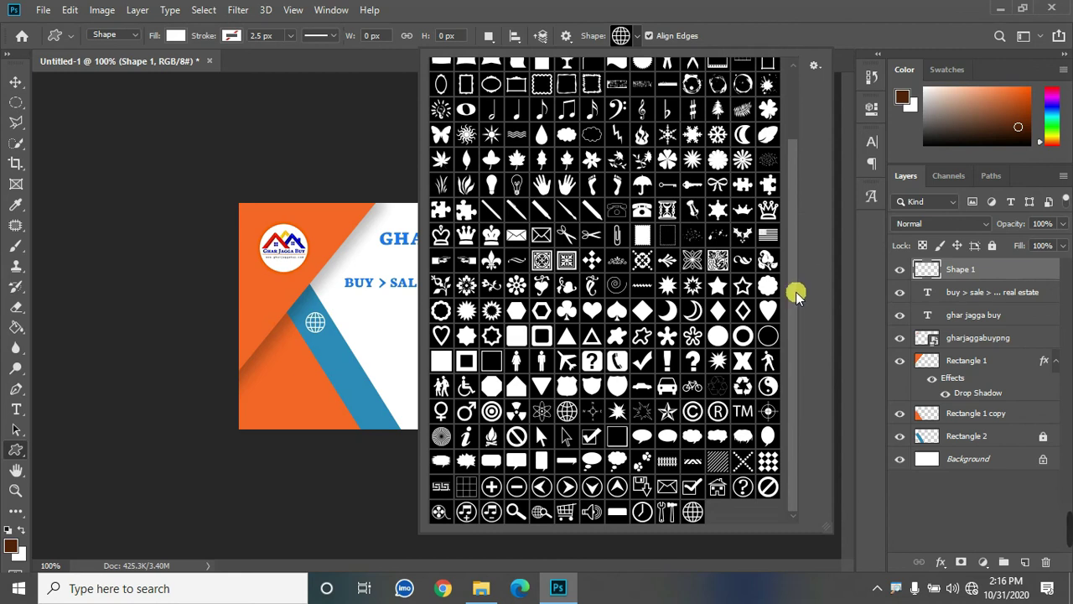
click(667, 488)
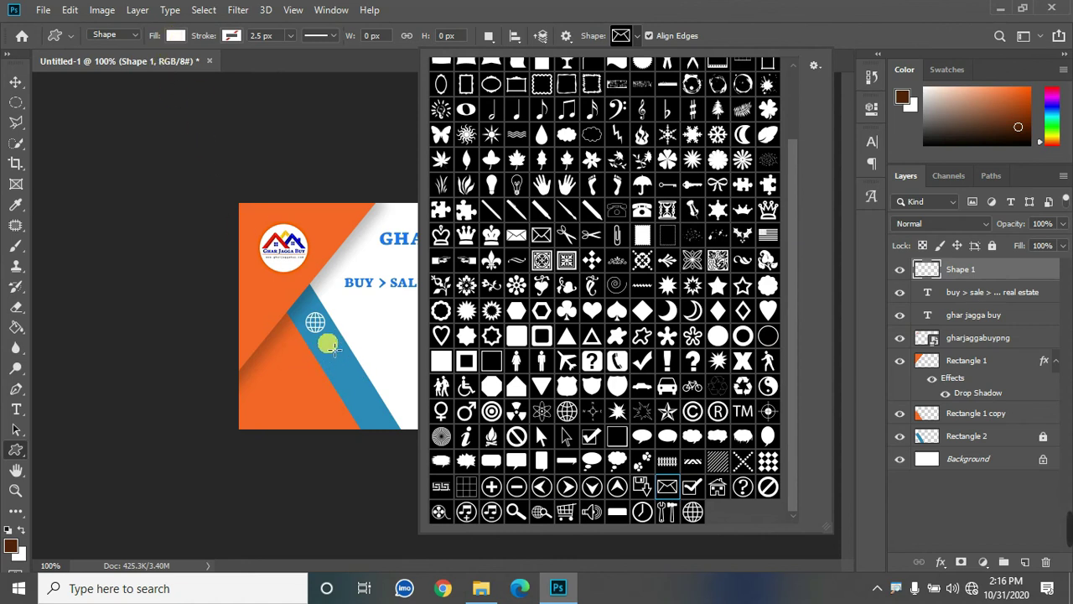
drag(326, 355, 350, 370)
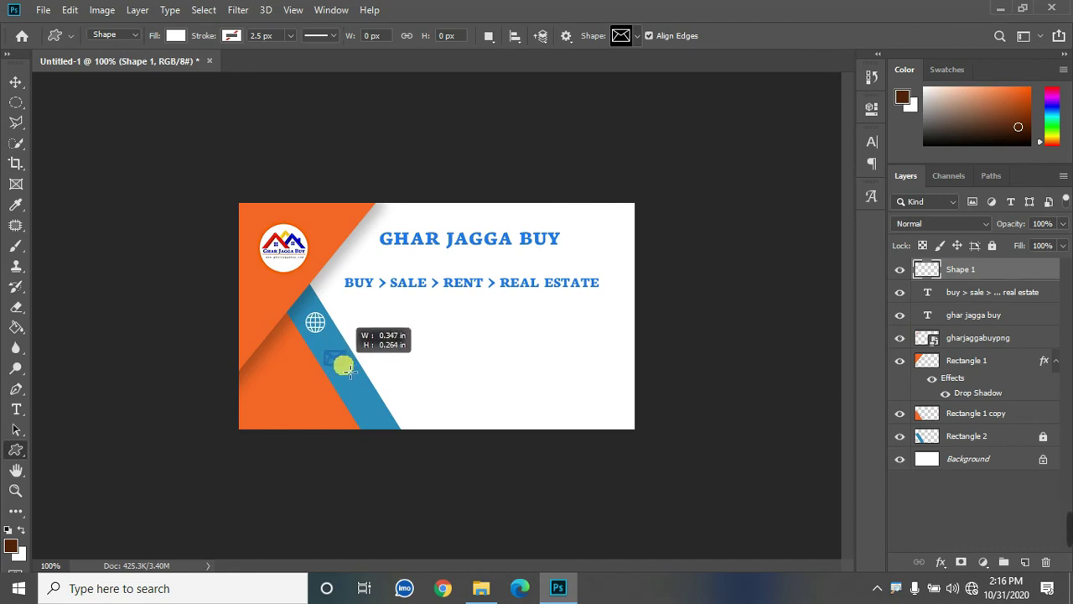
drag(349, 370, 349, 369)
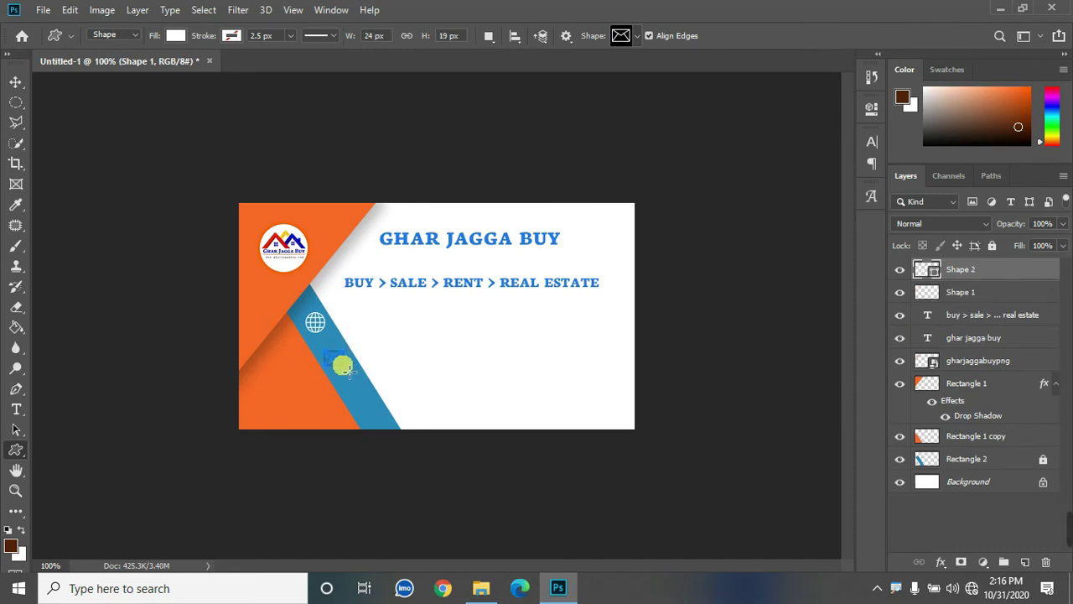
click(15, 82)
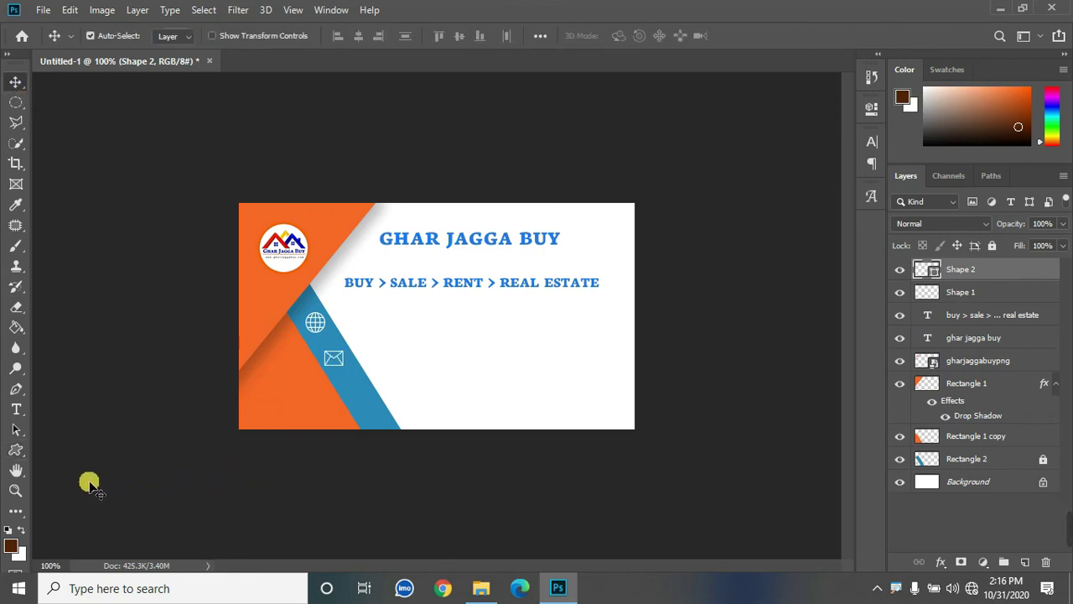
- Draw a white Phone 2 custom shape on the stripe below the envelope as Shape 3
click(17, 449)
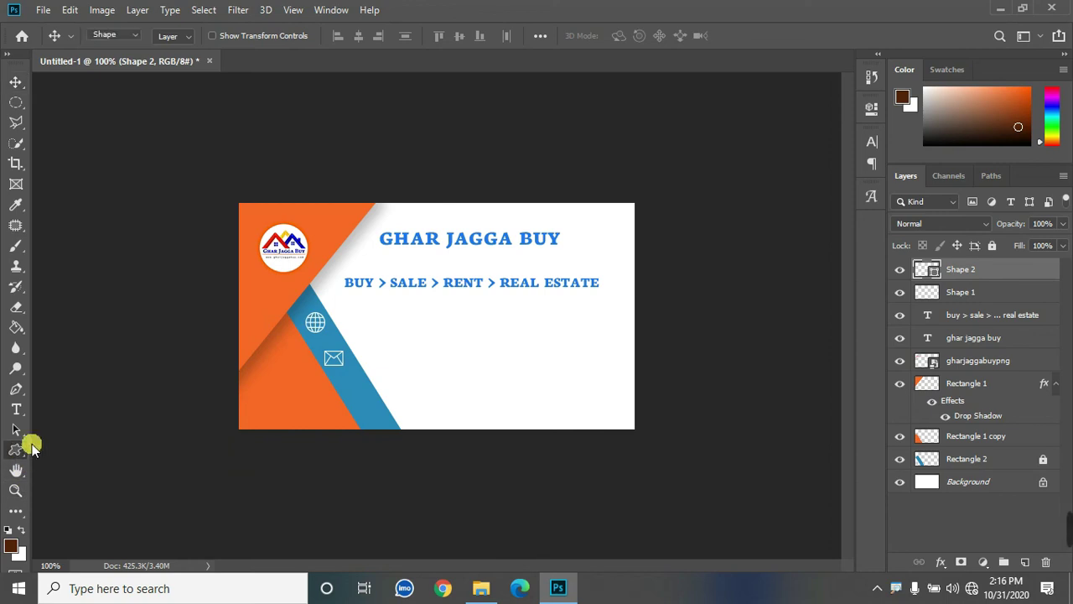
click(635, 35)
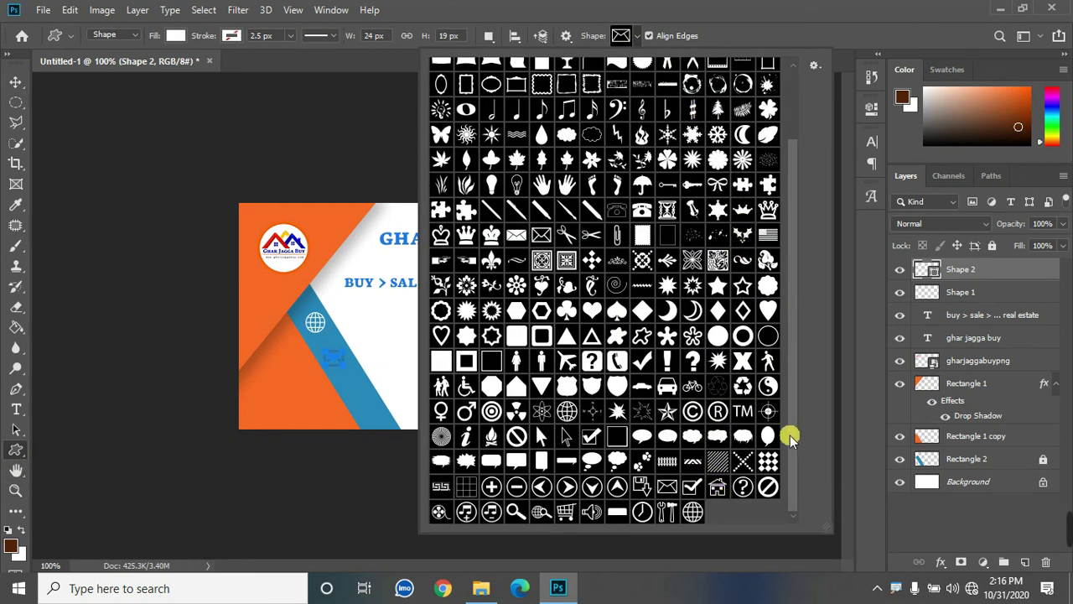
drag(791, 436, 793, 394)
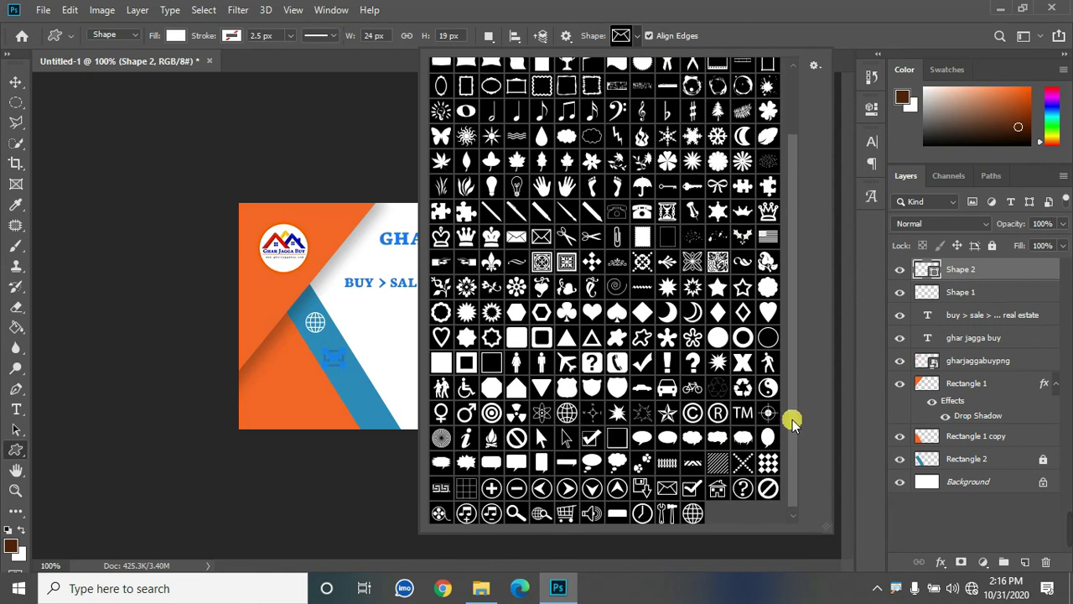
scroll(791, 391, up, 1)
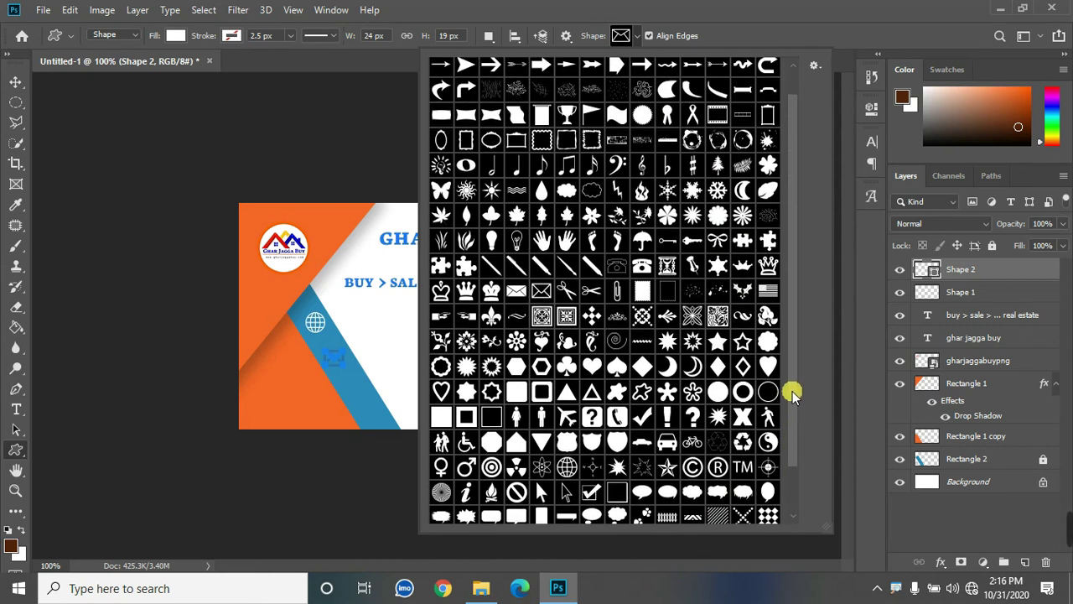
drag(792, 392, 791, 349)
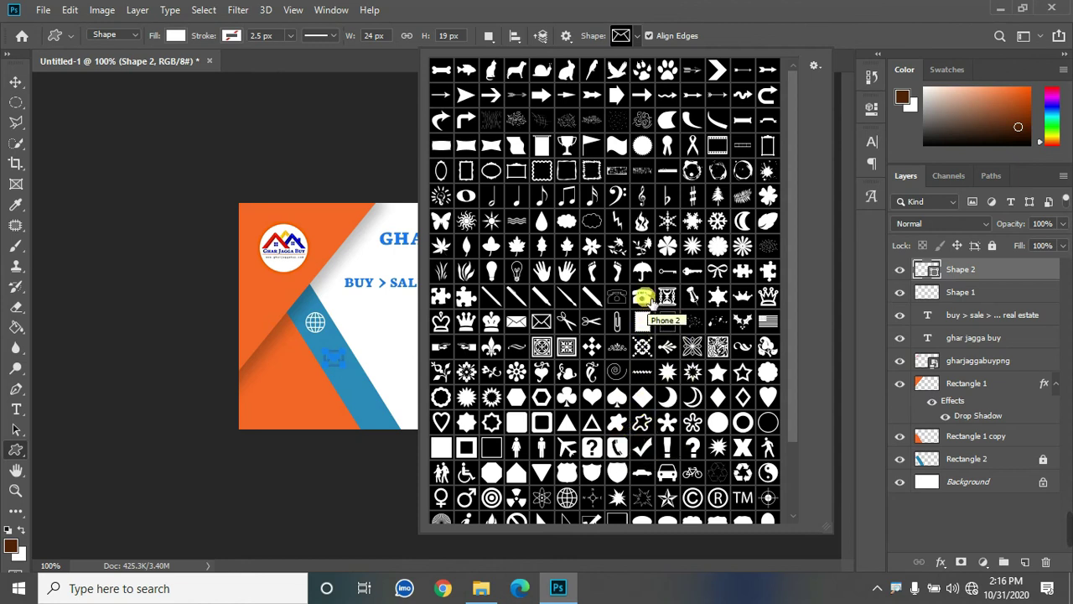
click(643, 297)
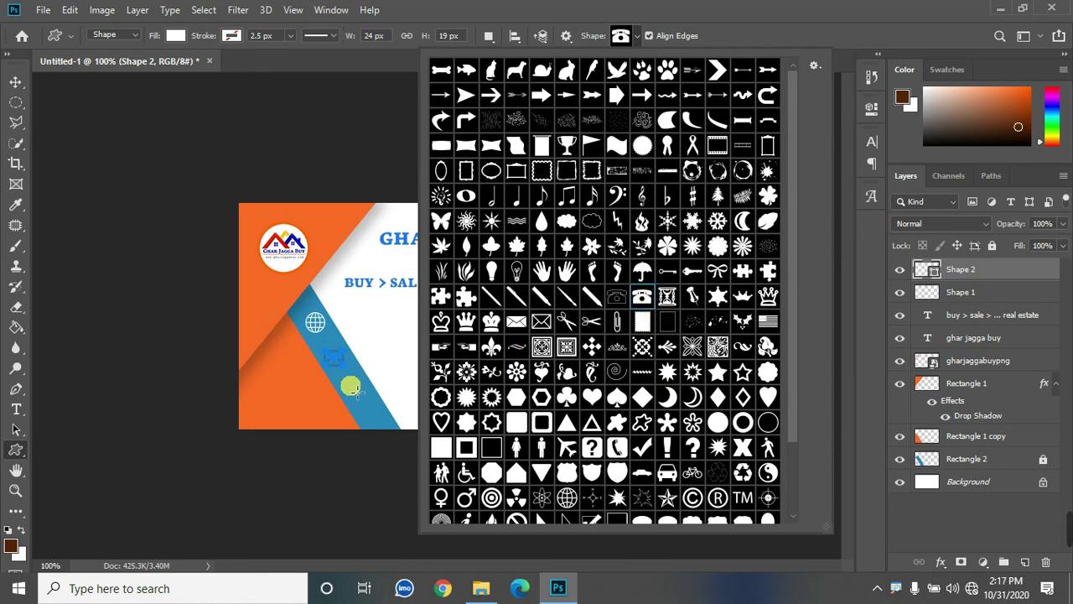
drag(347, 387, 373, 404)
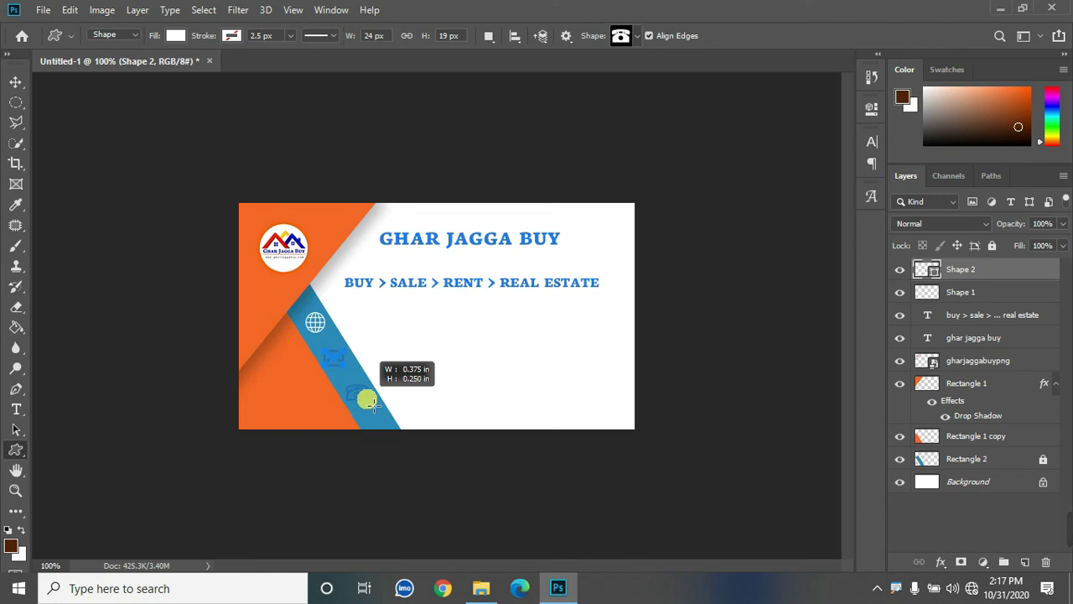
drag(374, 404, 370, 402)
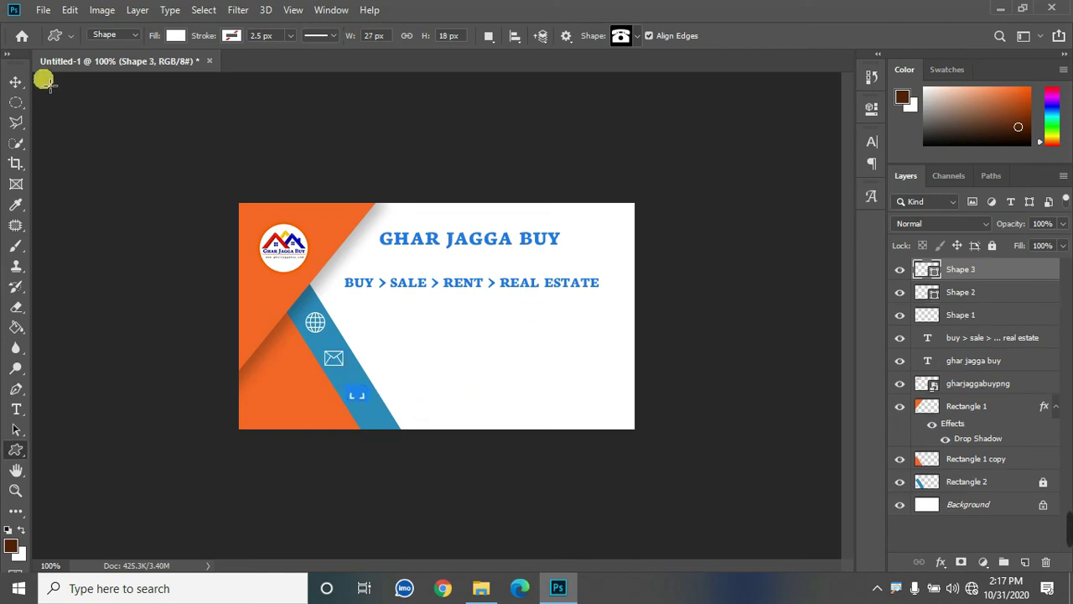
click(16, 82)
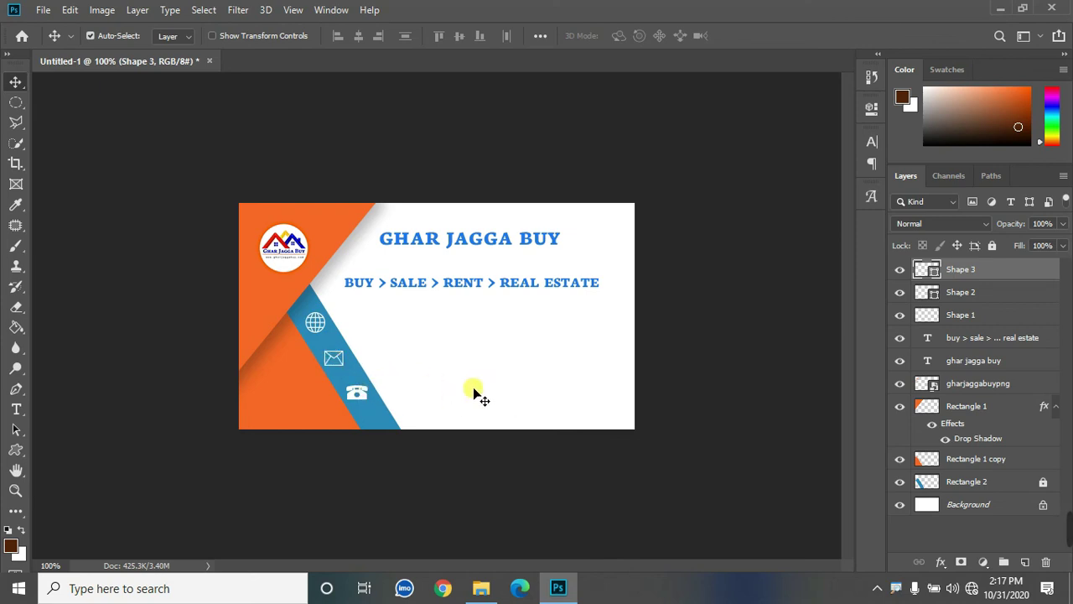
click(18, 409)
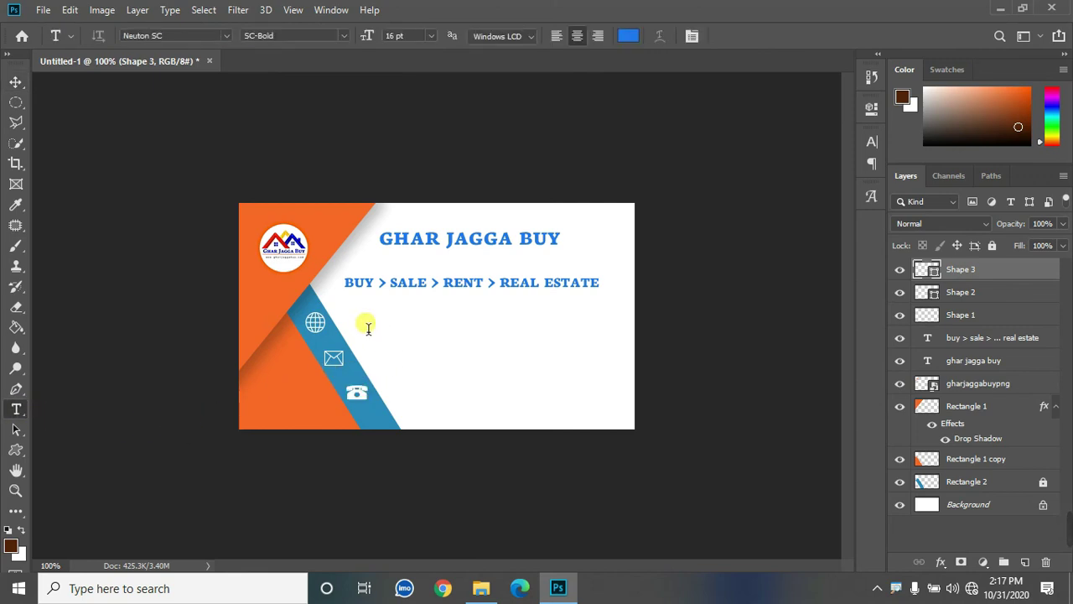
click(367, 327)
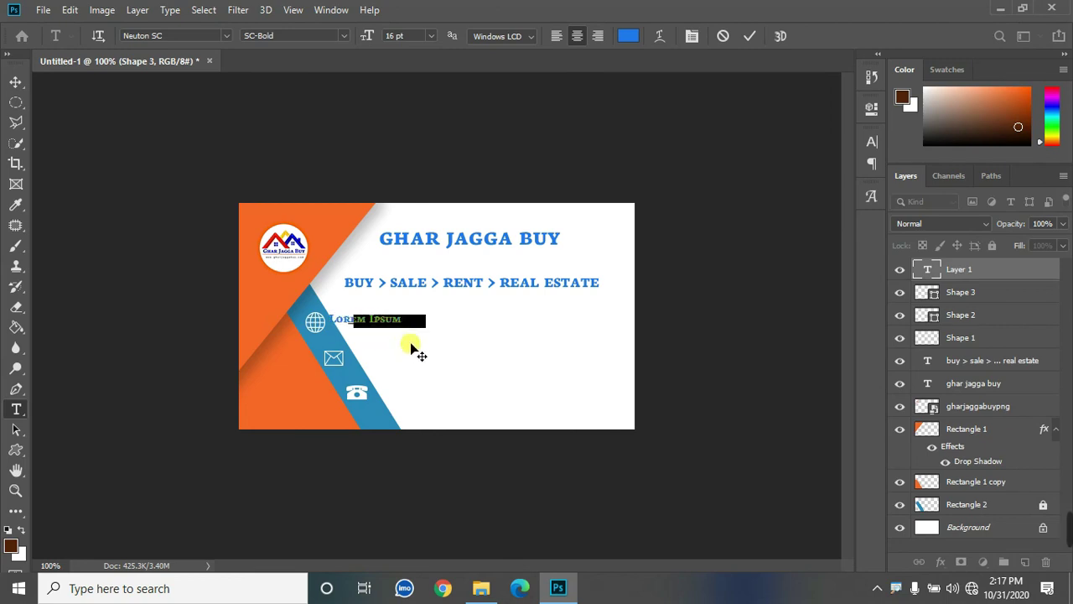
drag(411, 344, 424, 346)
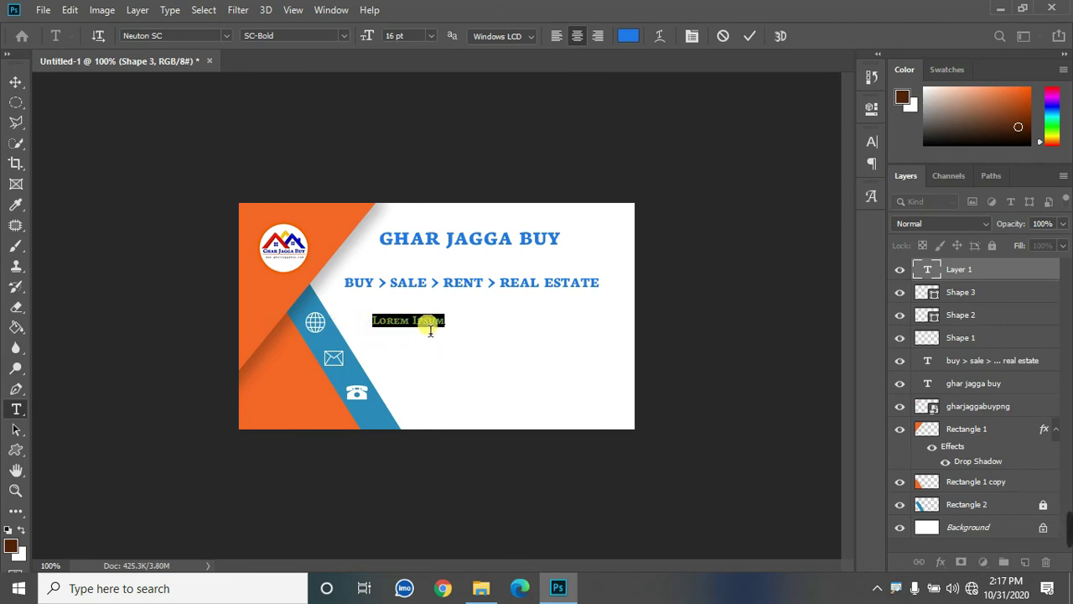
text(www.ghar)
text(jagg)
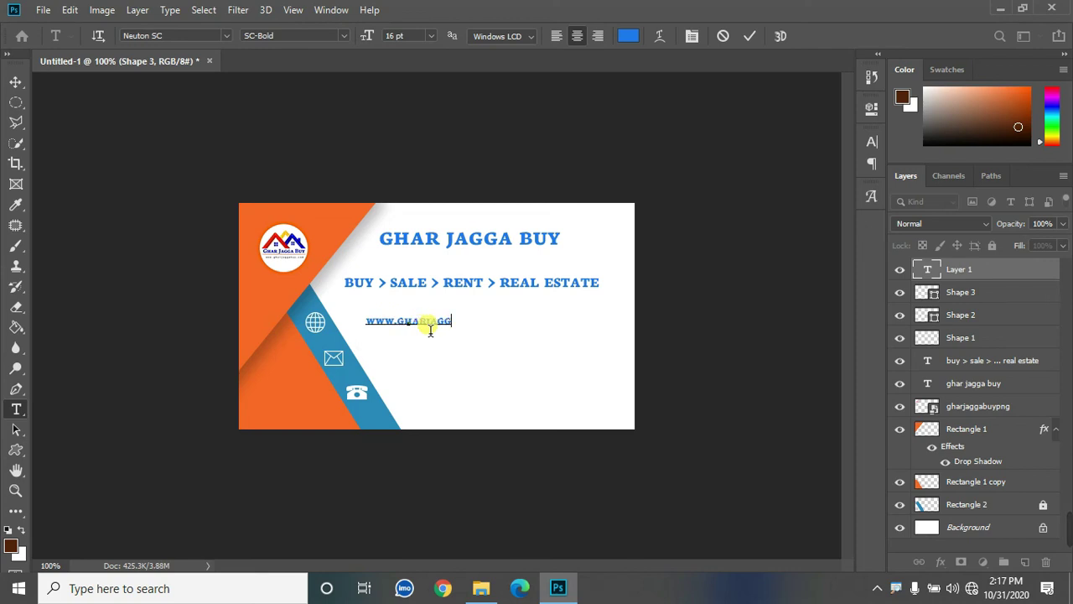
text(abuy.)
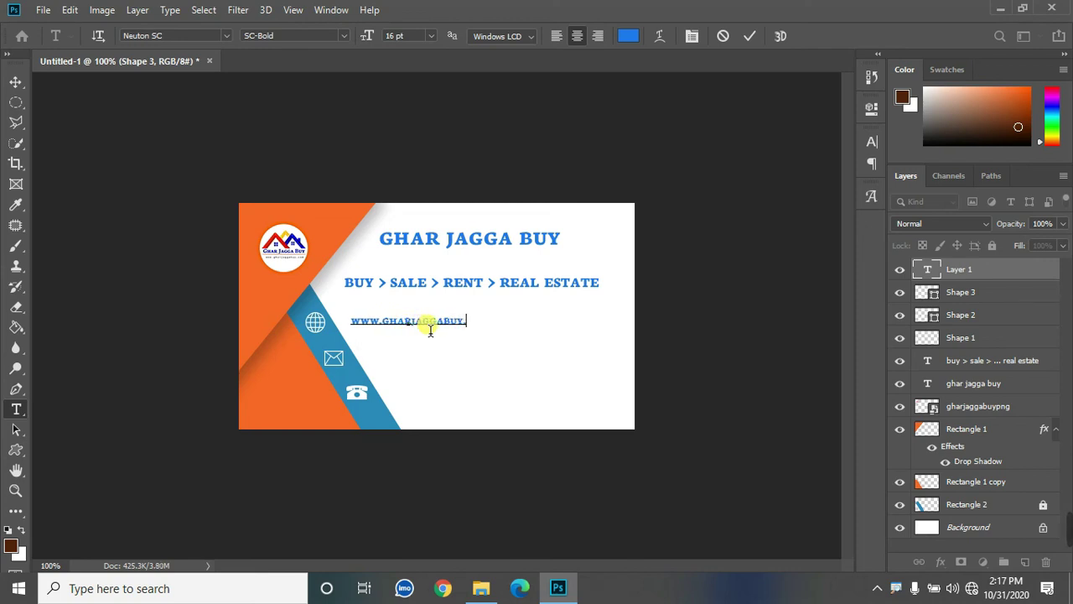
text(com)
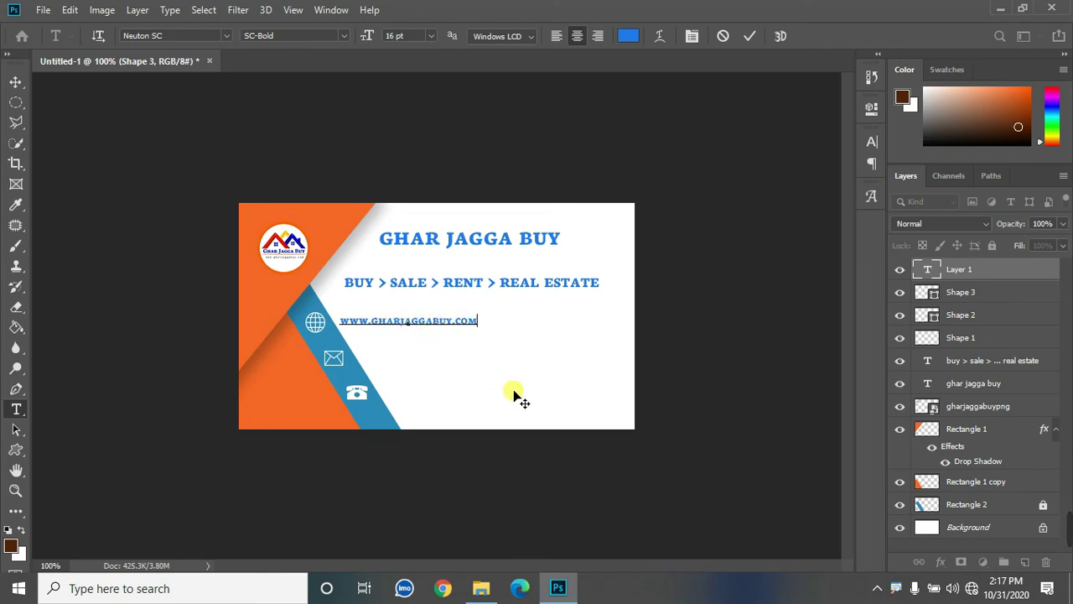
drag(493, 342, 507, 343)
- Replace the placeholder beside the envelope icon with the company info e-mail address, aligned right
click(377, 359)
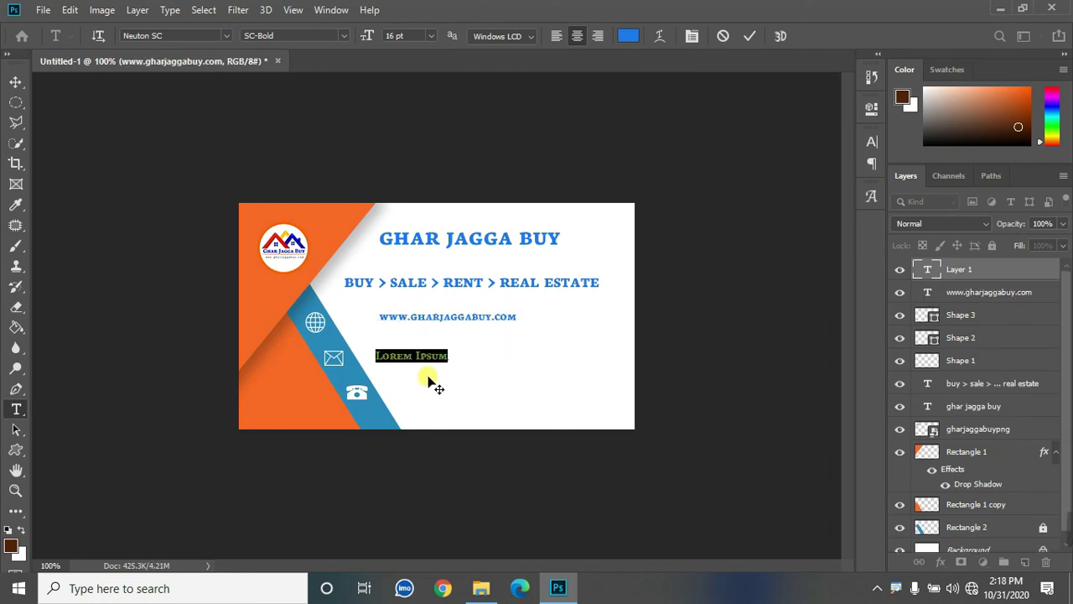
click(409, 356)
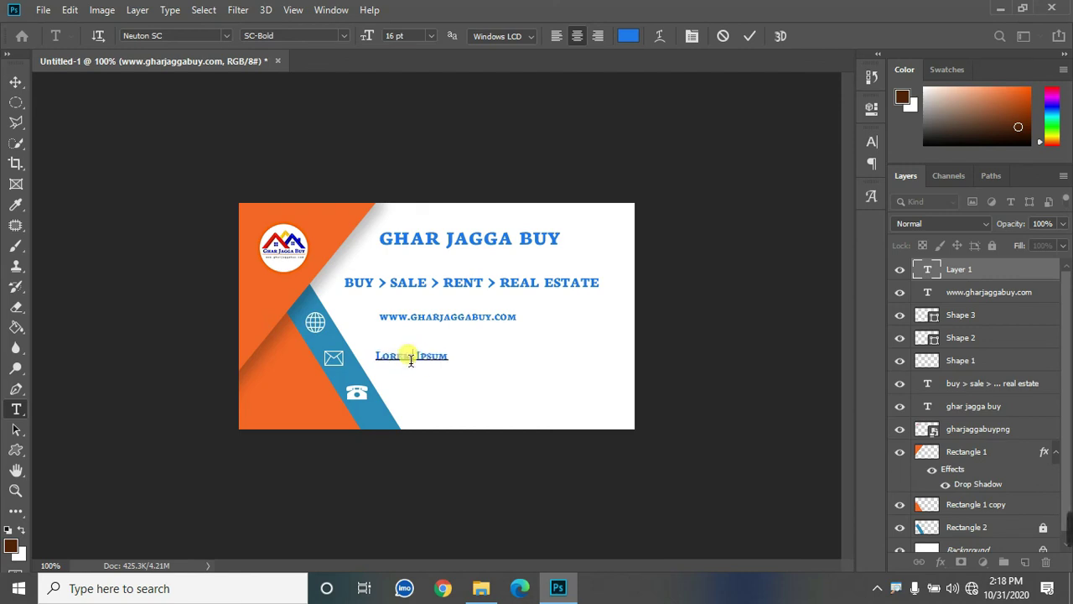
drag(445, 359, 378, 367)
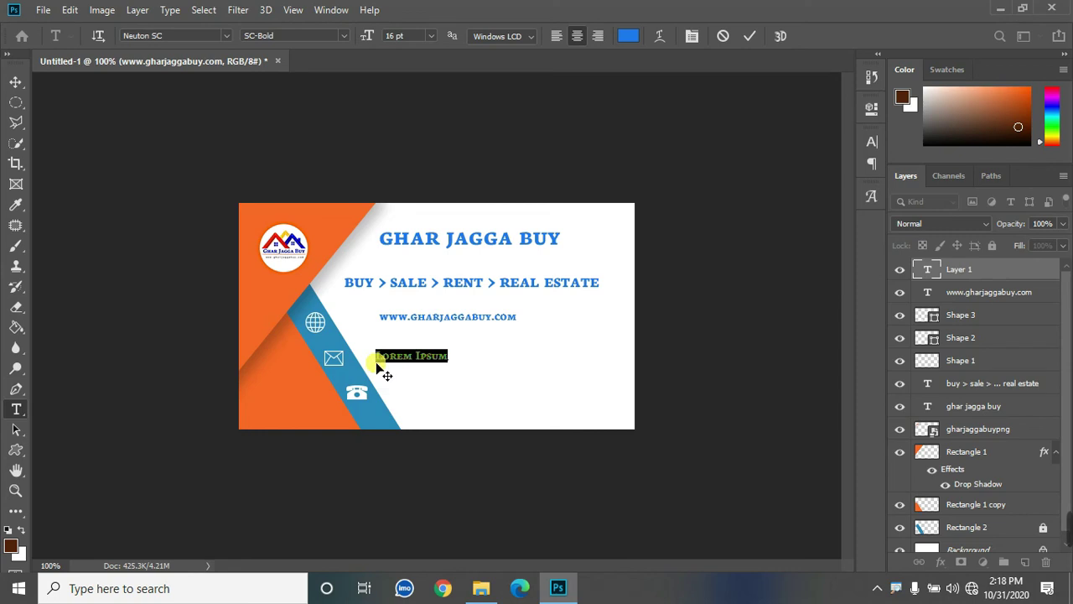
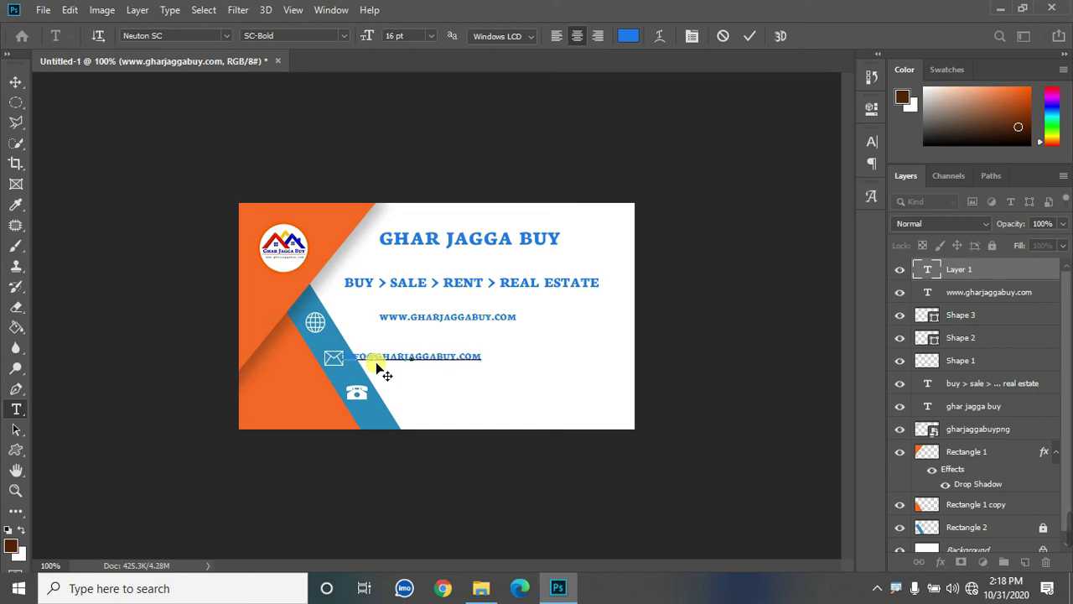
drag(440, 371, 480, 366)
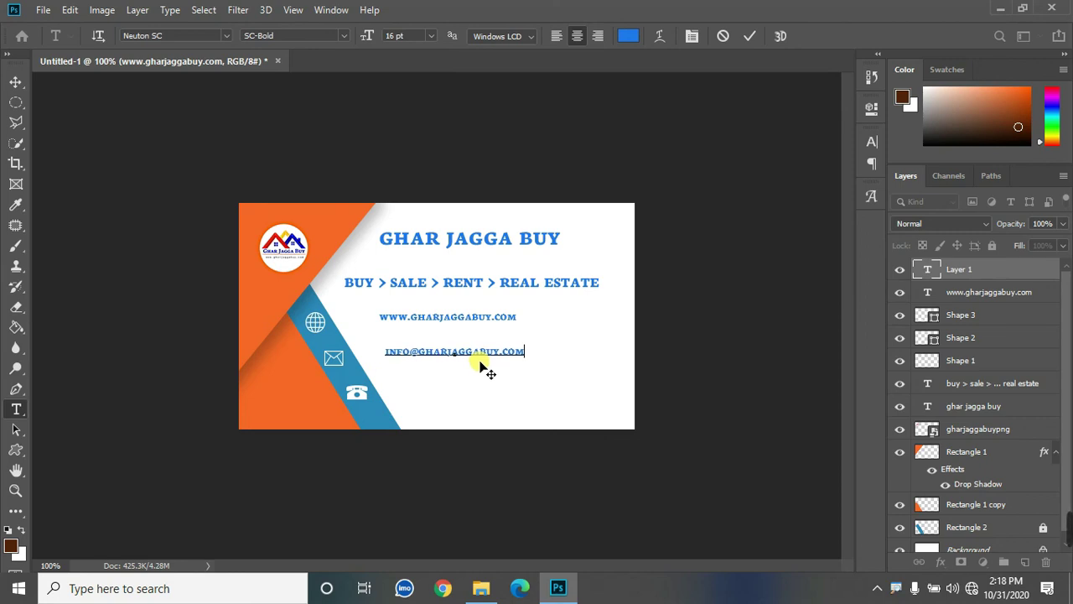
click(750, 36)
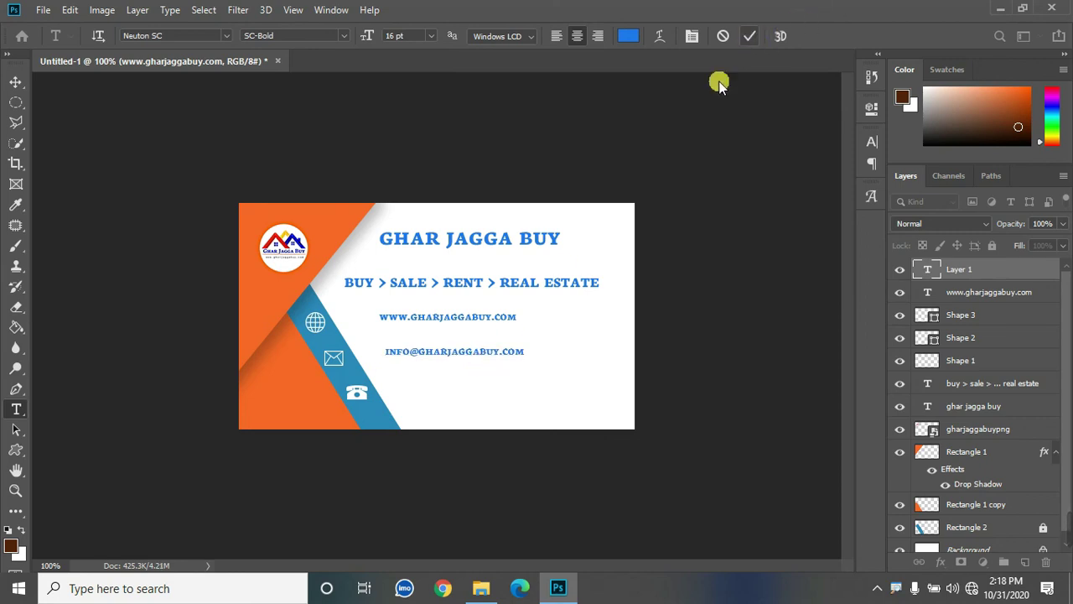
- Add a text line beside the phone icon containing the company's phone number
click(399, 399)
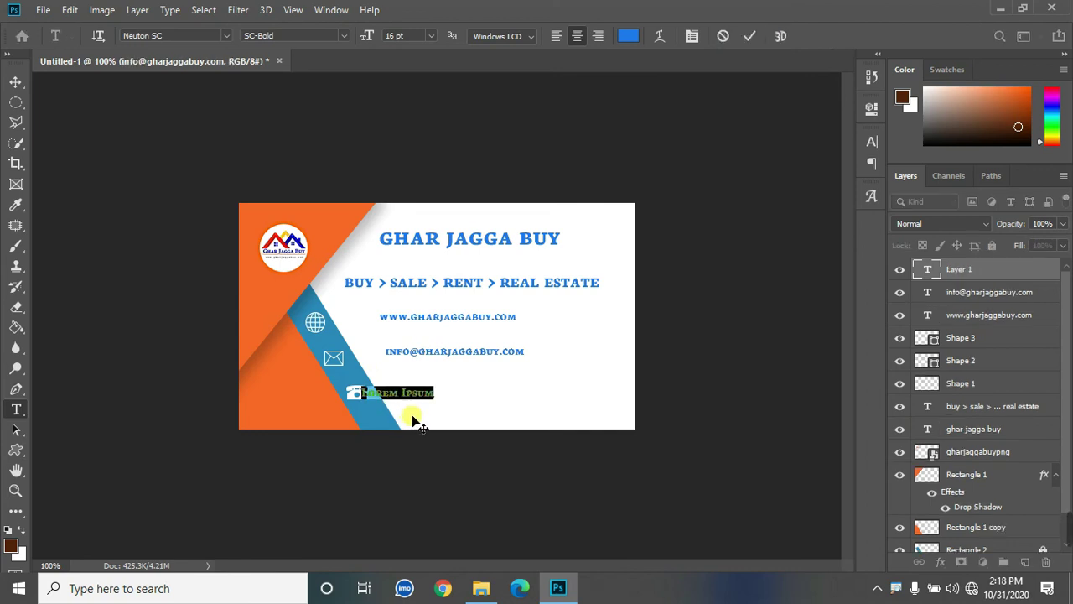
drag(413, 419, 458, 421)
click(458, 419)
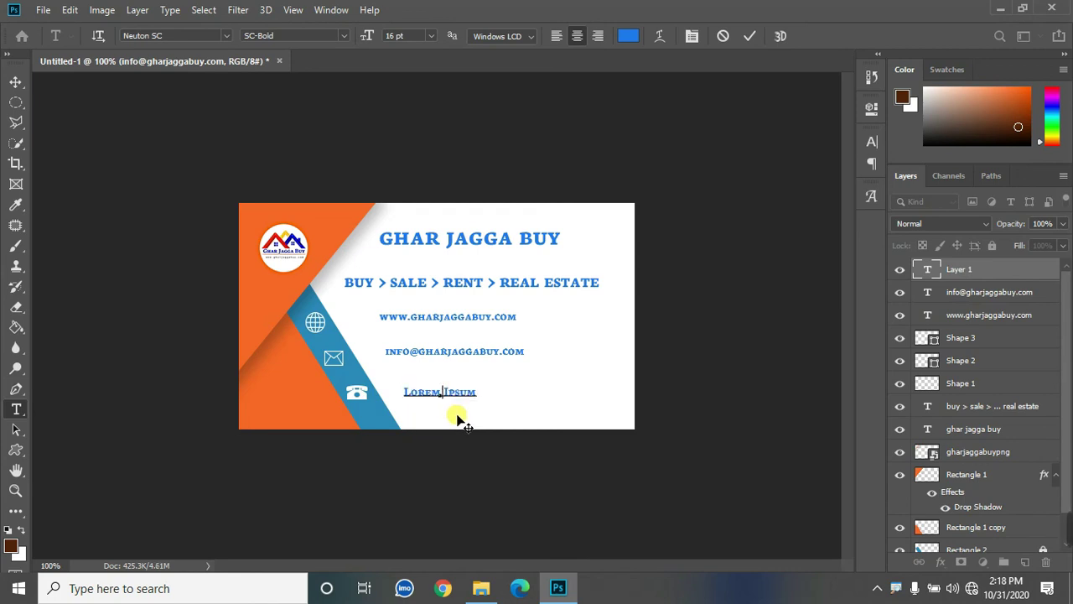
key(ctrl+a)
text(9815)
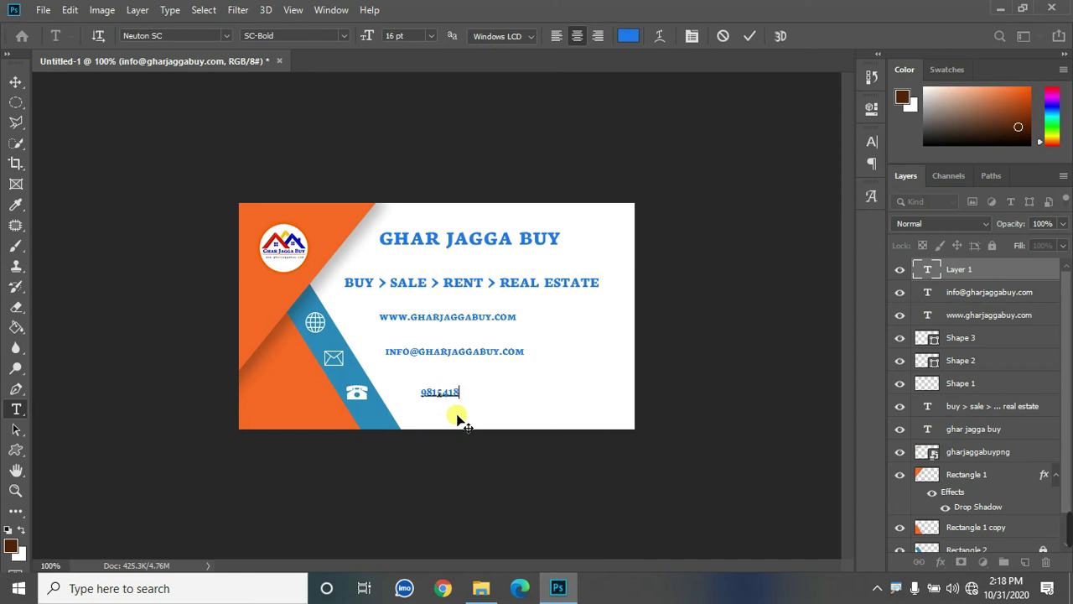
text(8)
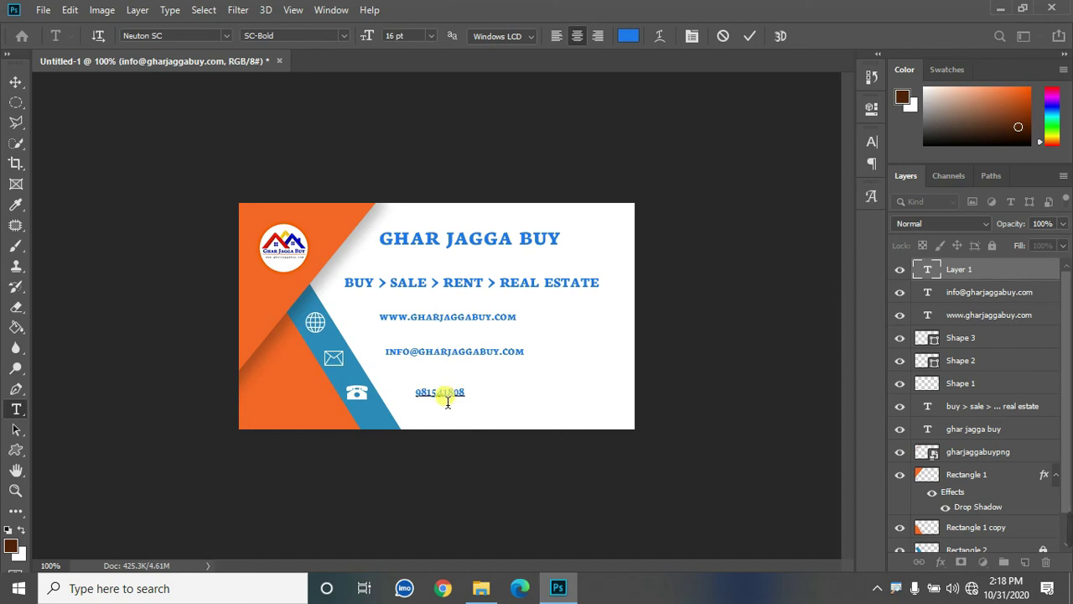
text(8)
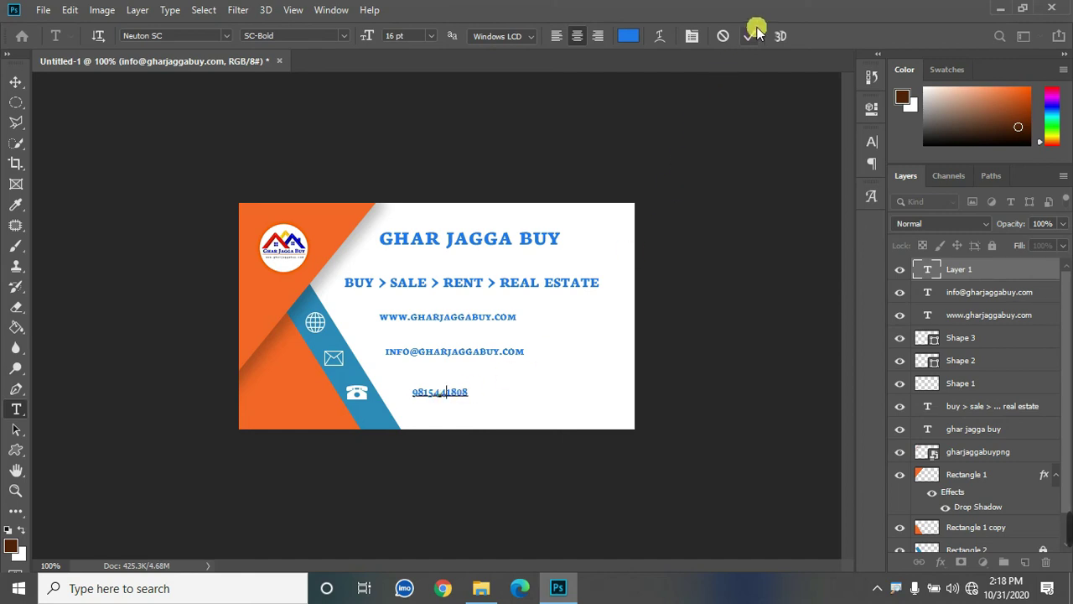
click(749, 35)
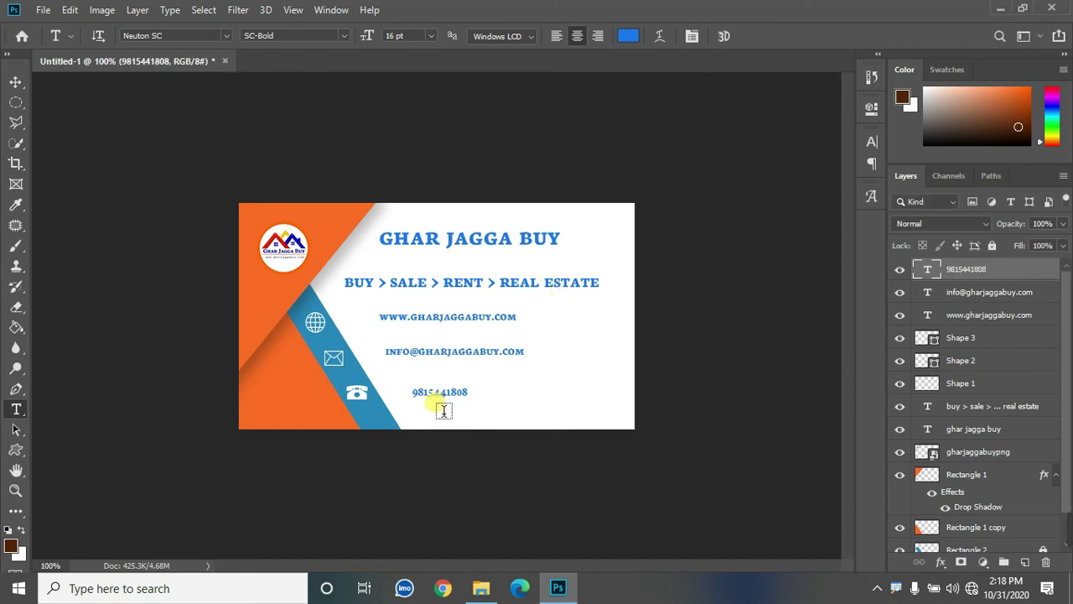
- Restyle the phone number in the Good Times font
drag(425, 401, 473, 401)
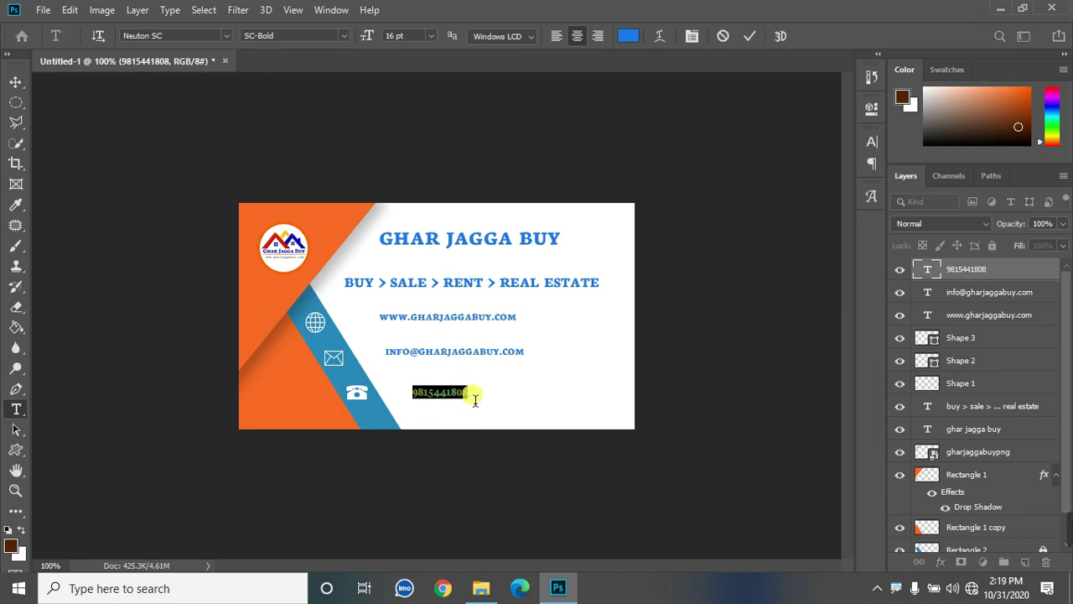
click(416, 395)
double_click(419, 392)
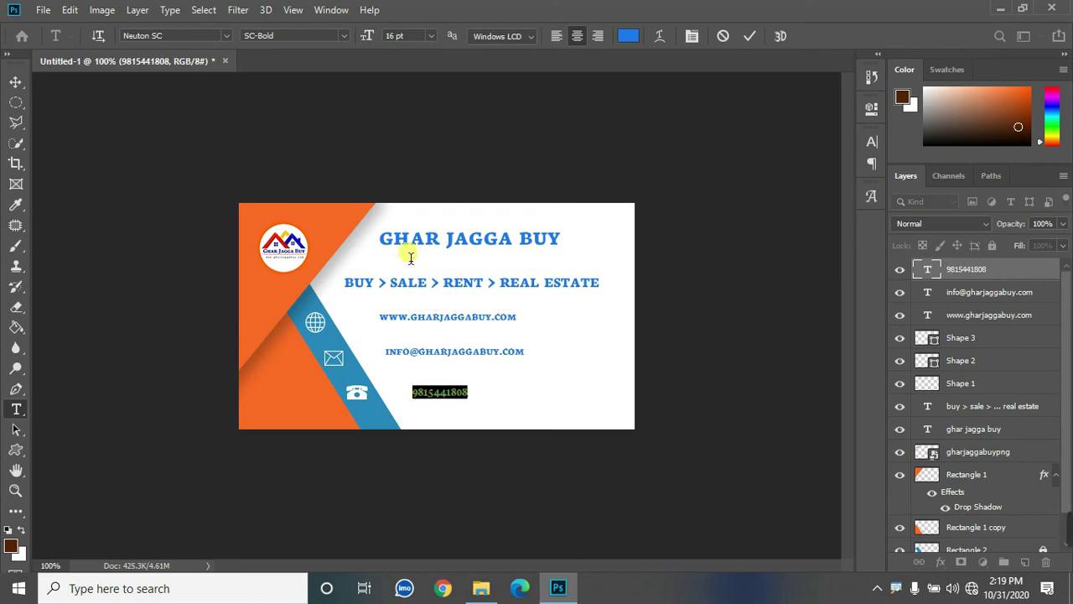
click(227, 36)
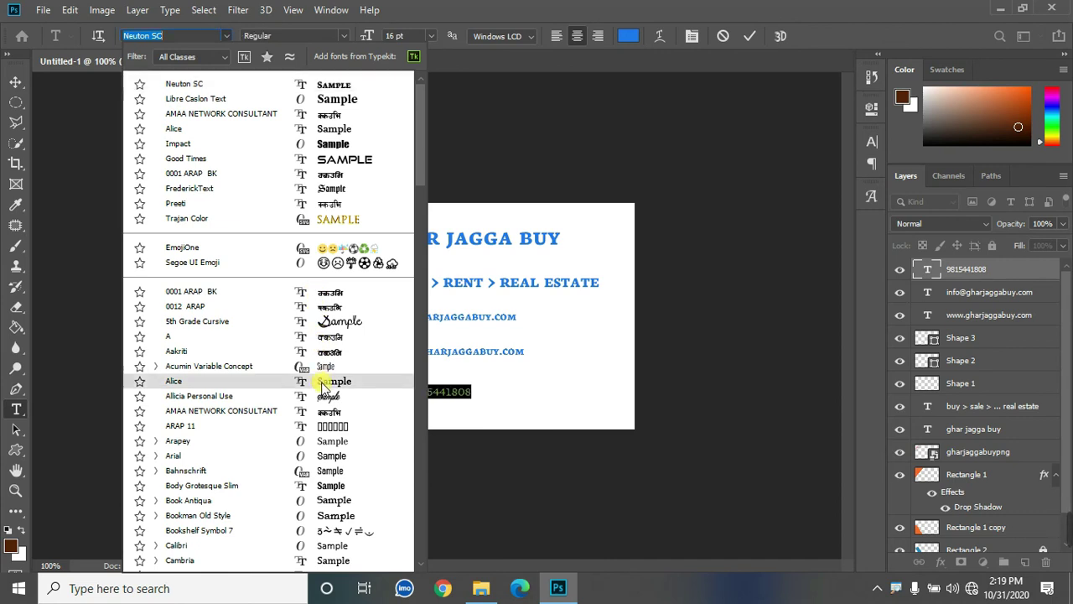
click(354, 160)
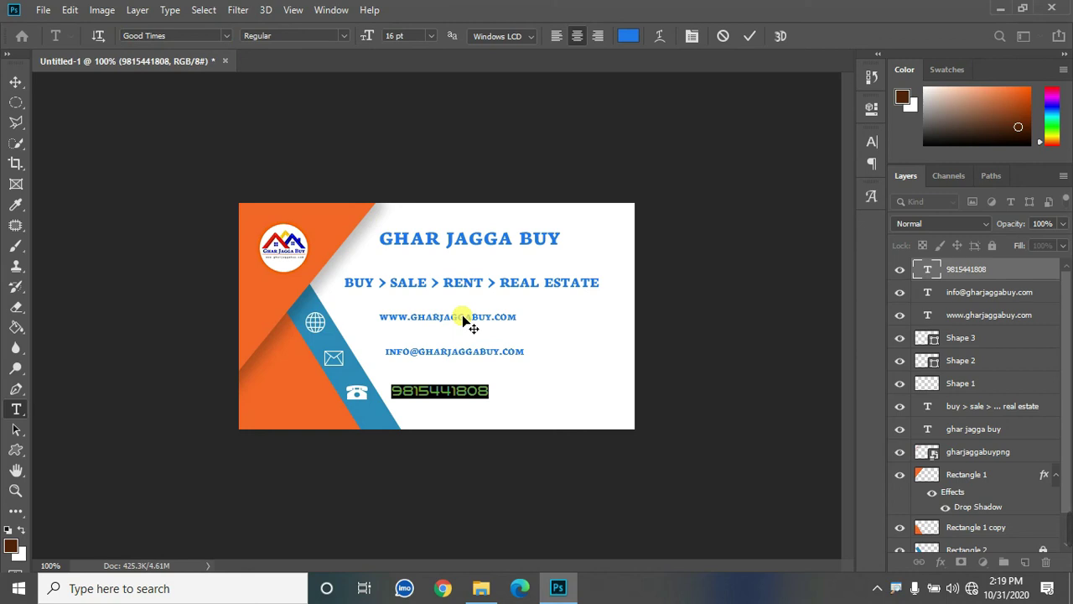
click(459, 390)
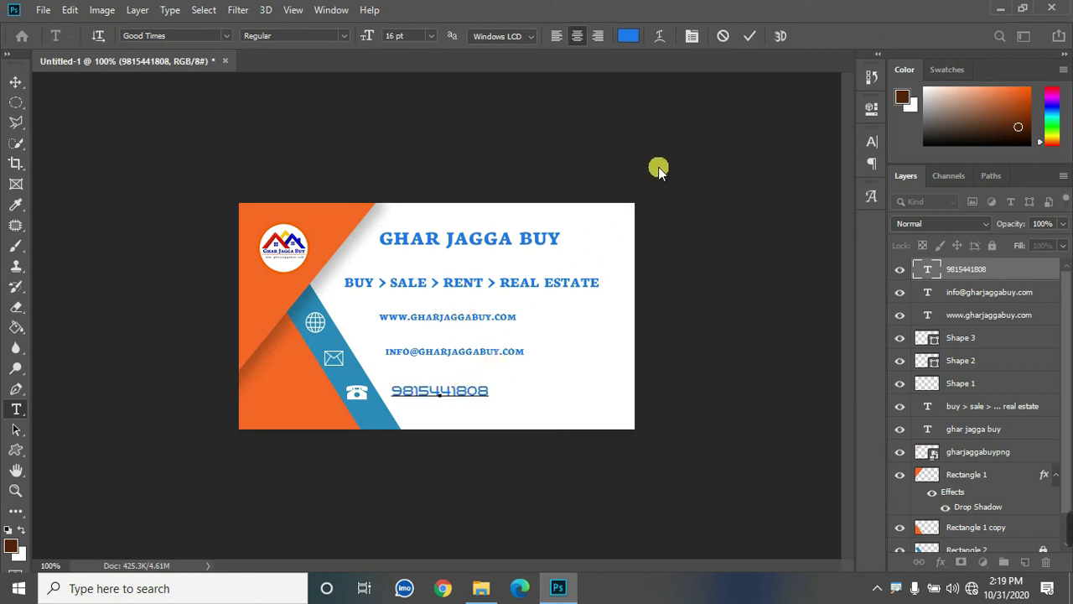
click(750, 35)
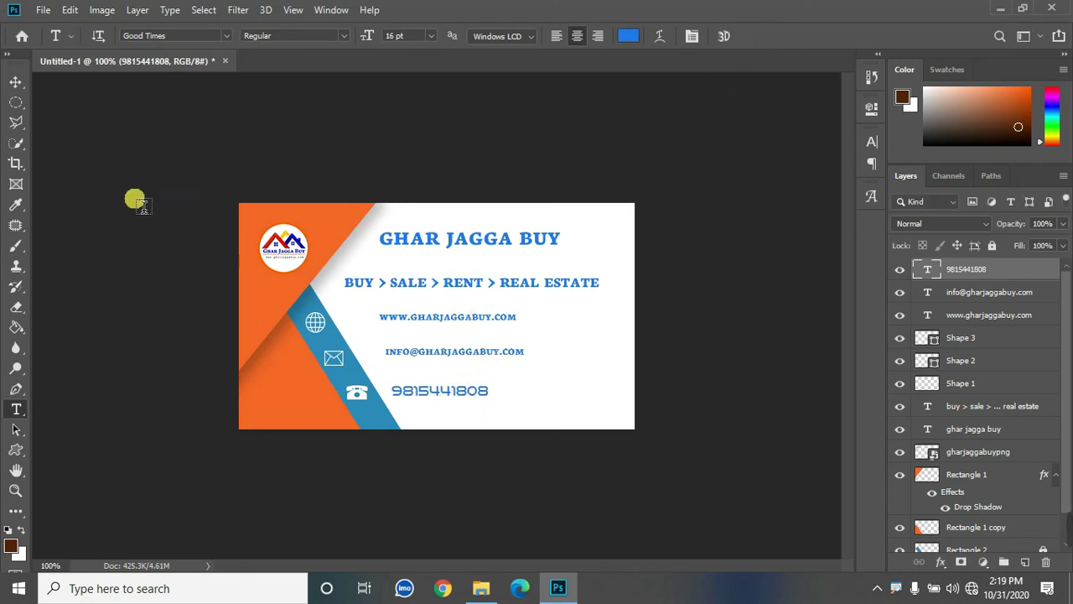
click(15, 81)
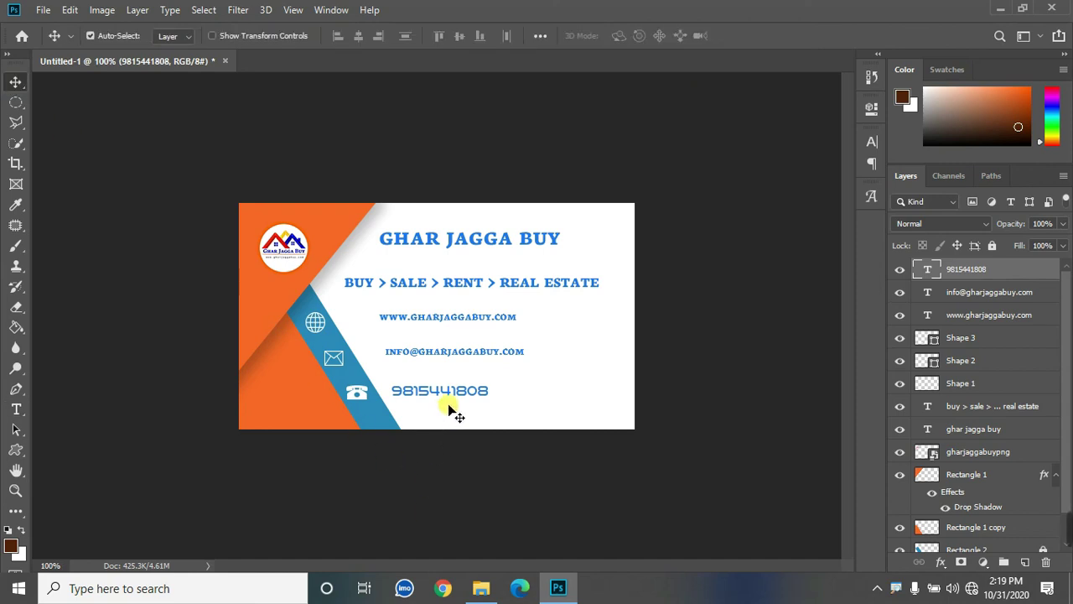
- Nudge the phone number right and shift the email and website lines left to align
drag(458, 391, 479, 393)
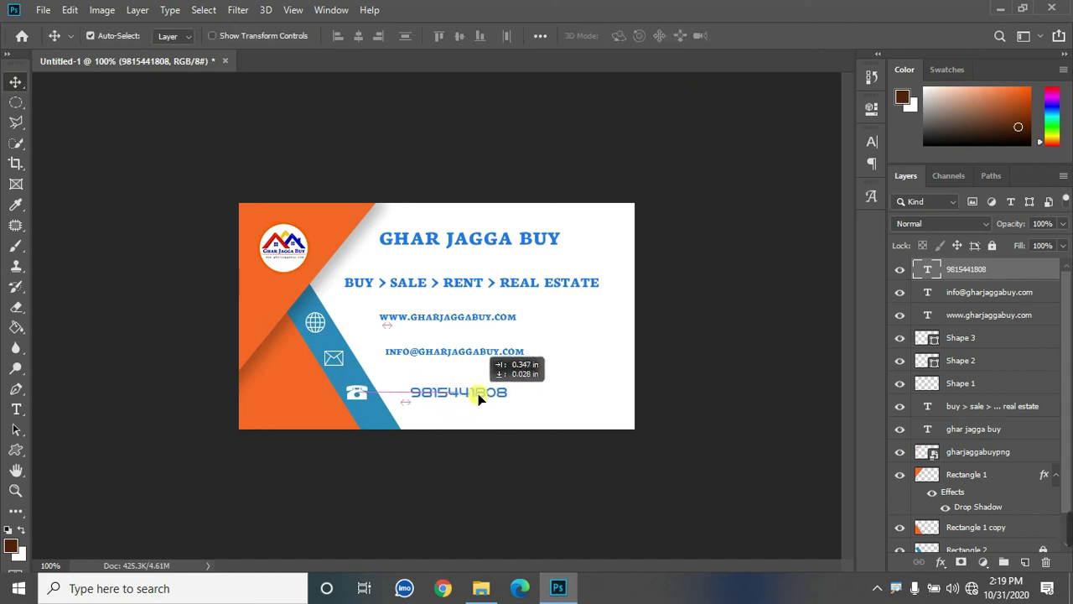
drag(437, 351, 432, 353)
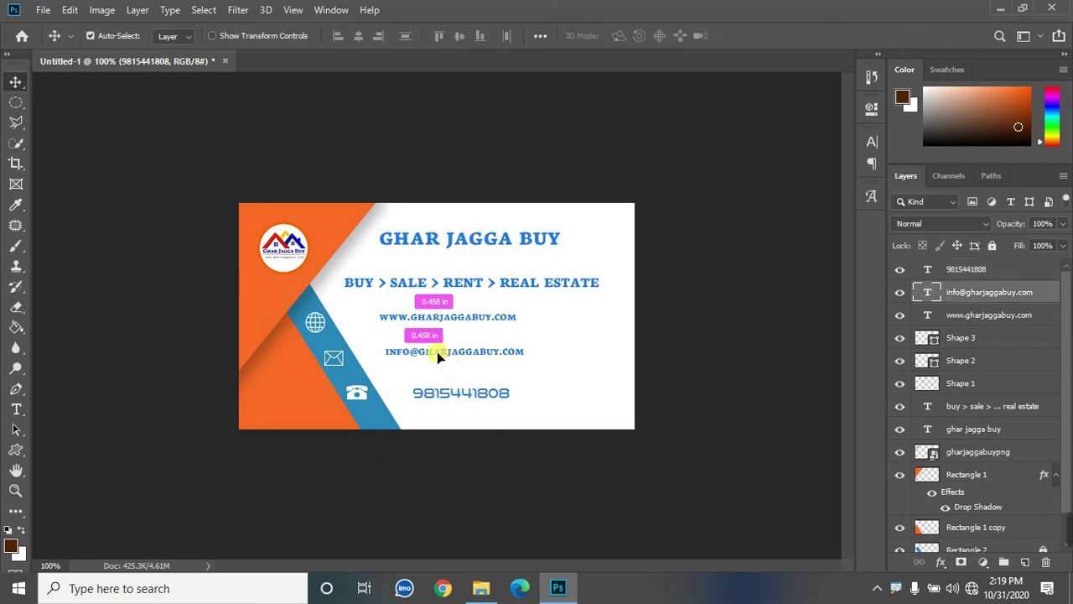
drag(450, 316, 413, 314)
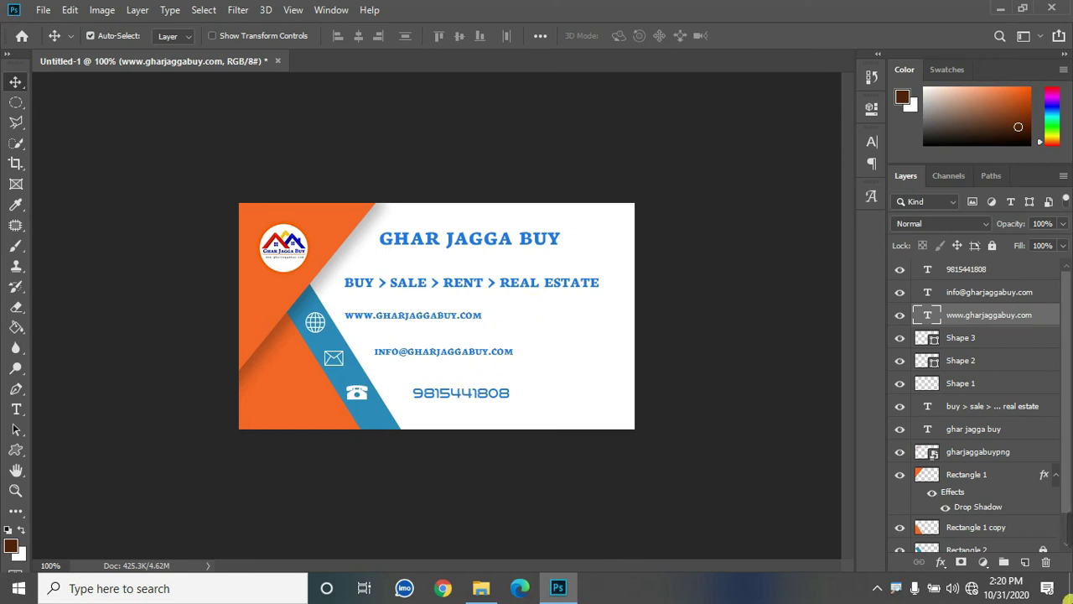
- Place the gjb QR code small at the card's right side and nudge the phone number left
click(1069, 594)
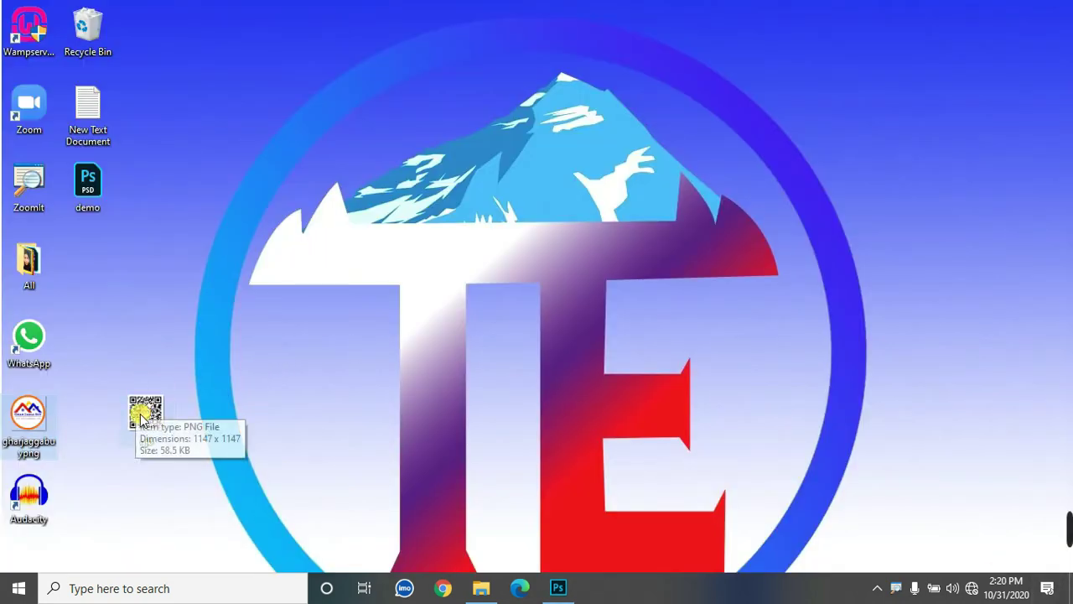
mouse_move(141, 411)
mouse_down()
mouse_move(493, 424)
mouse_move(560, 578)
mouse_move(574, 350)
mouse_up()
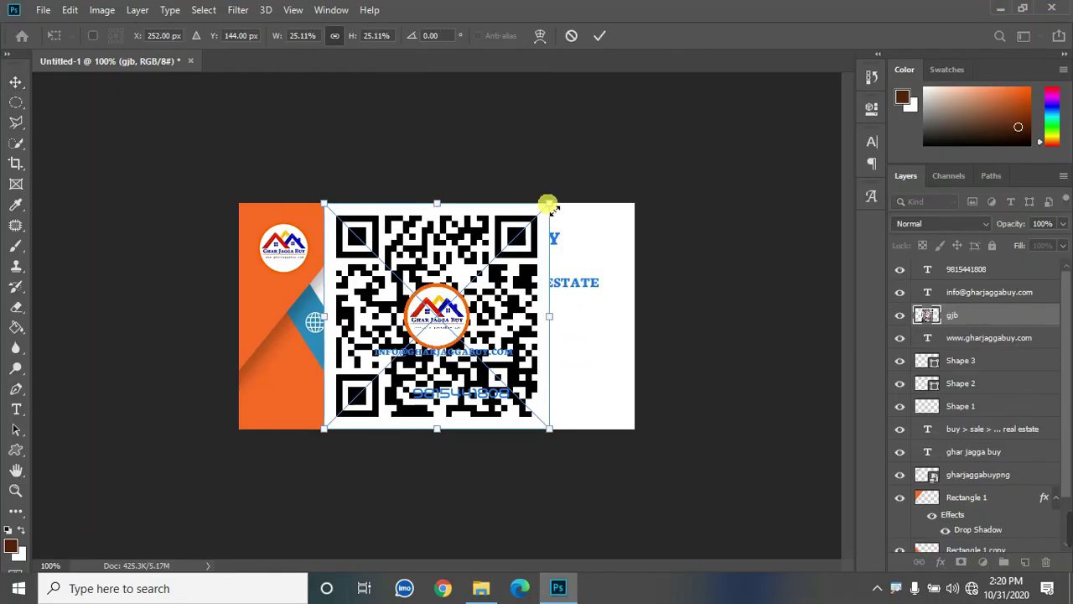
mouse_move(548, 205)
mouse_down()
mouse_move(514, 250)
mouse_move(462, 280)
mouse_move(393, 366)
mouse_up()
mouse_move(359, 378)
mouse_down()
mouse_move(491, 297)
mouse_move(563, 328)
mouse_move(569, 314)
mouse_up()
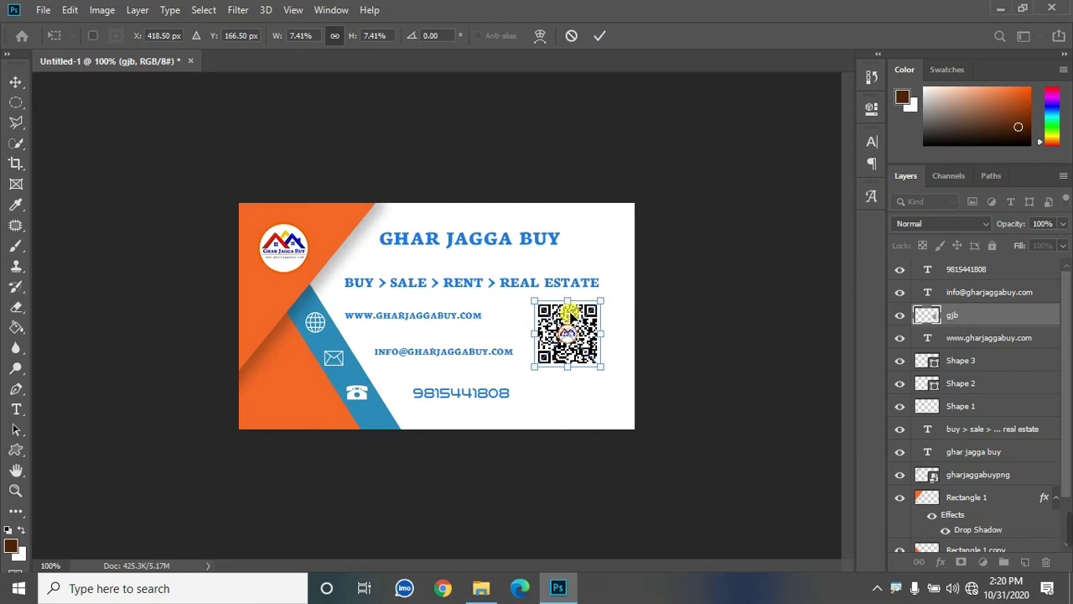
click(600, 36)
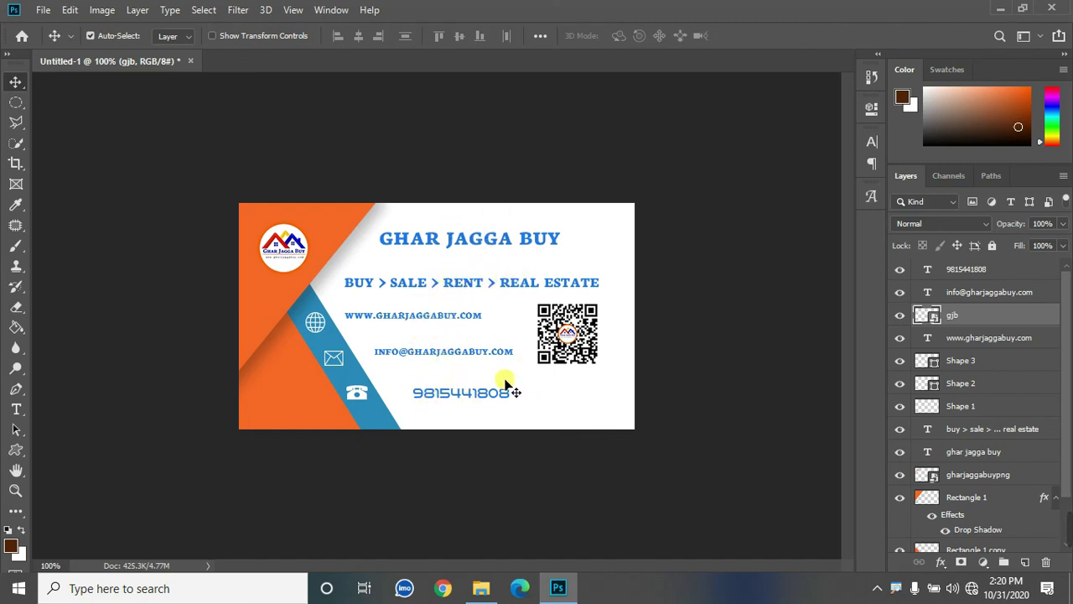
drag(486, 395, 478, 395)
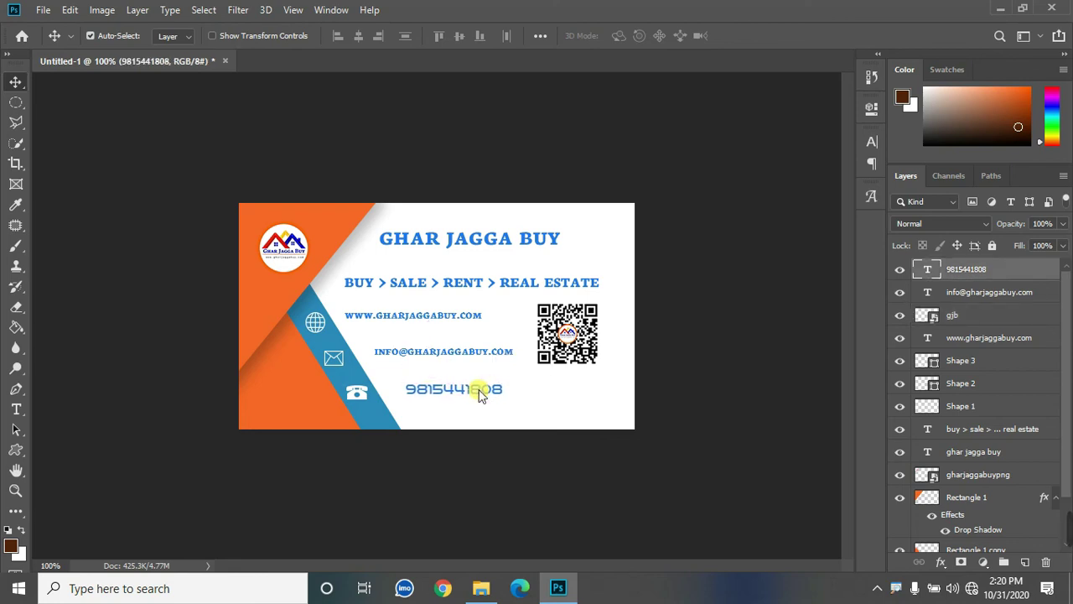